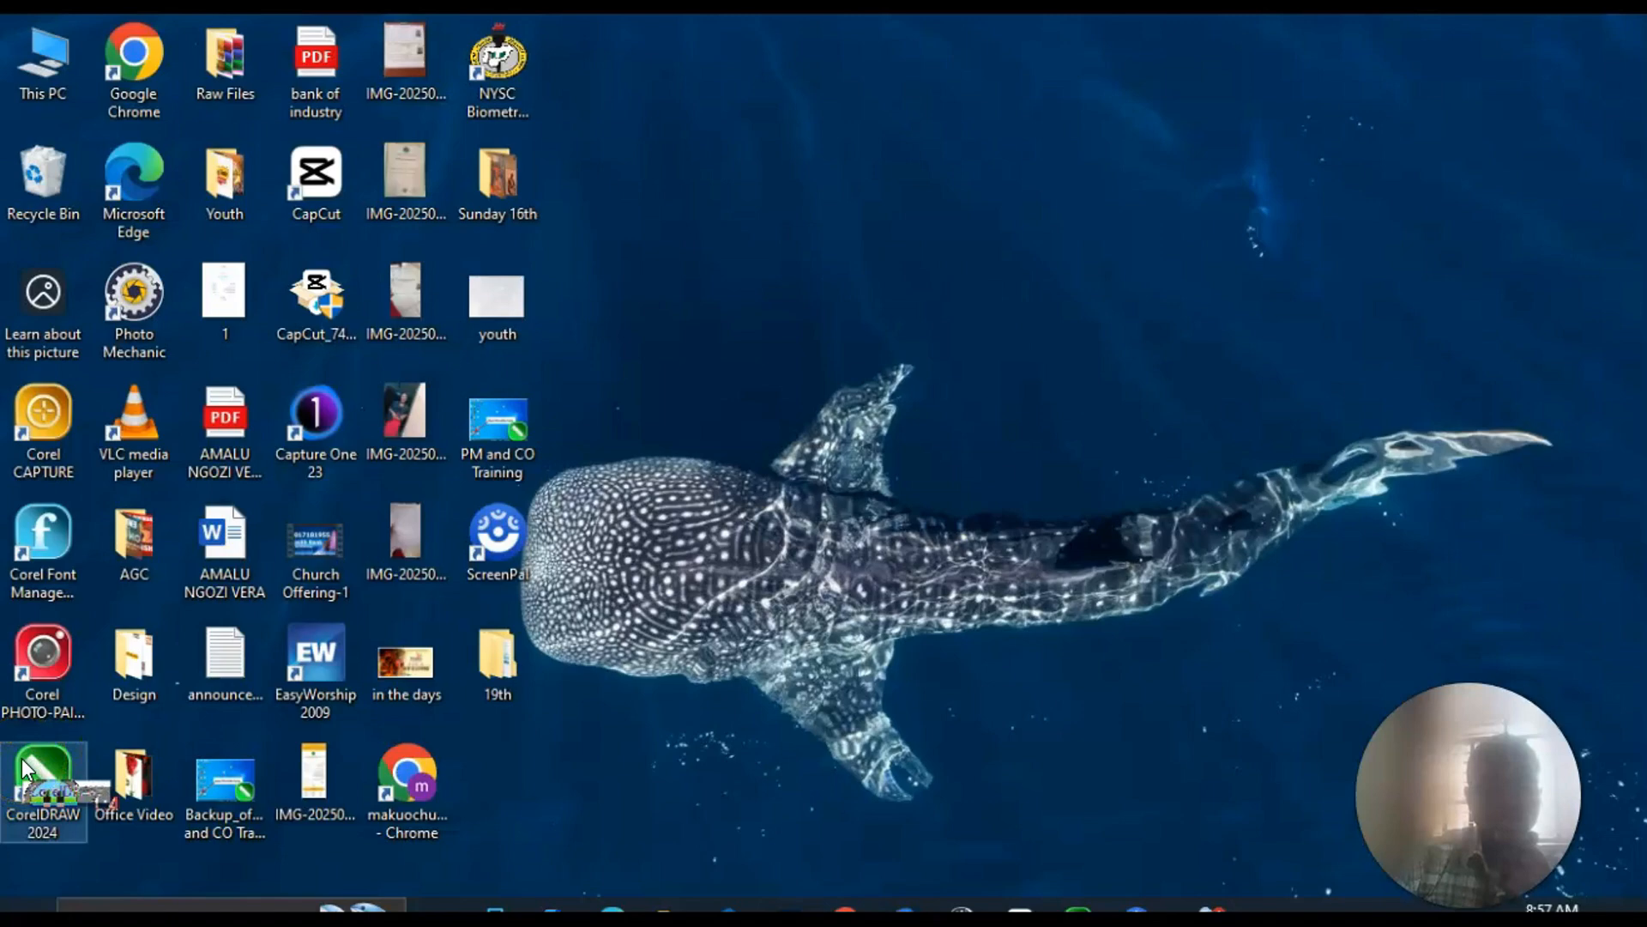
Launch CorelDRAW 2024 and start a new document.
{"action": "right_click", "coordinate": [27, 766]}
{"action": "left_click", "coordinate": [76, 289]}
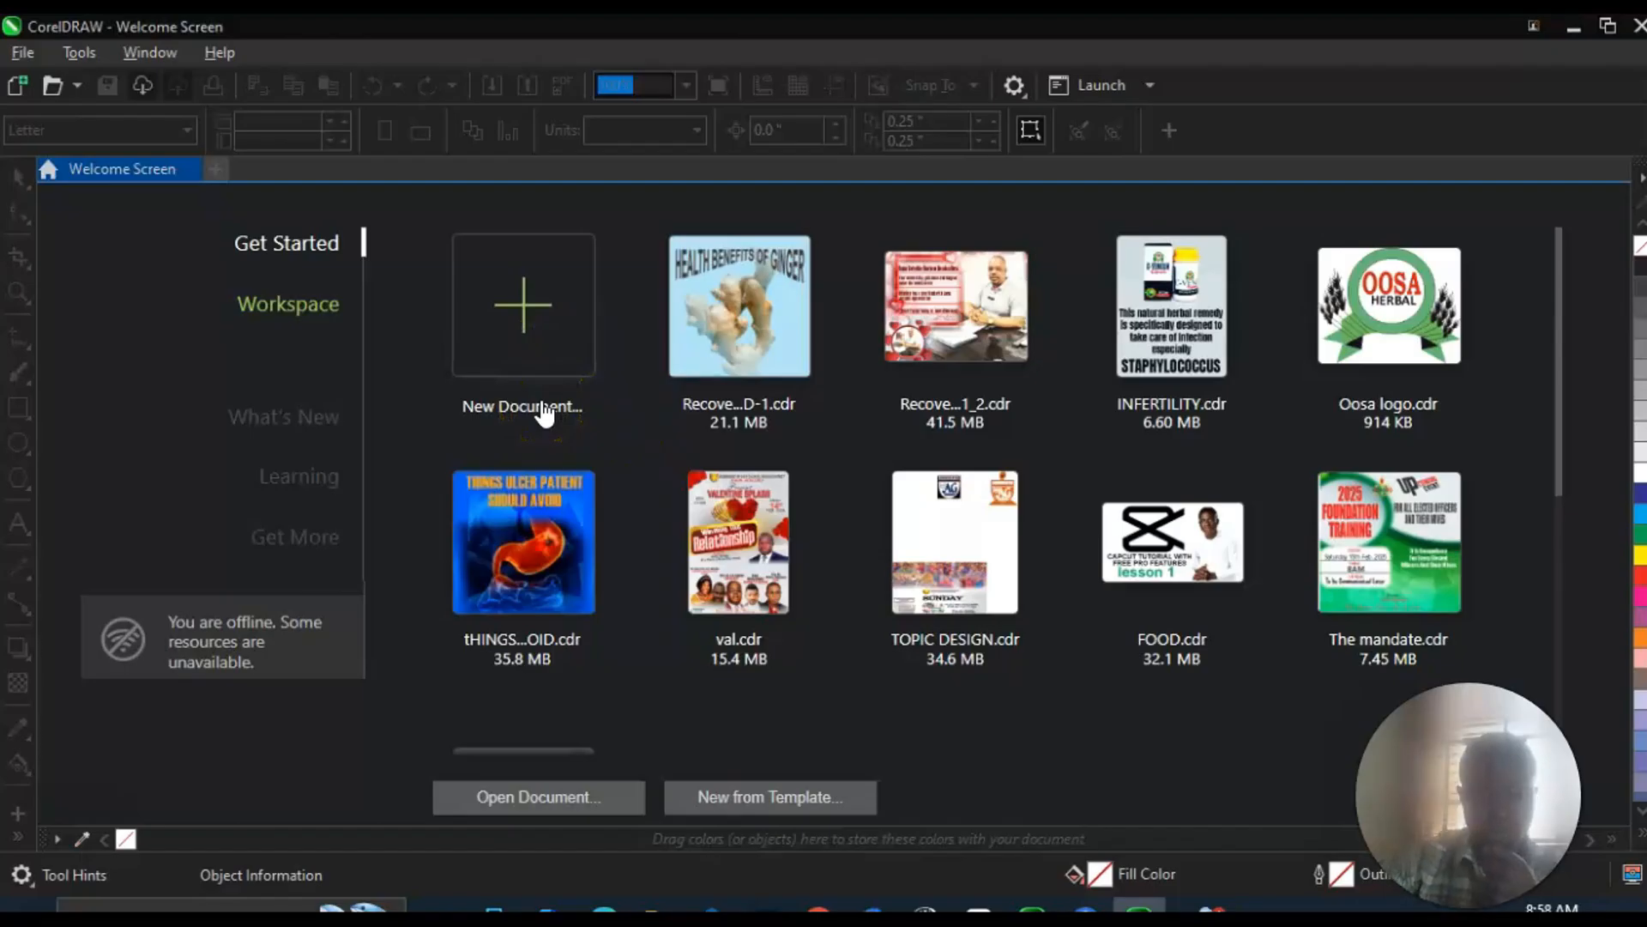
{"action": "left_click", "coordinate": [522, 336]}
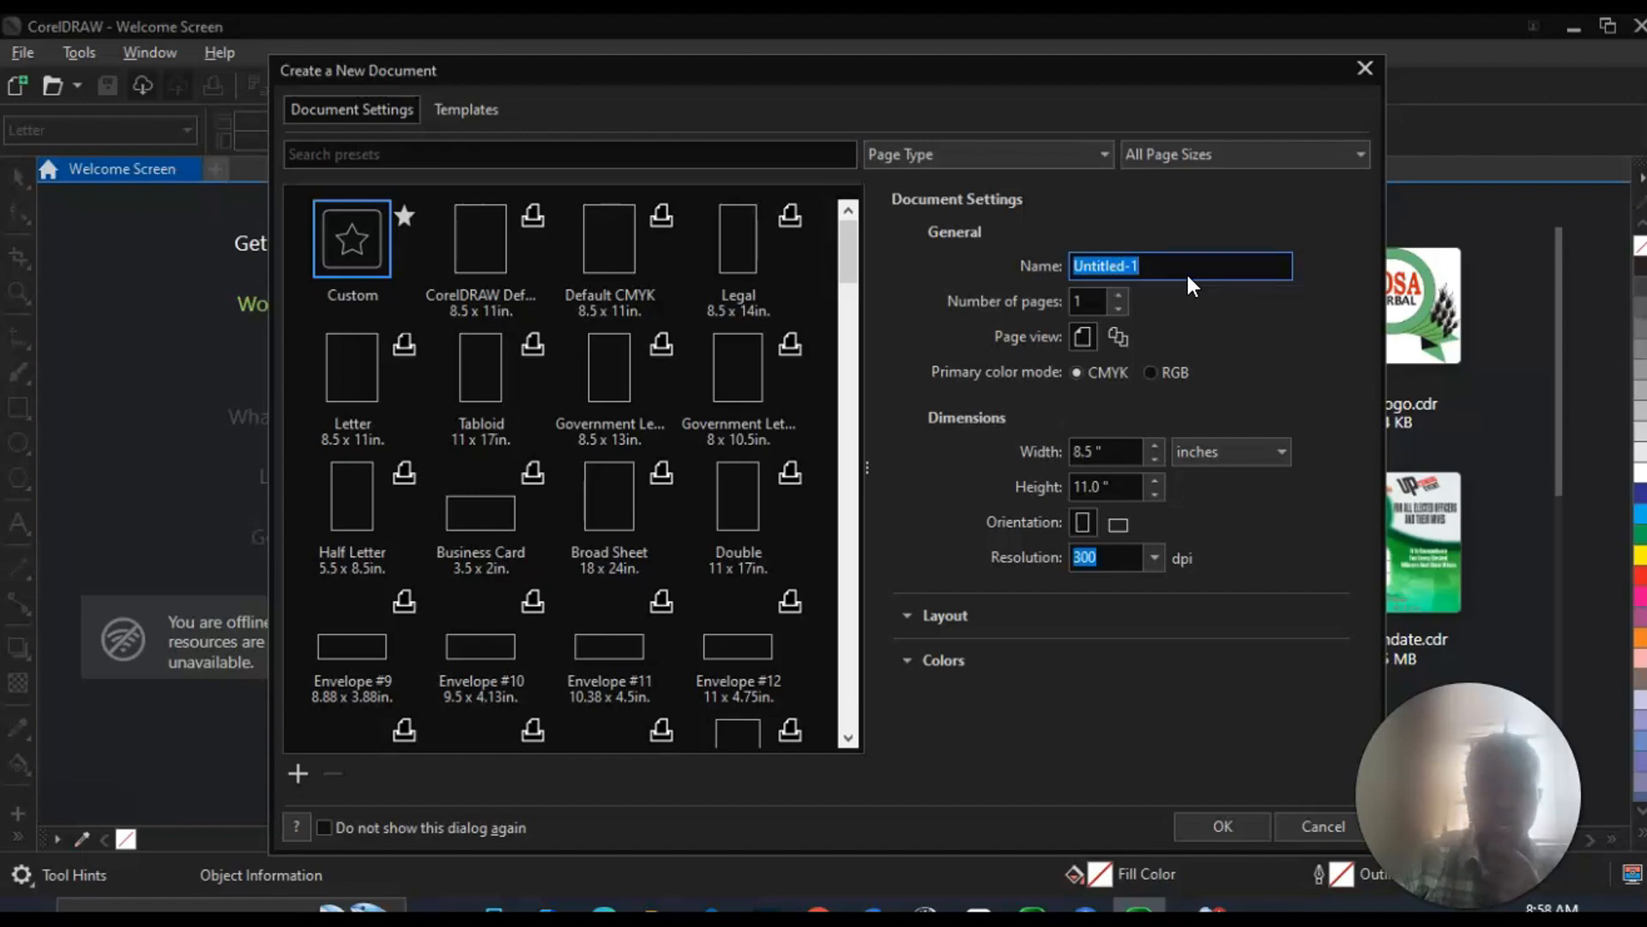
Create a document named Practical 1 in RGB color mode, 5 inches wide and 5 inches high.
{"action": "key", "text": "BackSpace"}
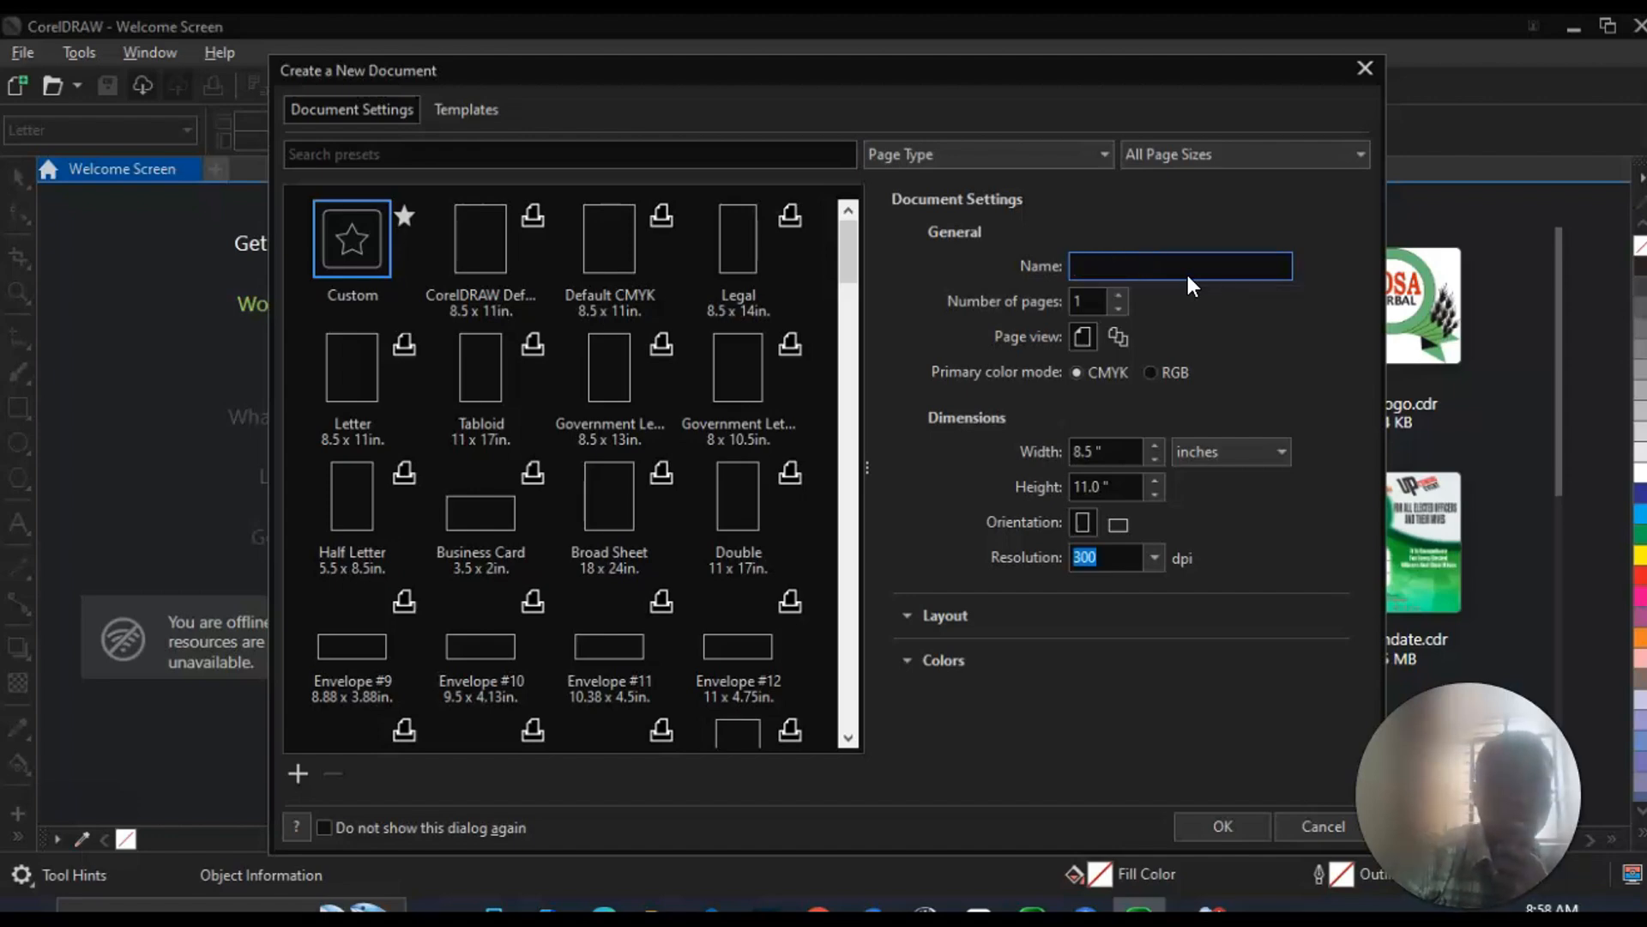
{"action": "type", "text": "Practical 1"}
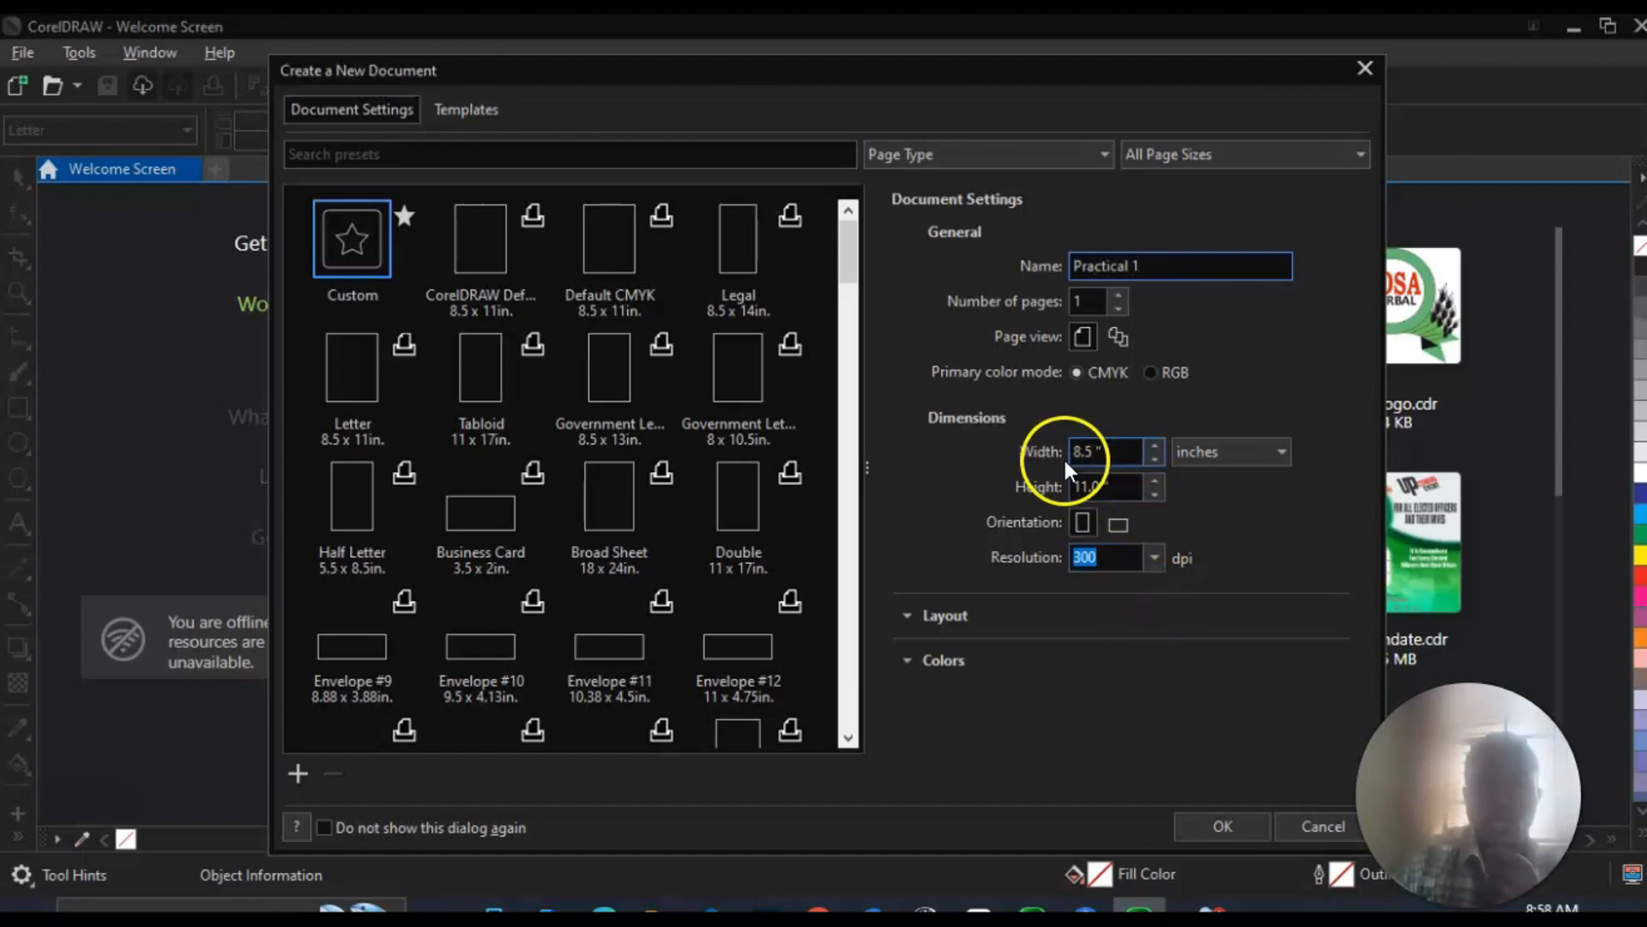
{"action": "left_click", "coordinate": [1152, 374]}
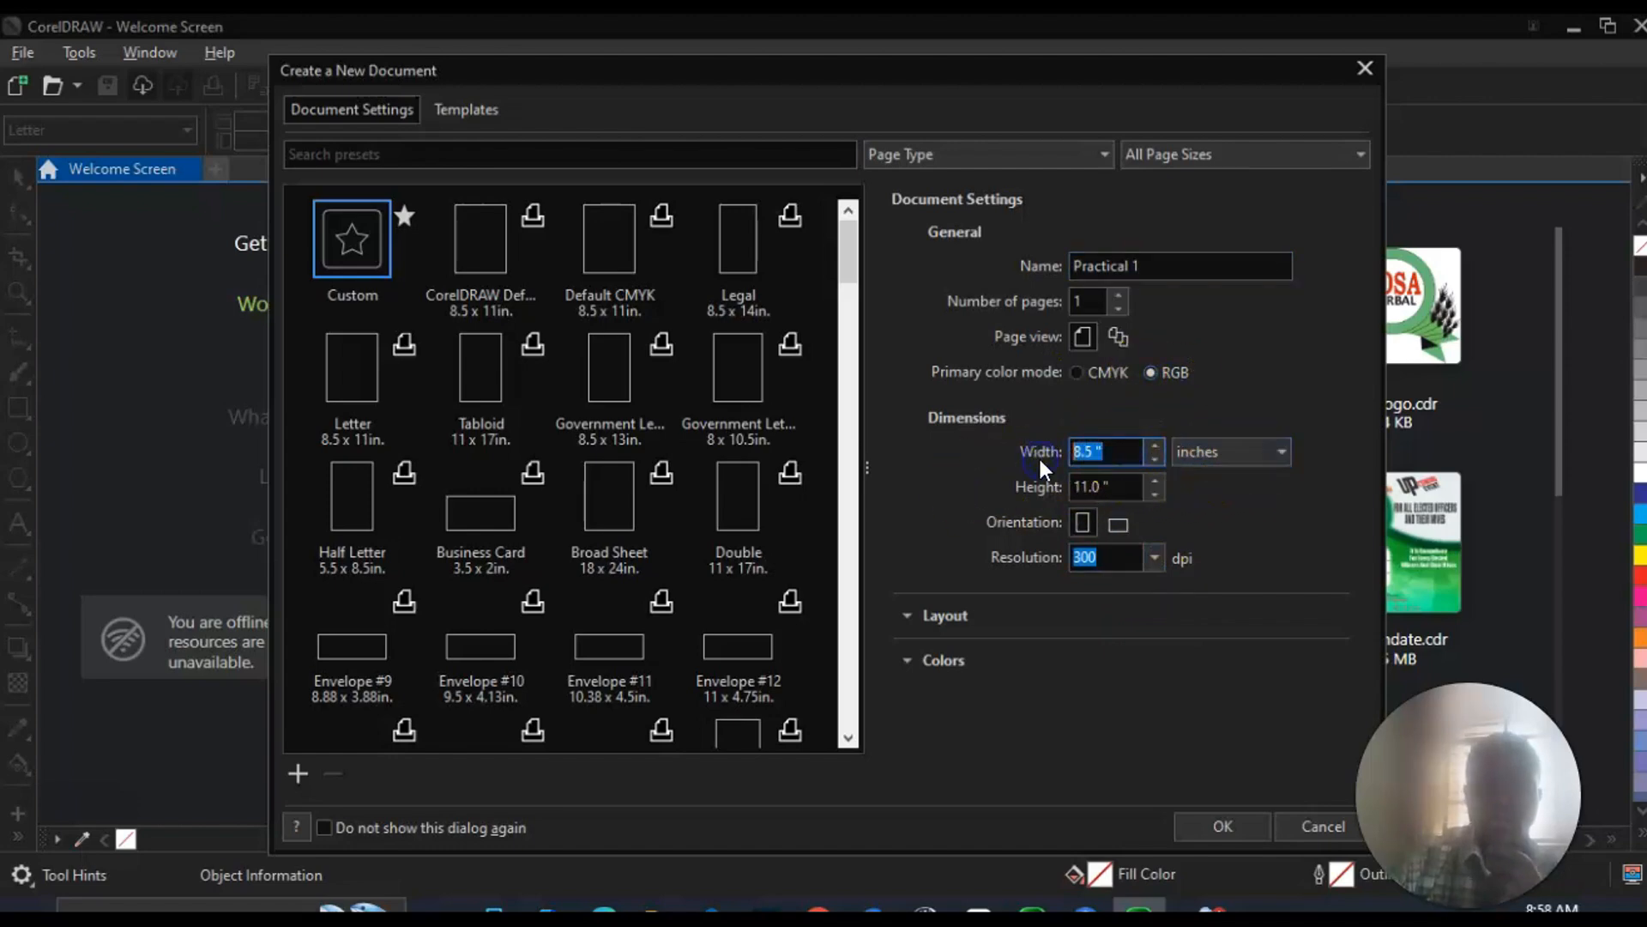
{"action": "type", "text": "5"}
{"action": "key", "text": "Tab"}
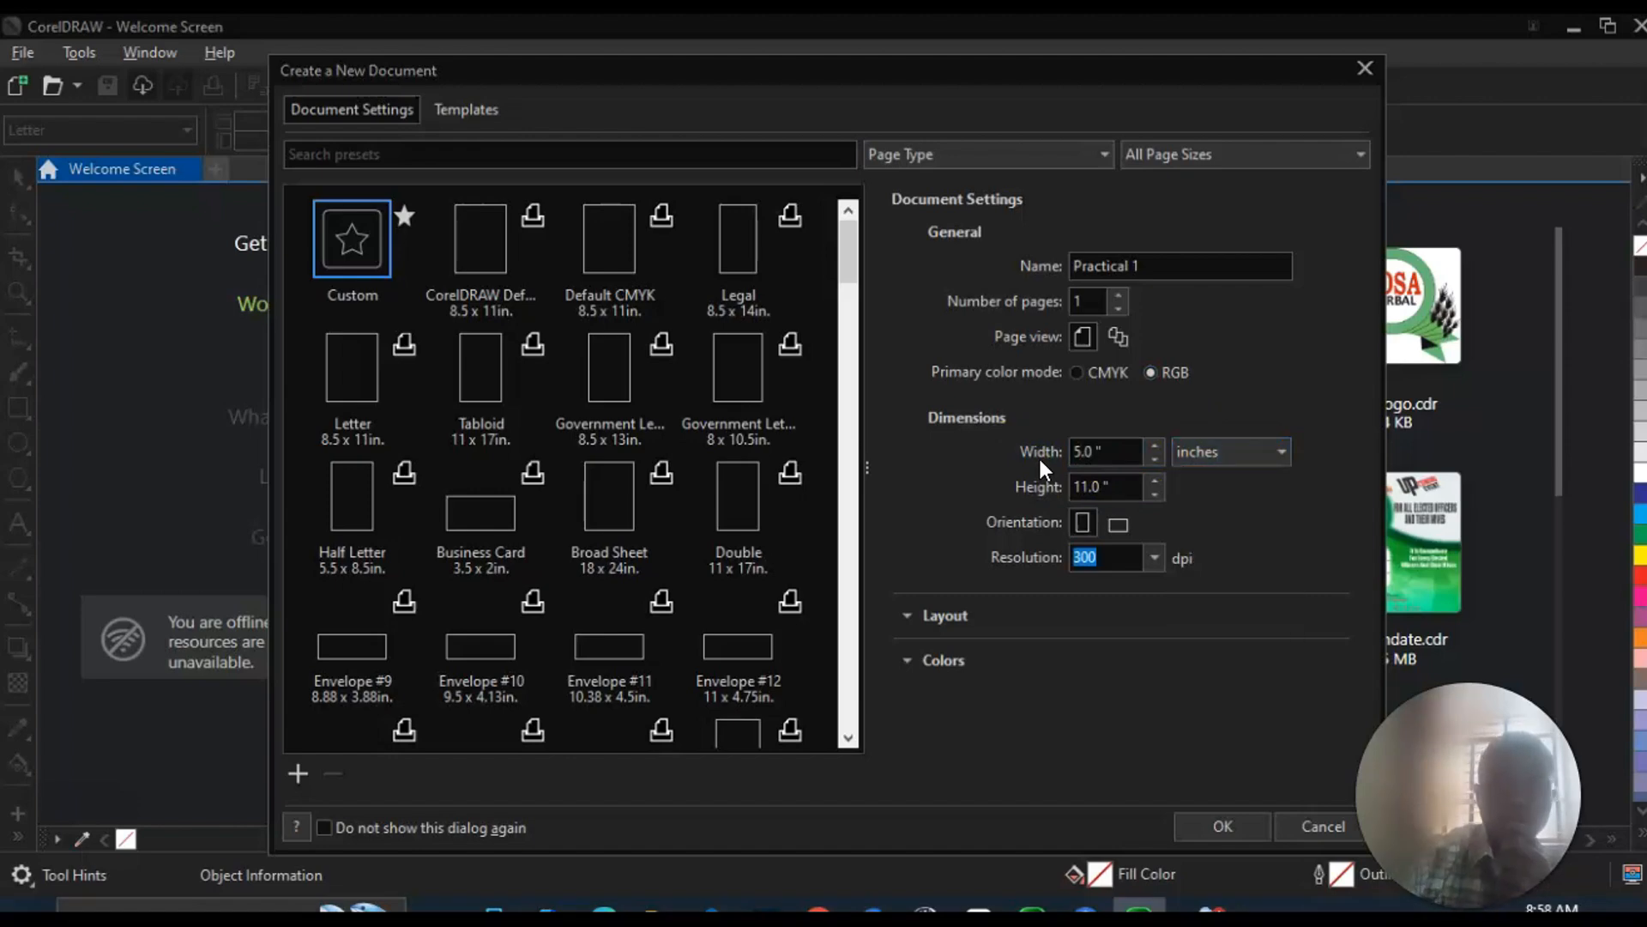
{"action": "left_click_drag", "start_coordinate": [1129, 488], "coordinate": [987, 489]}
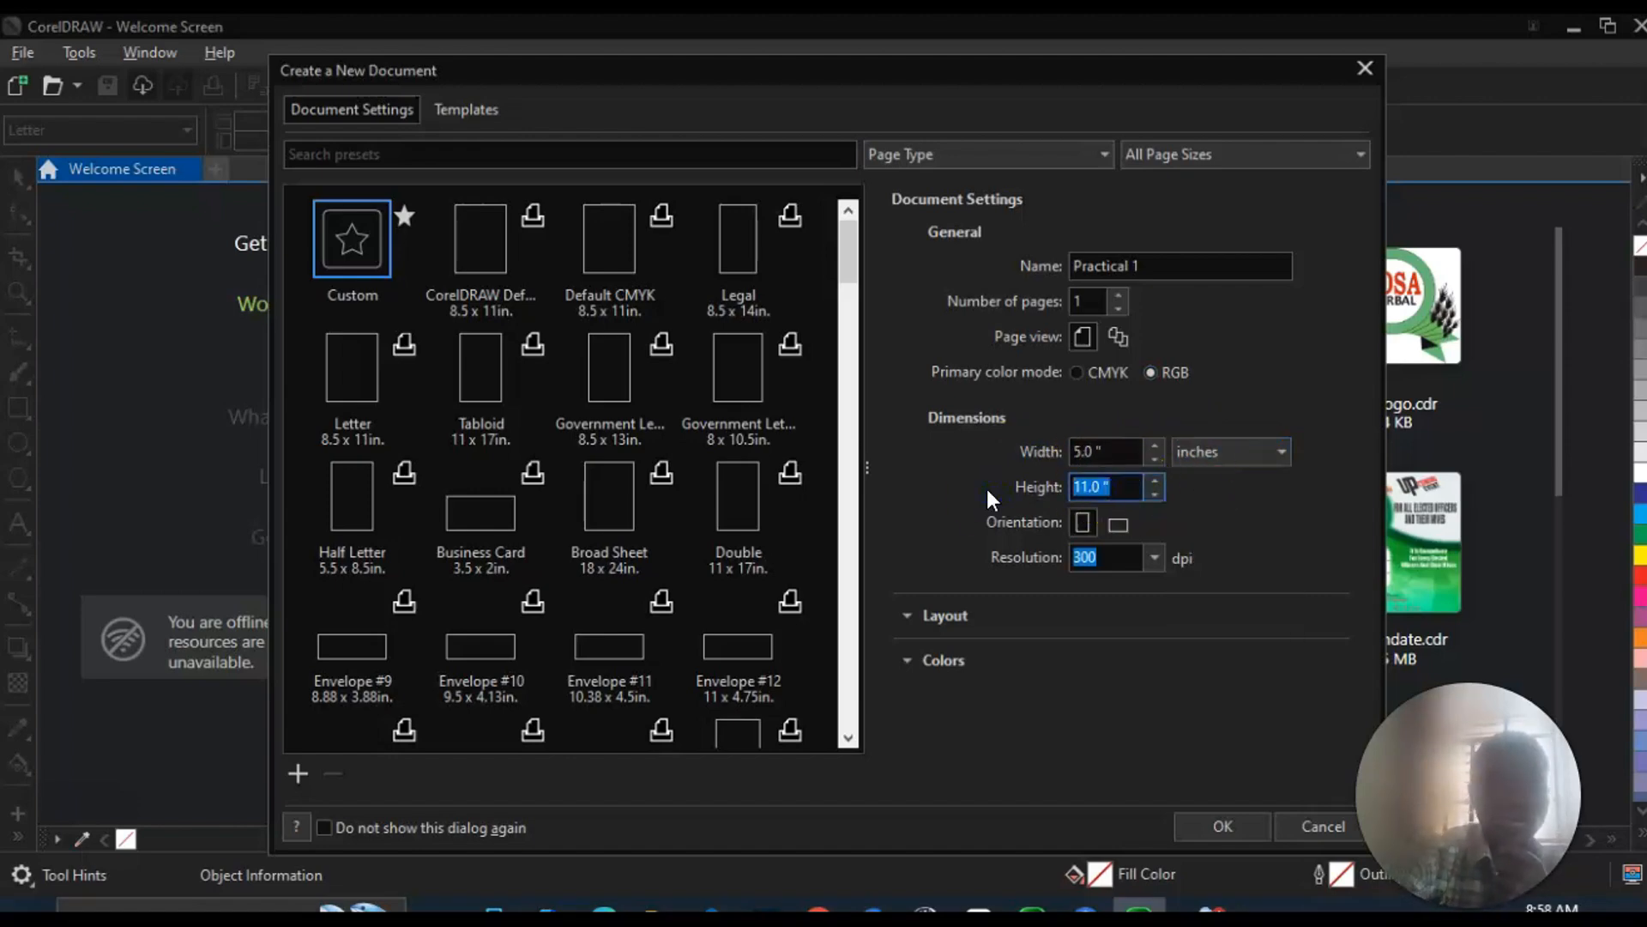
{"action": "type", "text": "5"}
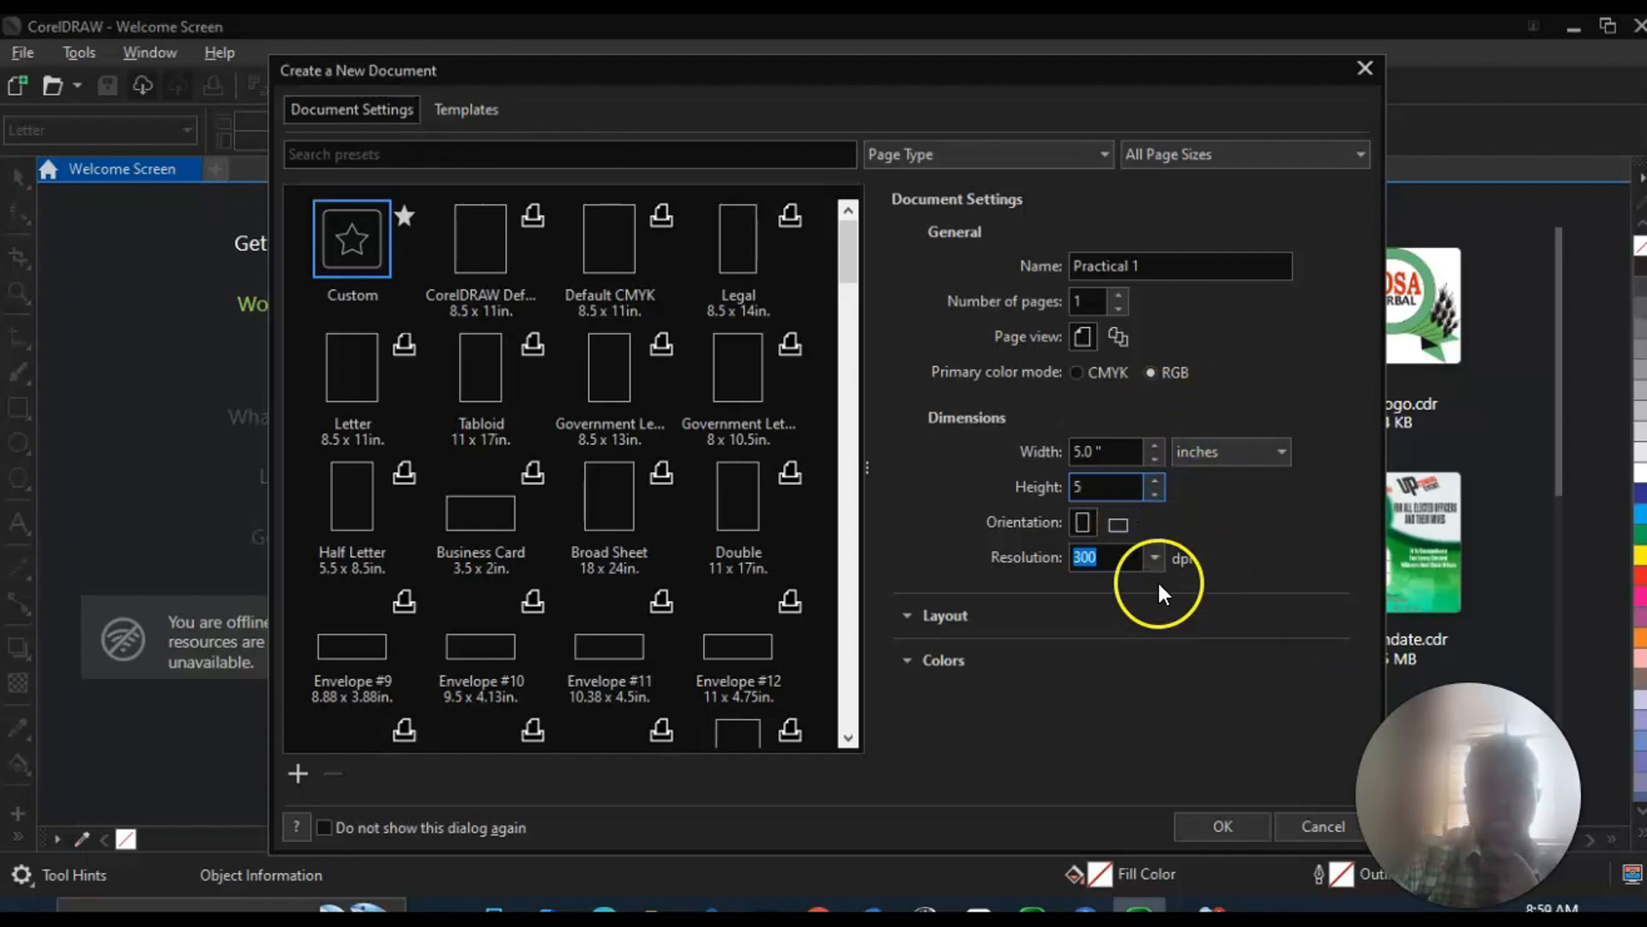
{"action": "left_click", "coordinate": [1223, 826]}
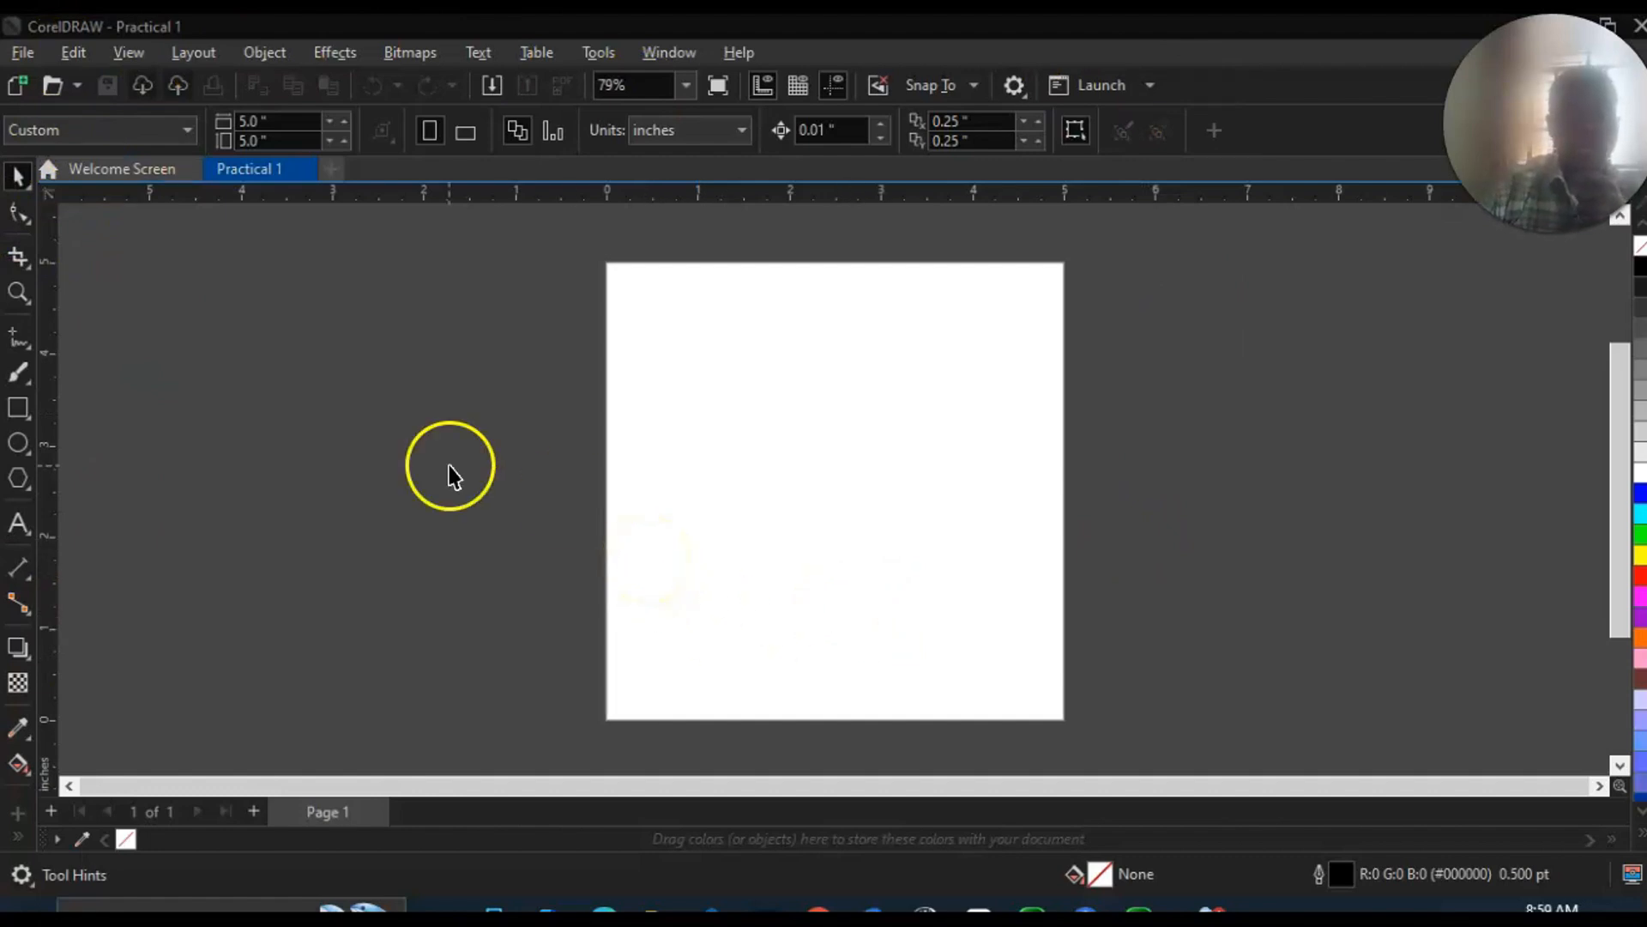
{"action": "double_click", "coordinate": [17, 409]}
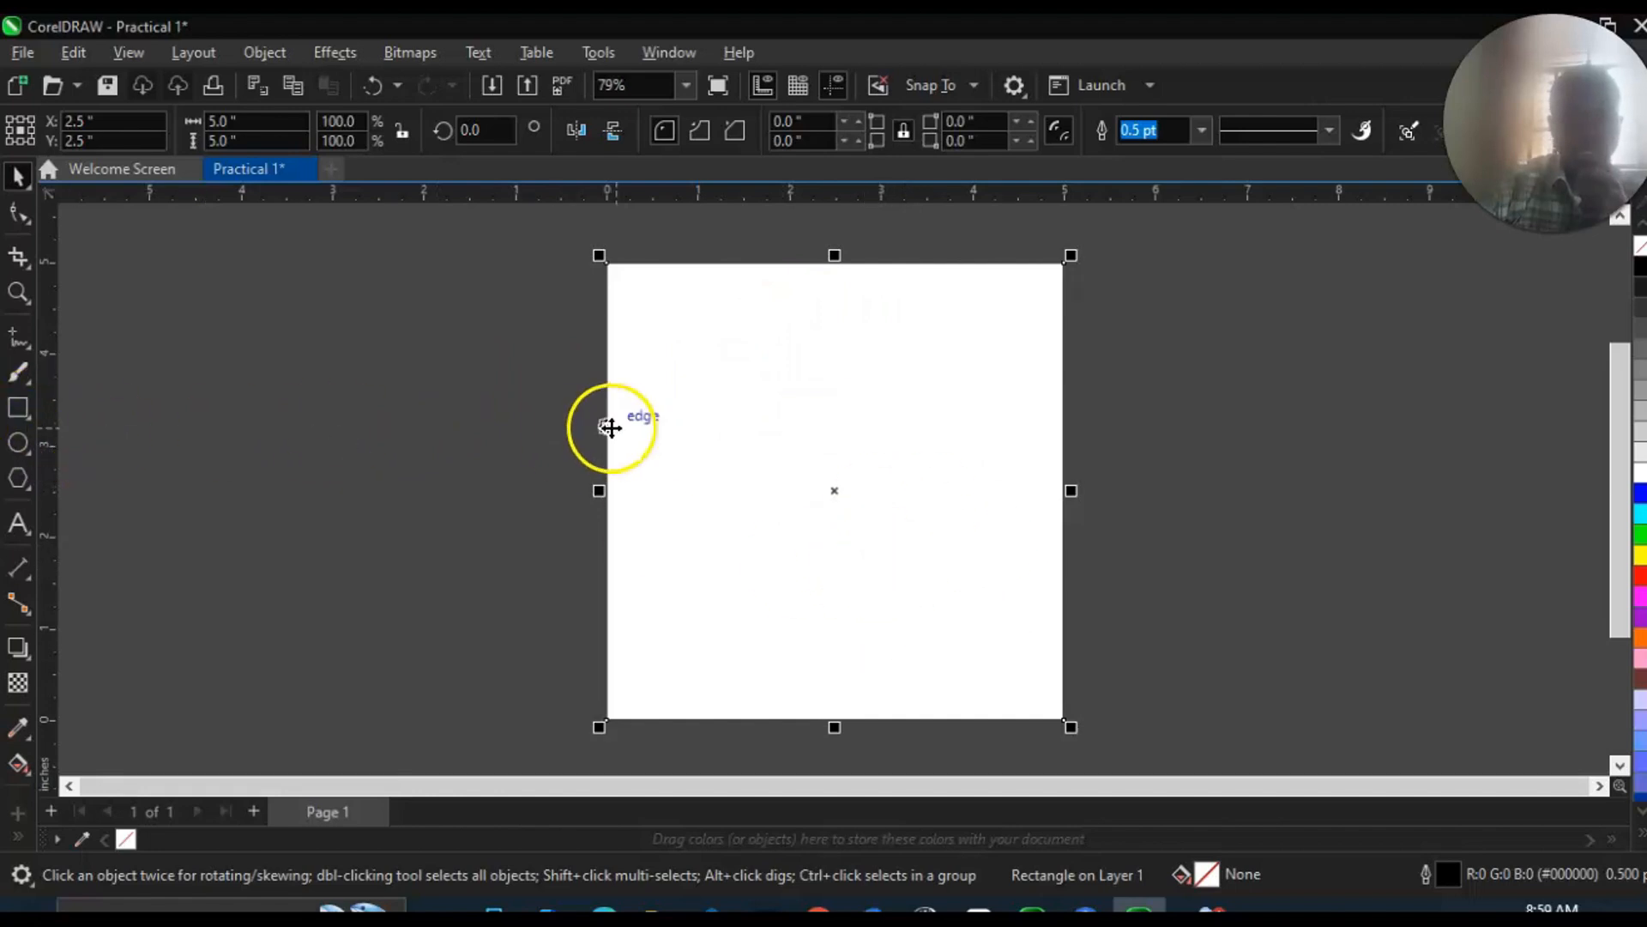
{"action": "left_click", "coordinate": [471, 428]}
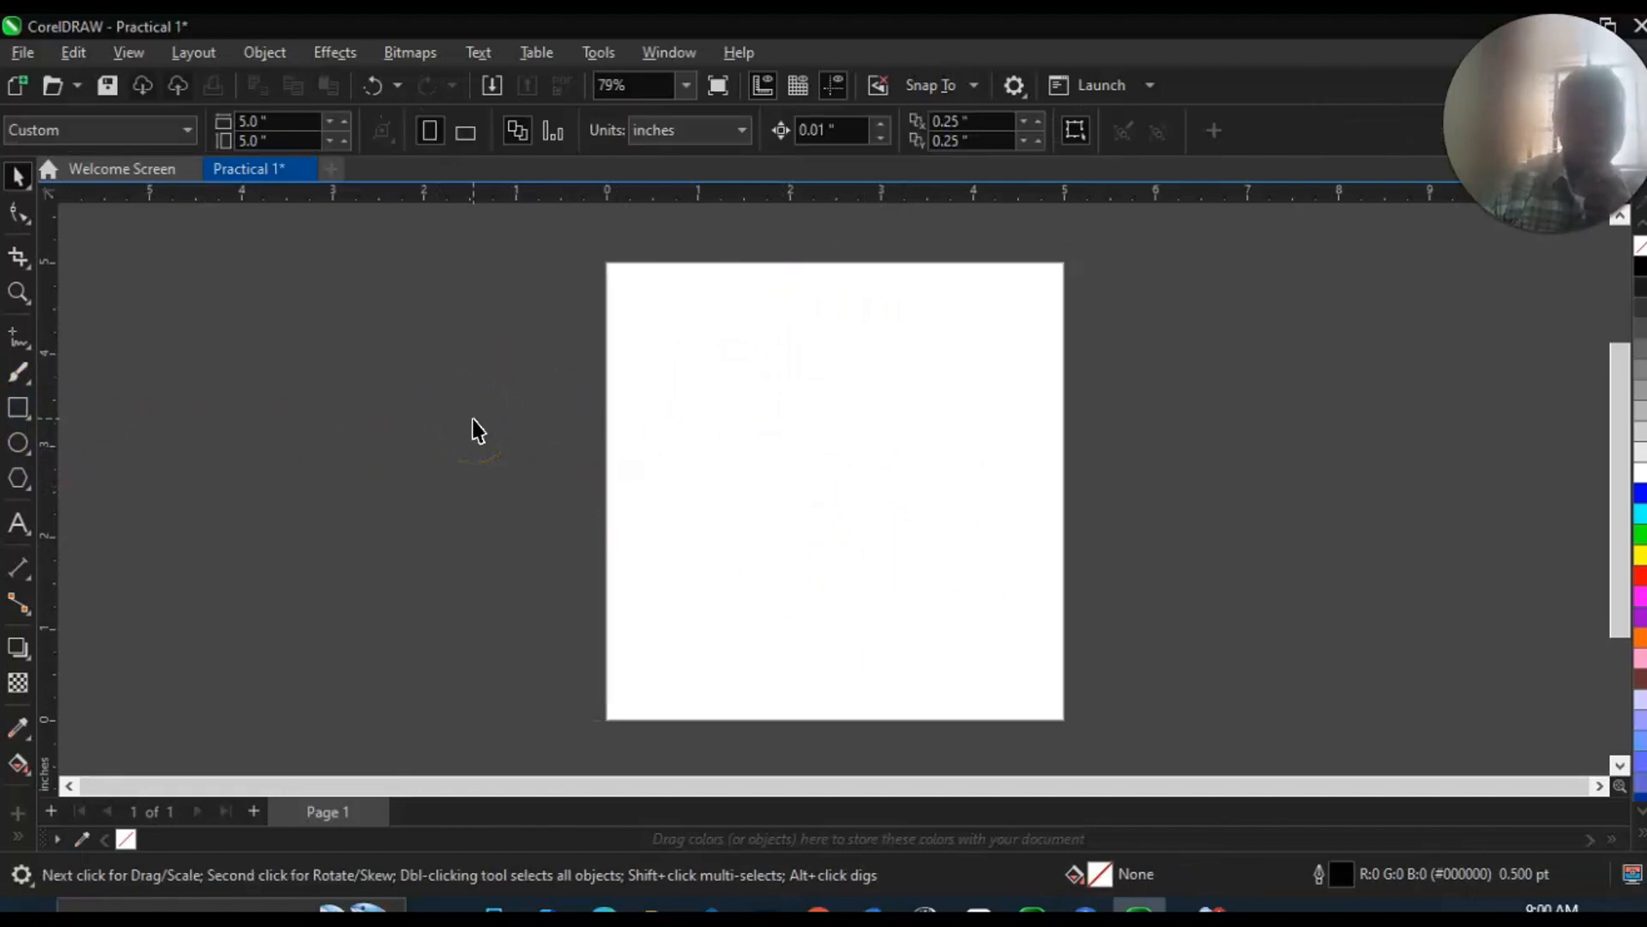
{"action": "left_click", "coordinate": [19, 409]}
{"action": "left_click_drag", "start_coordinate": [610, 264], "coordinate": [1064, 718]}
{"action": "key", "text": "Delete"}
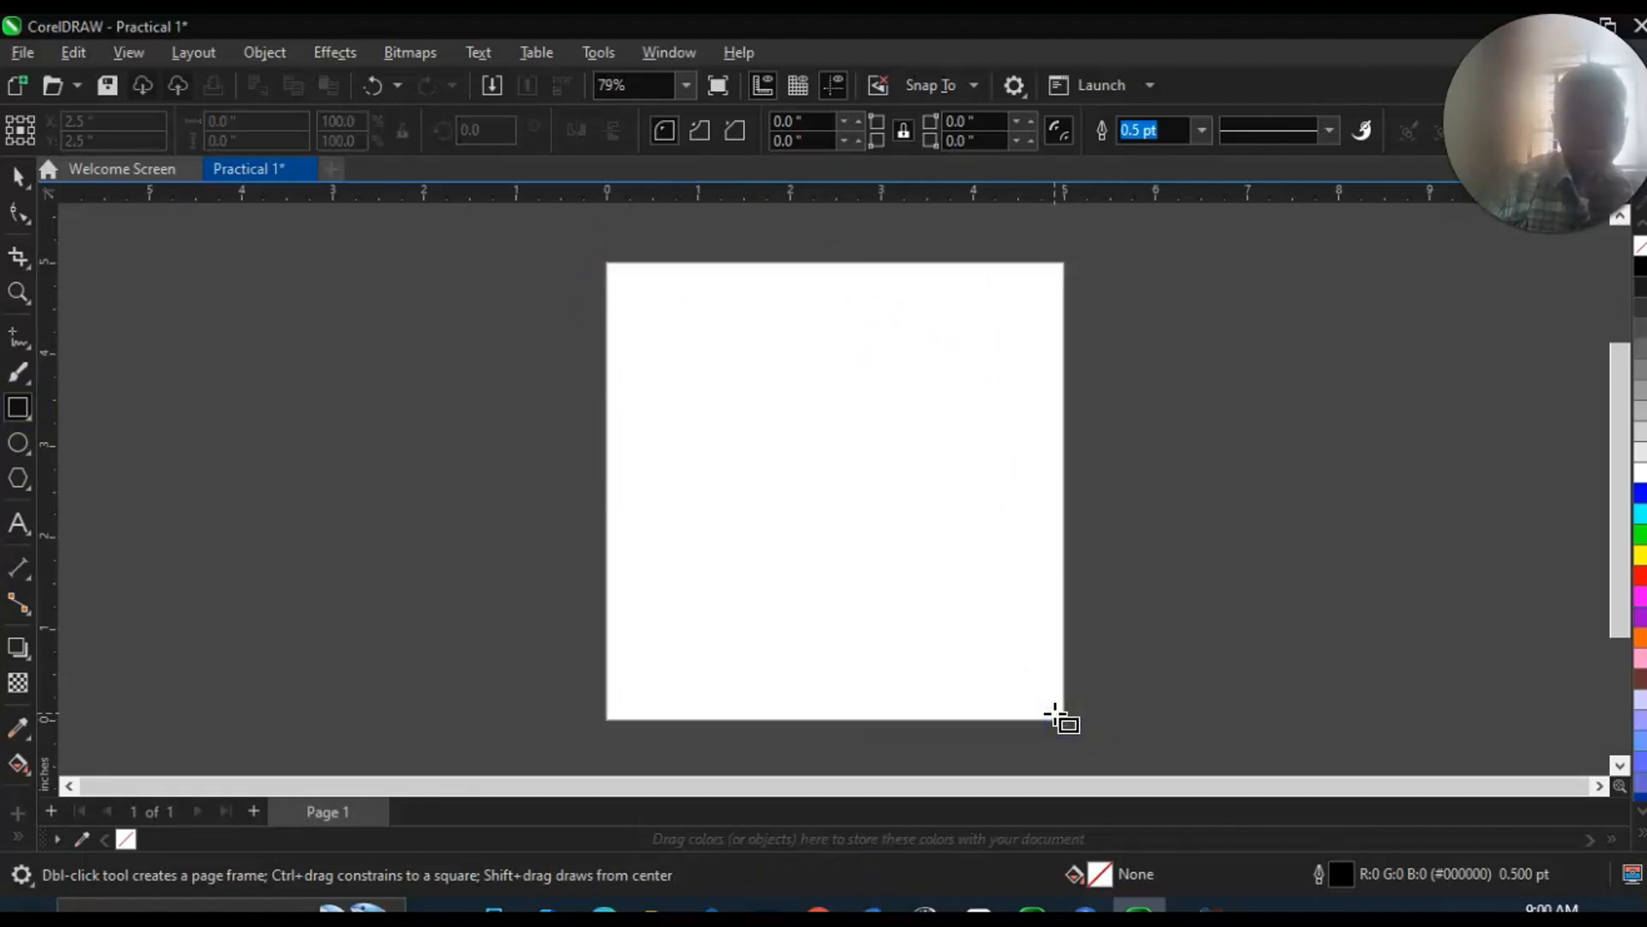
{"action": "left_click", "coordinate": [18, 178]}
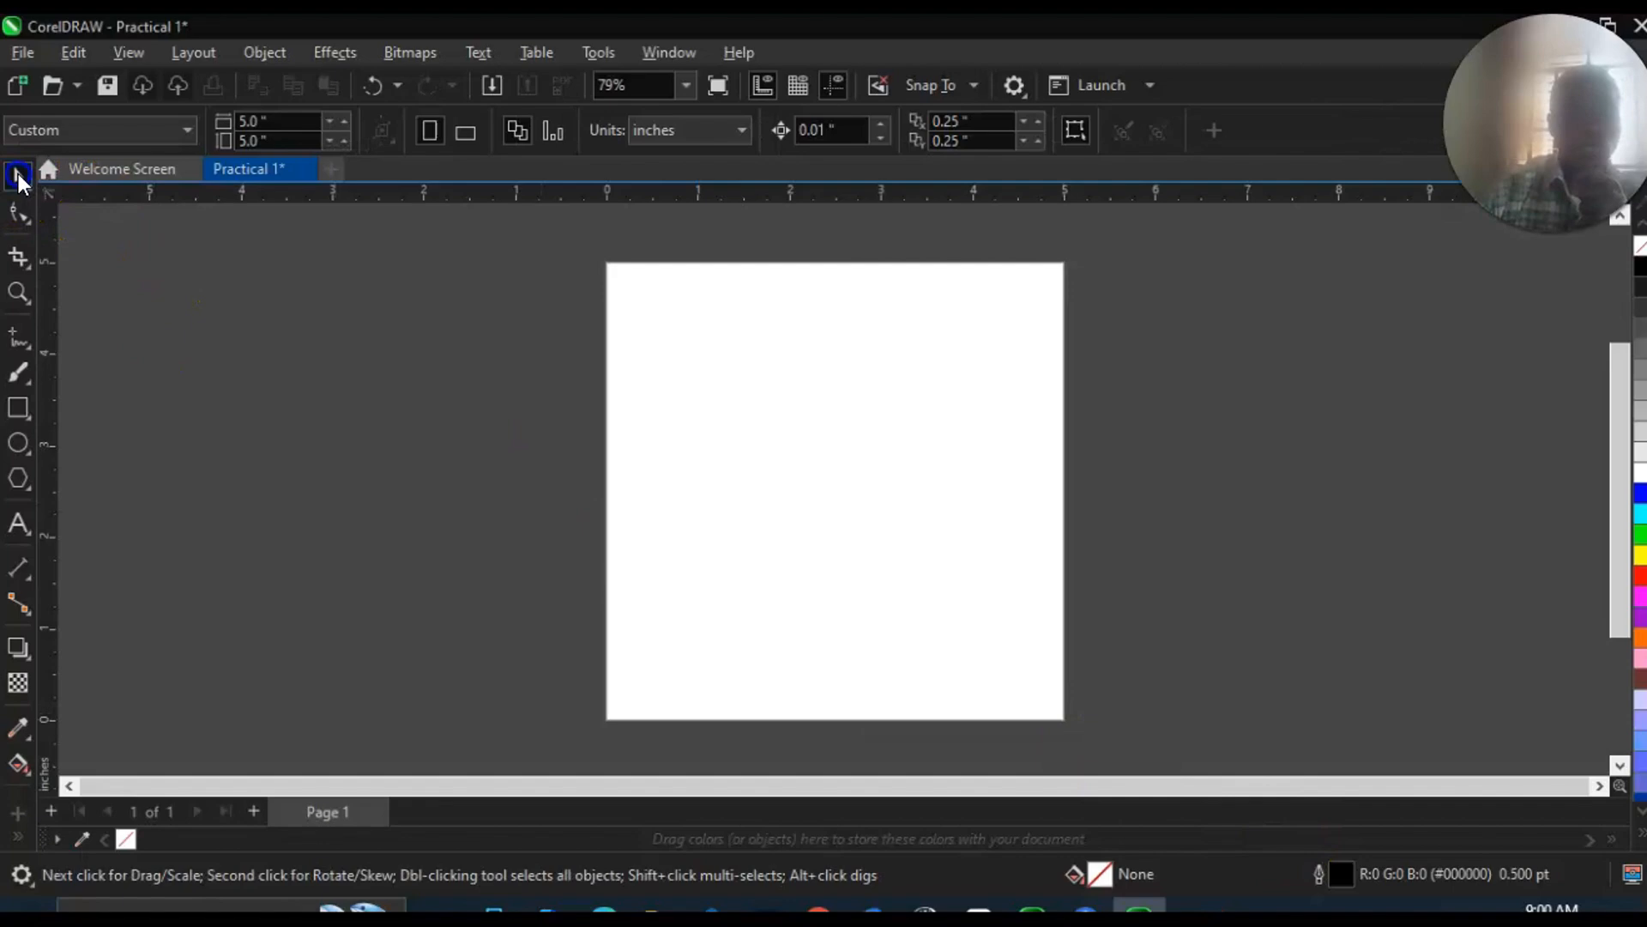
Add a page-sized rectangle with a purple #9900CC fill and no outline.
{"action": "double_click", "coordinate": [20, 412]}
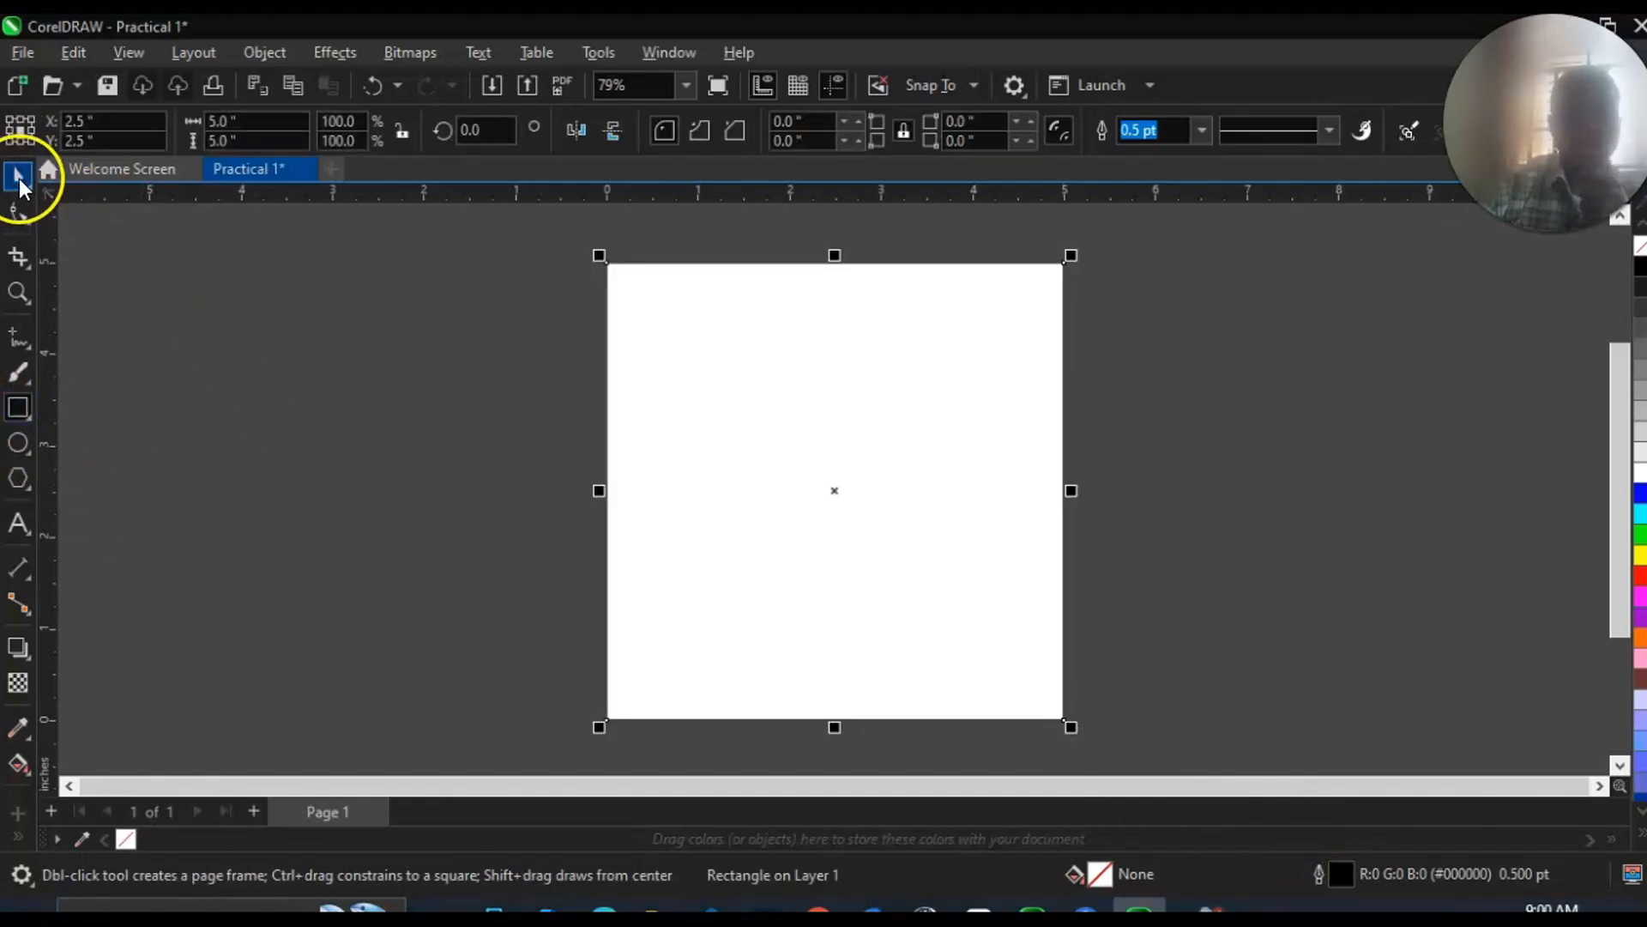
{"action": "left_click", "coordinate": [19, 178]}
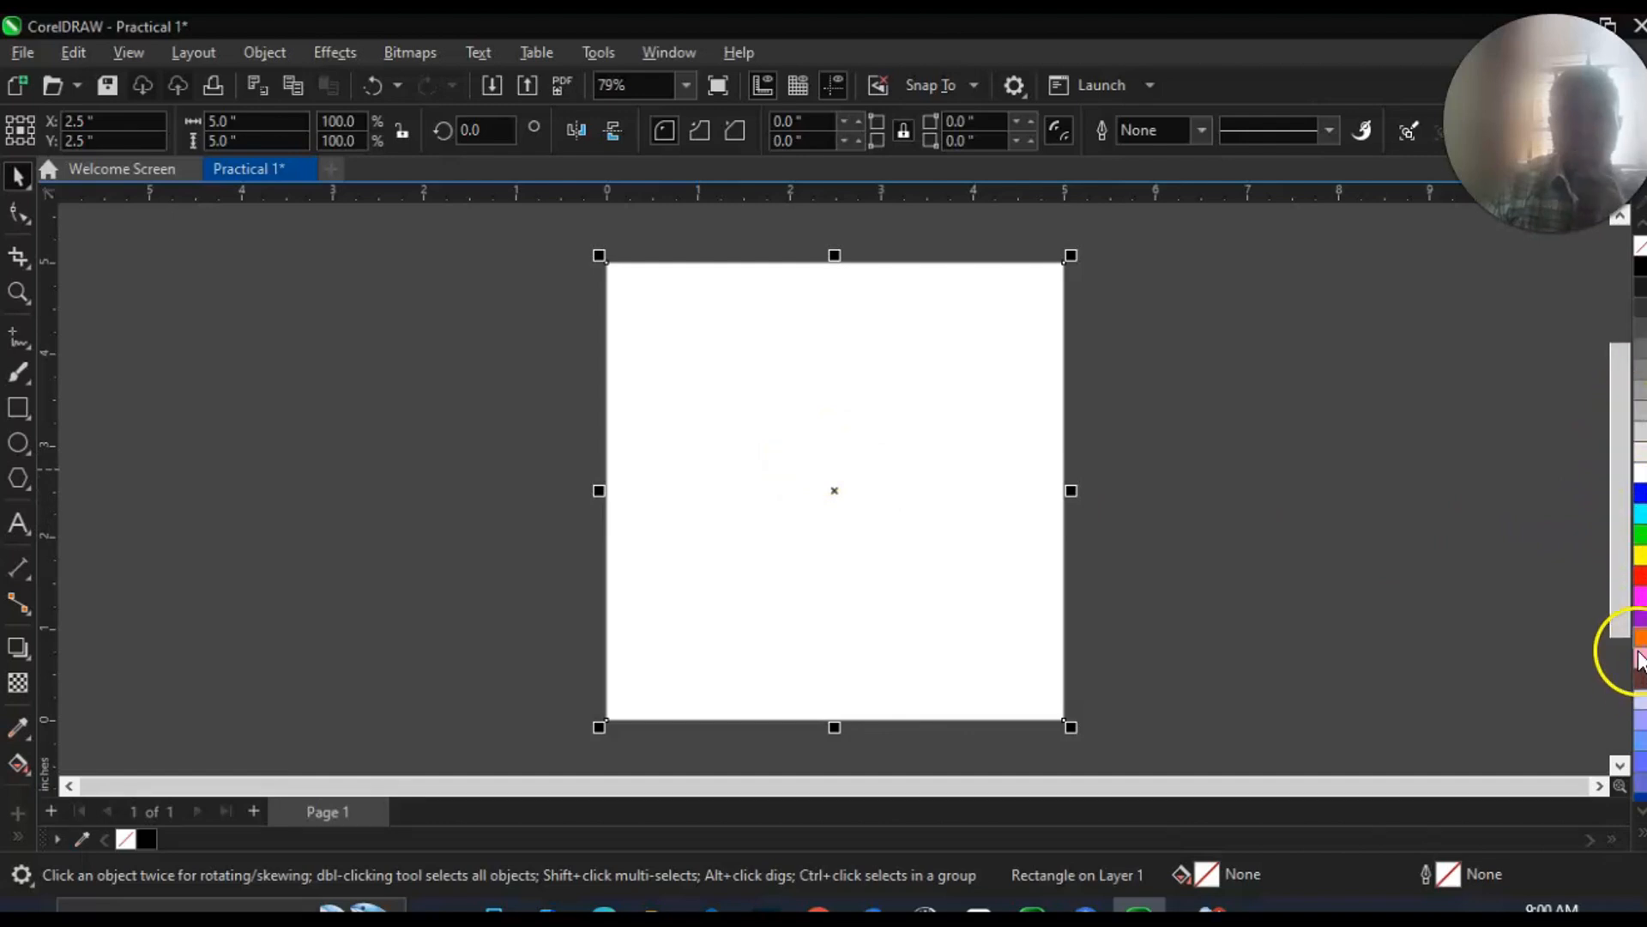
{"action": "left_click", "coordinate": [1640, 618]}
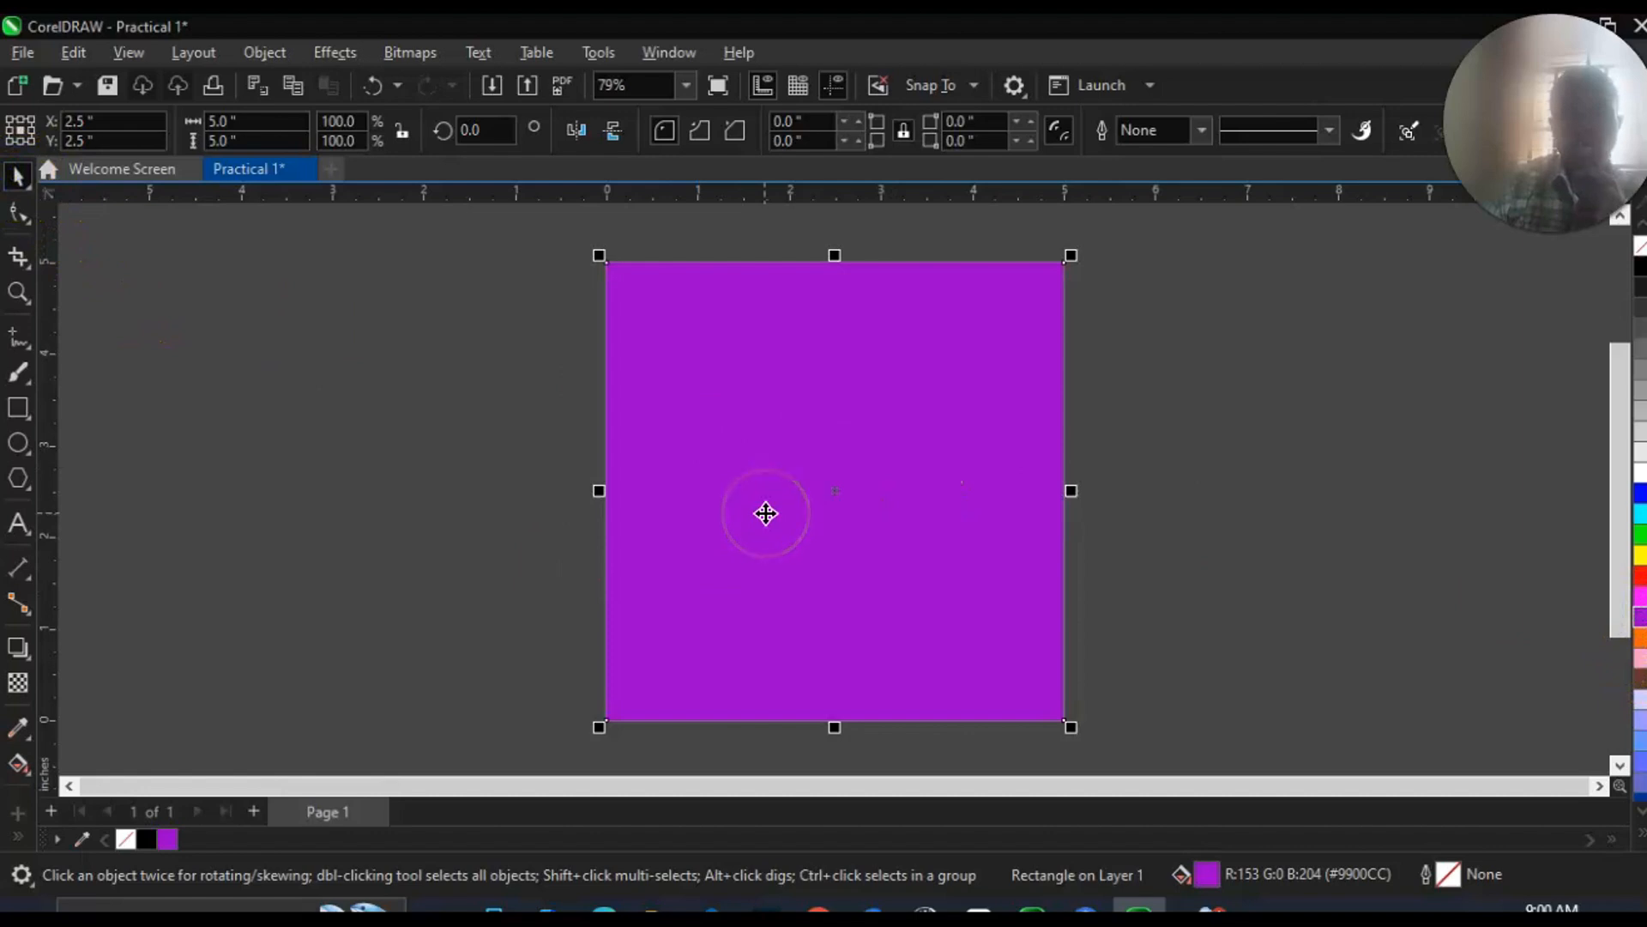
{"action": "left_click", "coordinate": [1133, 467]}
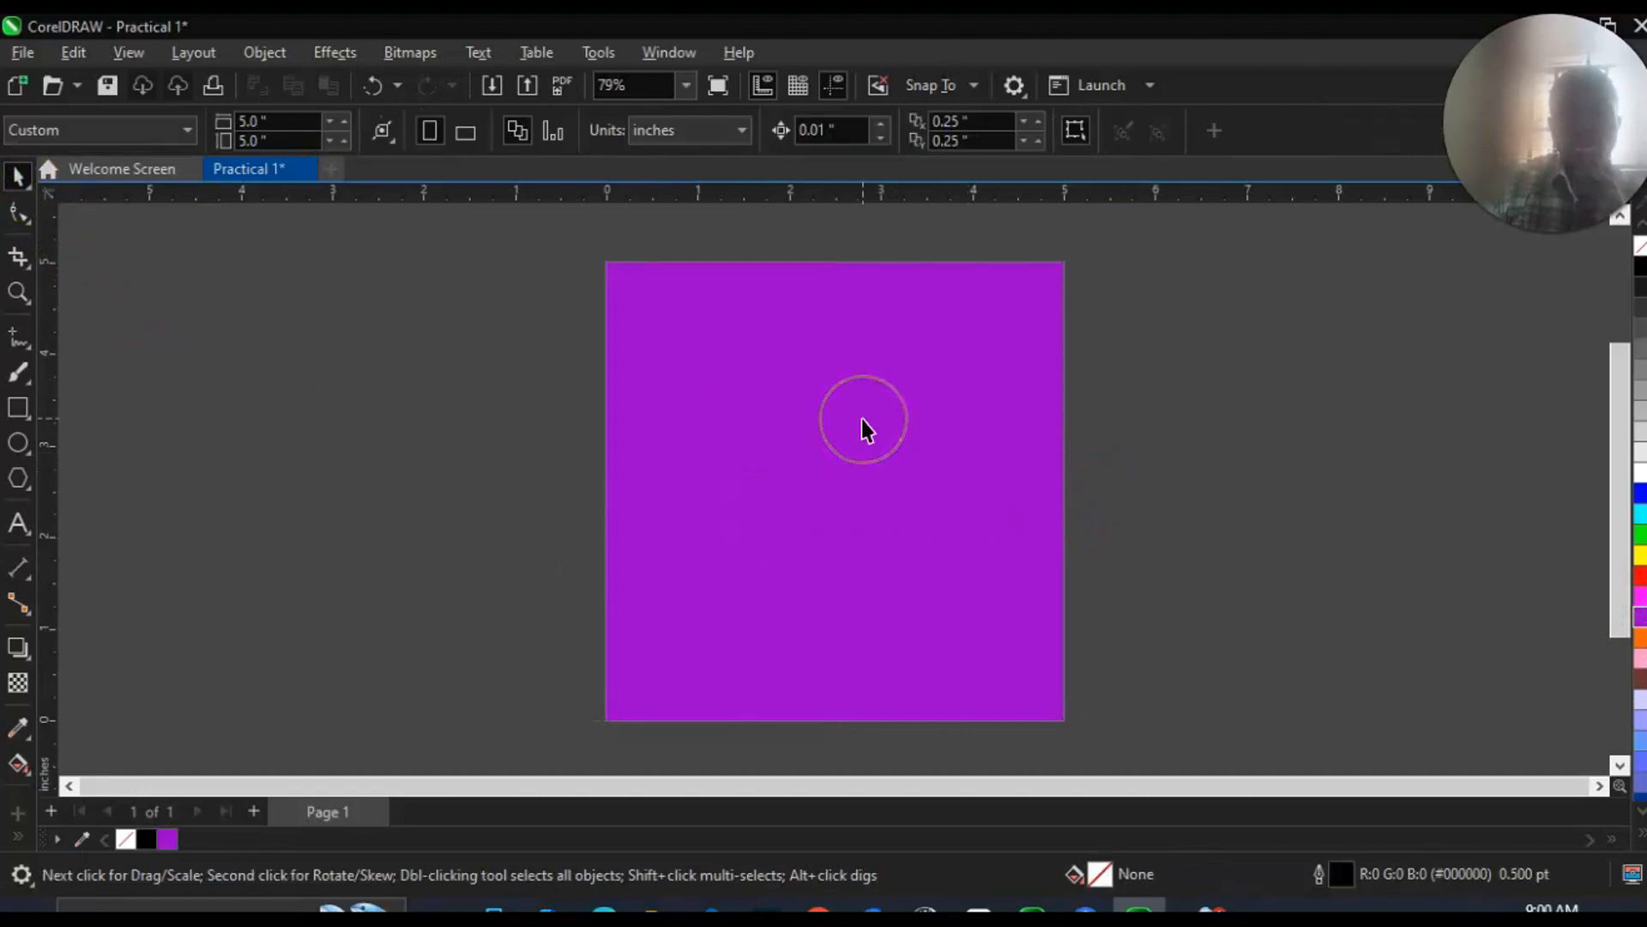
Apply a Gaussian Blur with a radius of 9.5 to the purple rectangle and close its properties.
{"action": "left_click", "coordinate": [750, 472]}
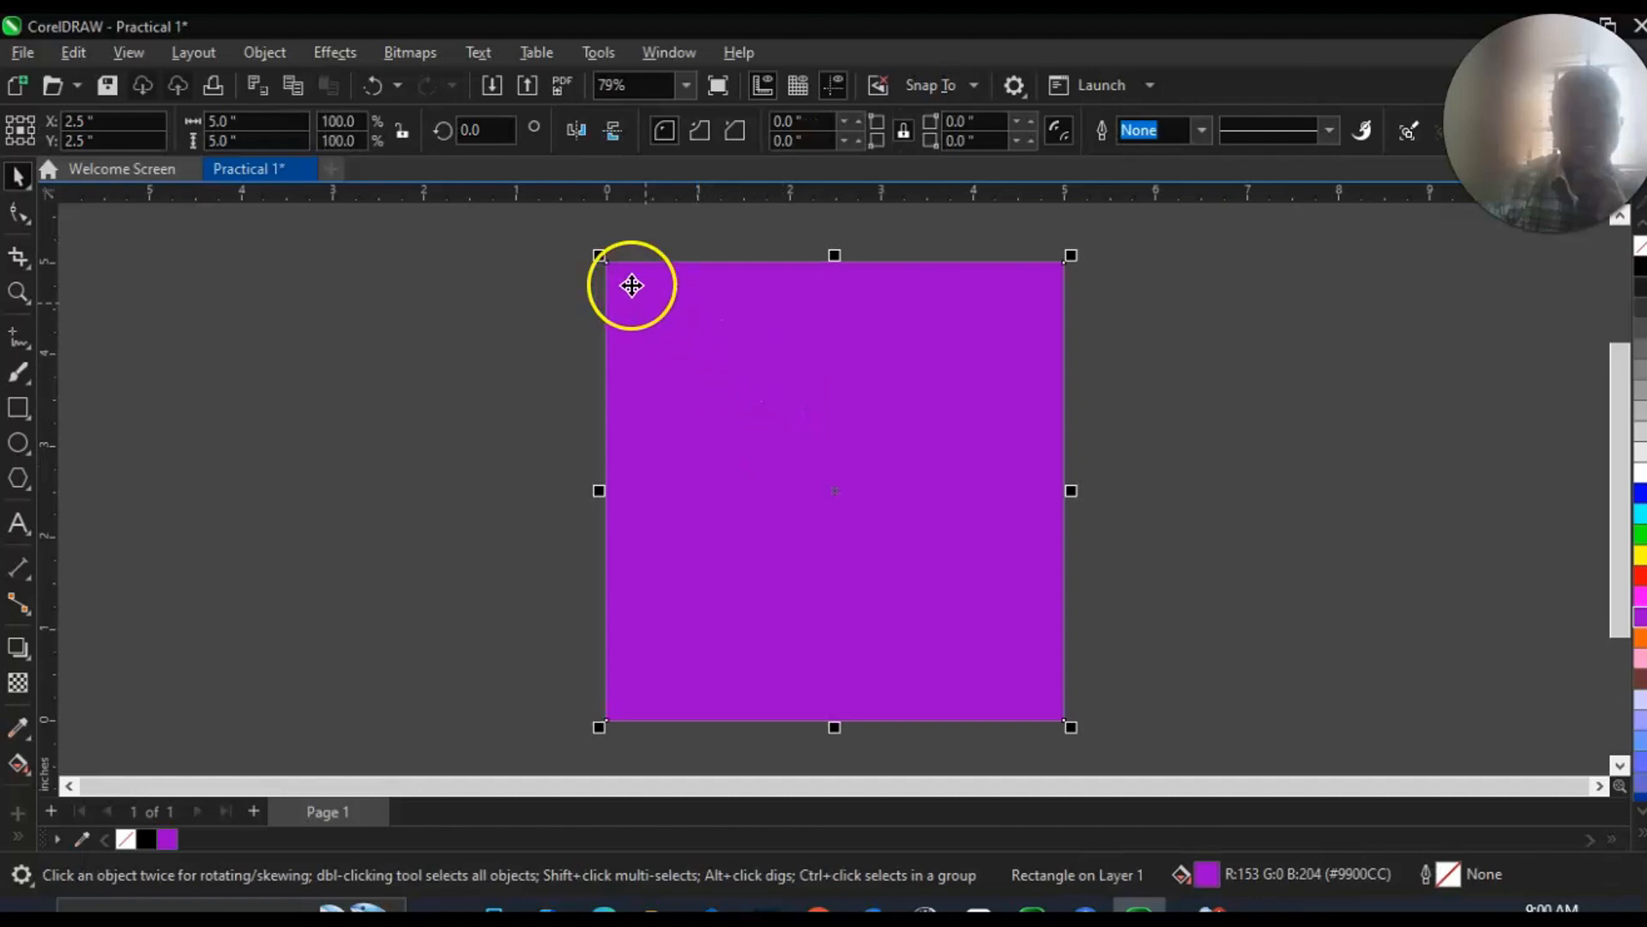
{"action": "left_click", "coordinate": [342, 52]}
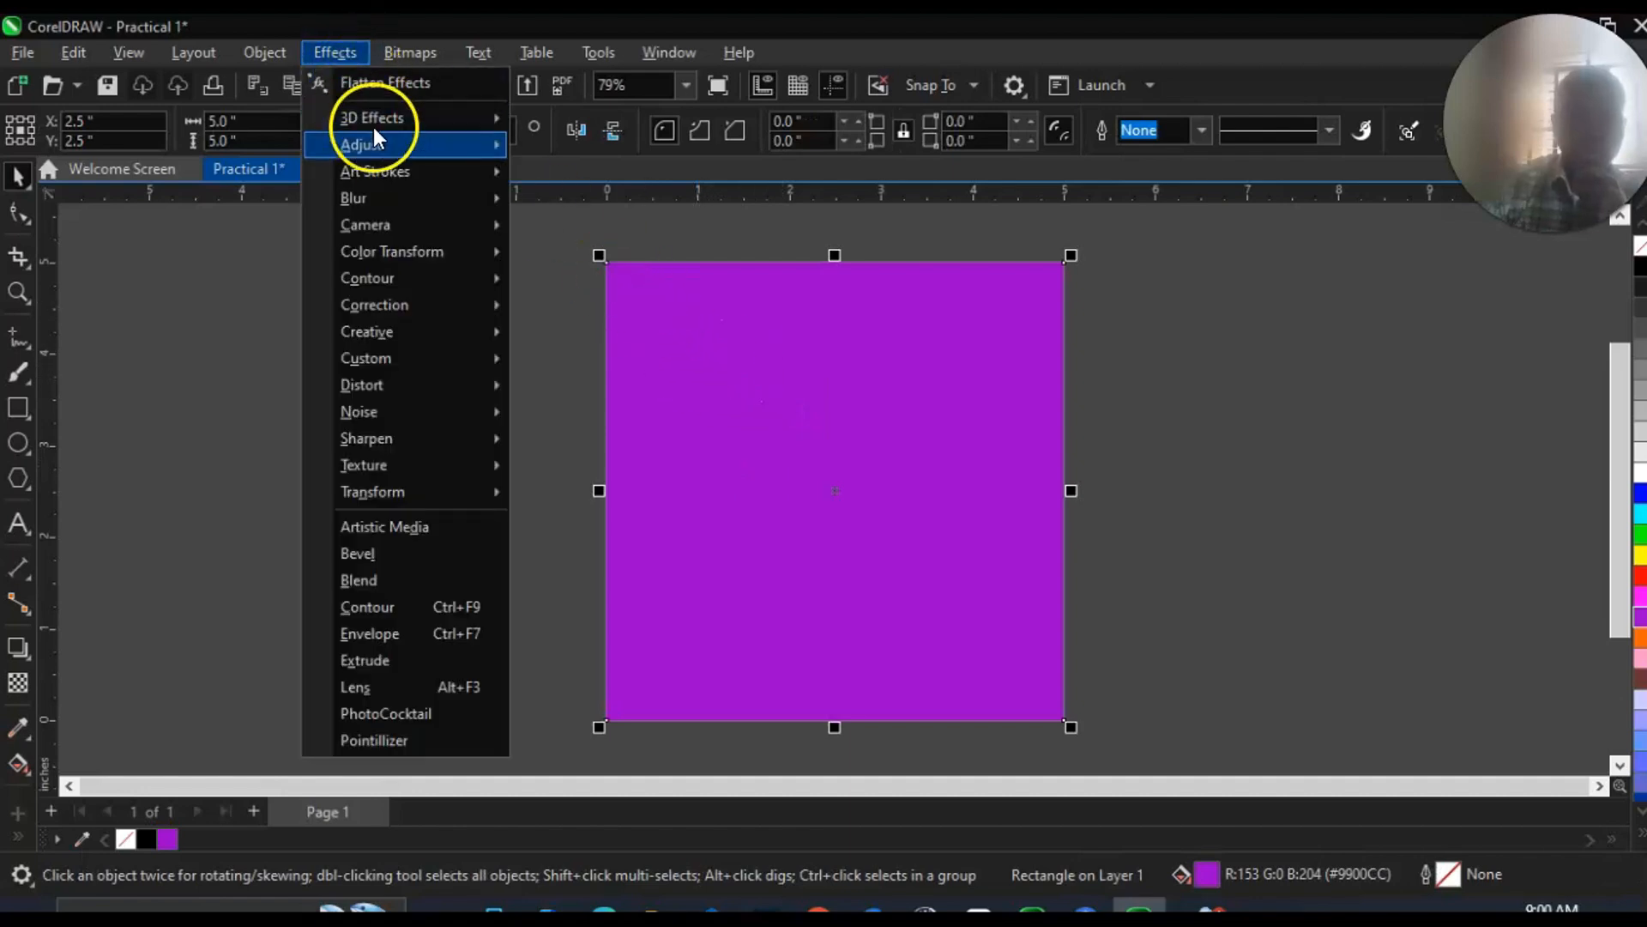
{"action": "mouse_move", "coordinate": [366, 197]}
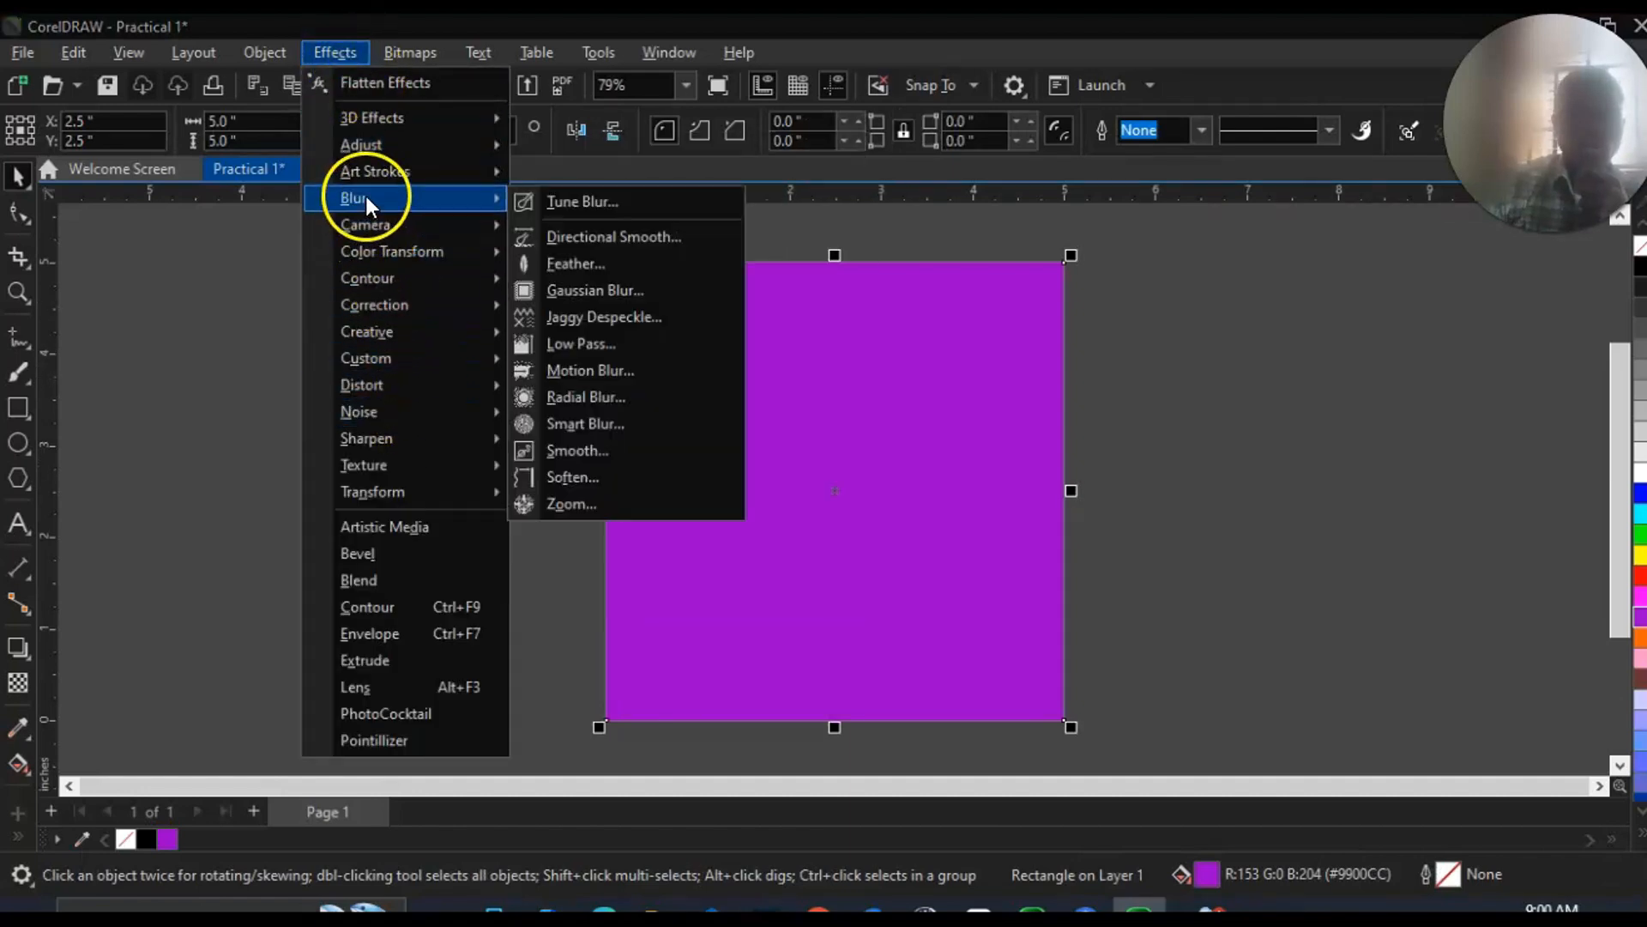
{"action": "left_click", "coordinate": [575, 290]}
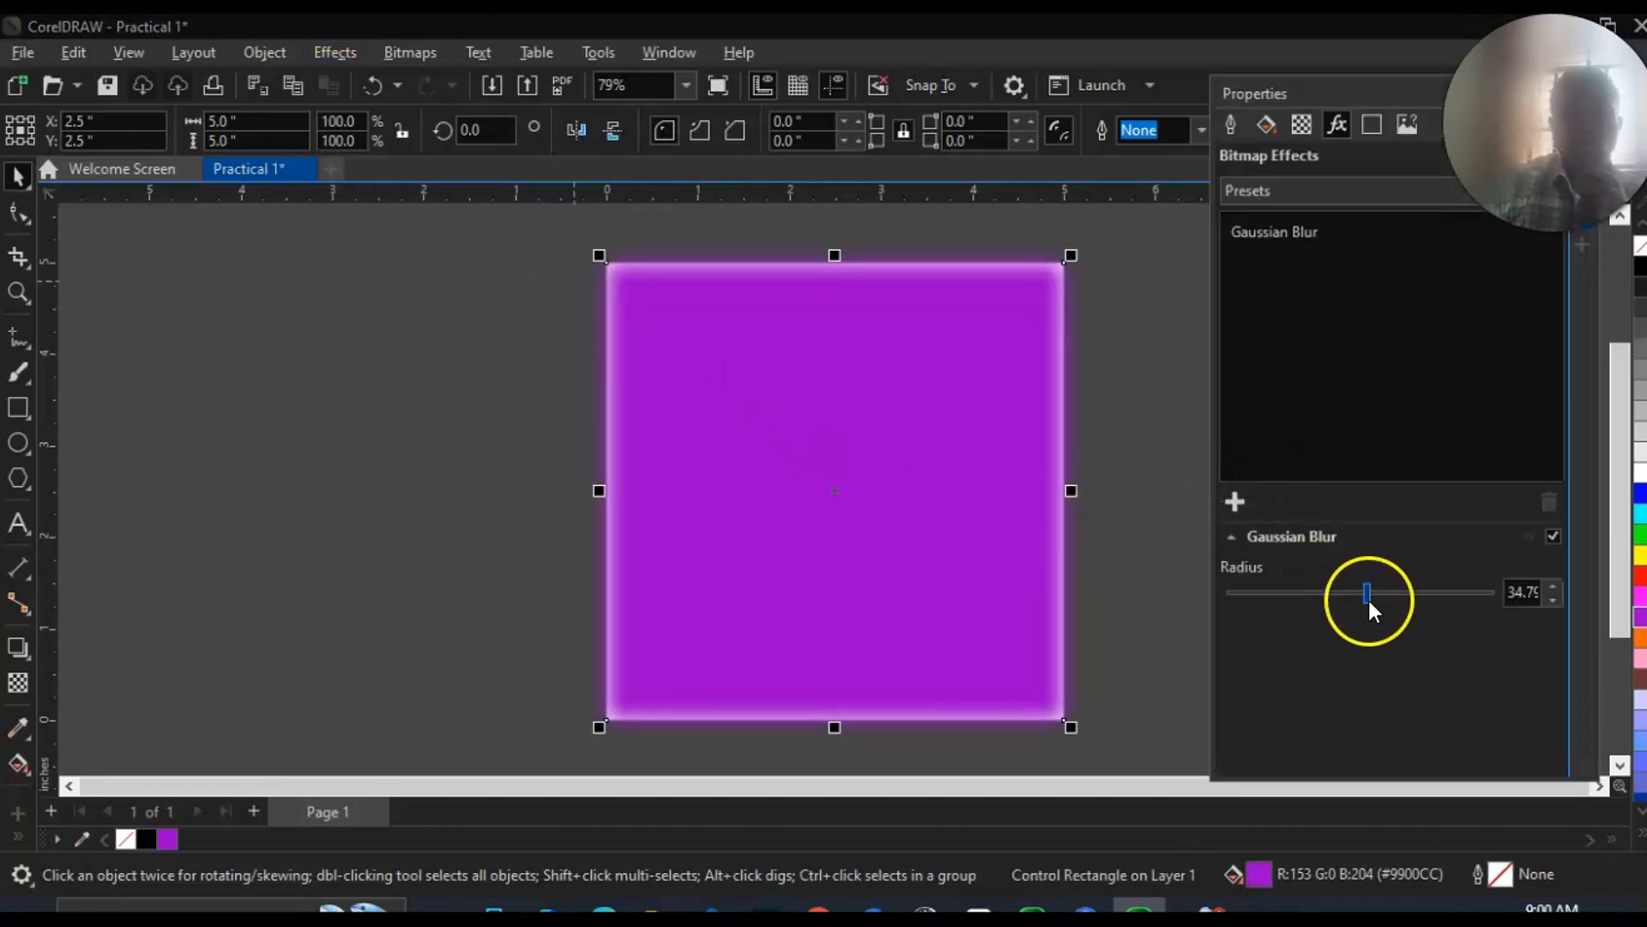
{"action": "left_click_drag", "start_coordinate": [1371, 596], "coordinate": [1298, 592]}
{"action": "left_click", "coordinate": [1266, 593]}
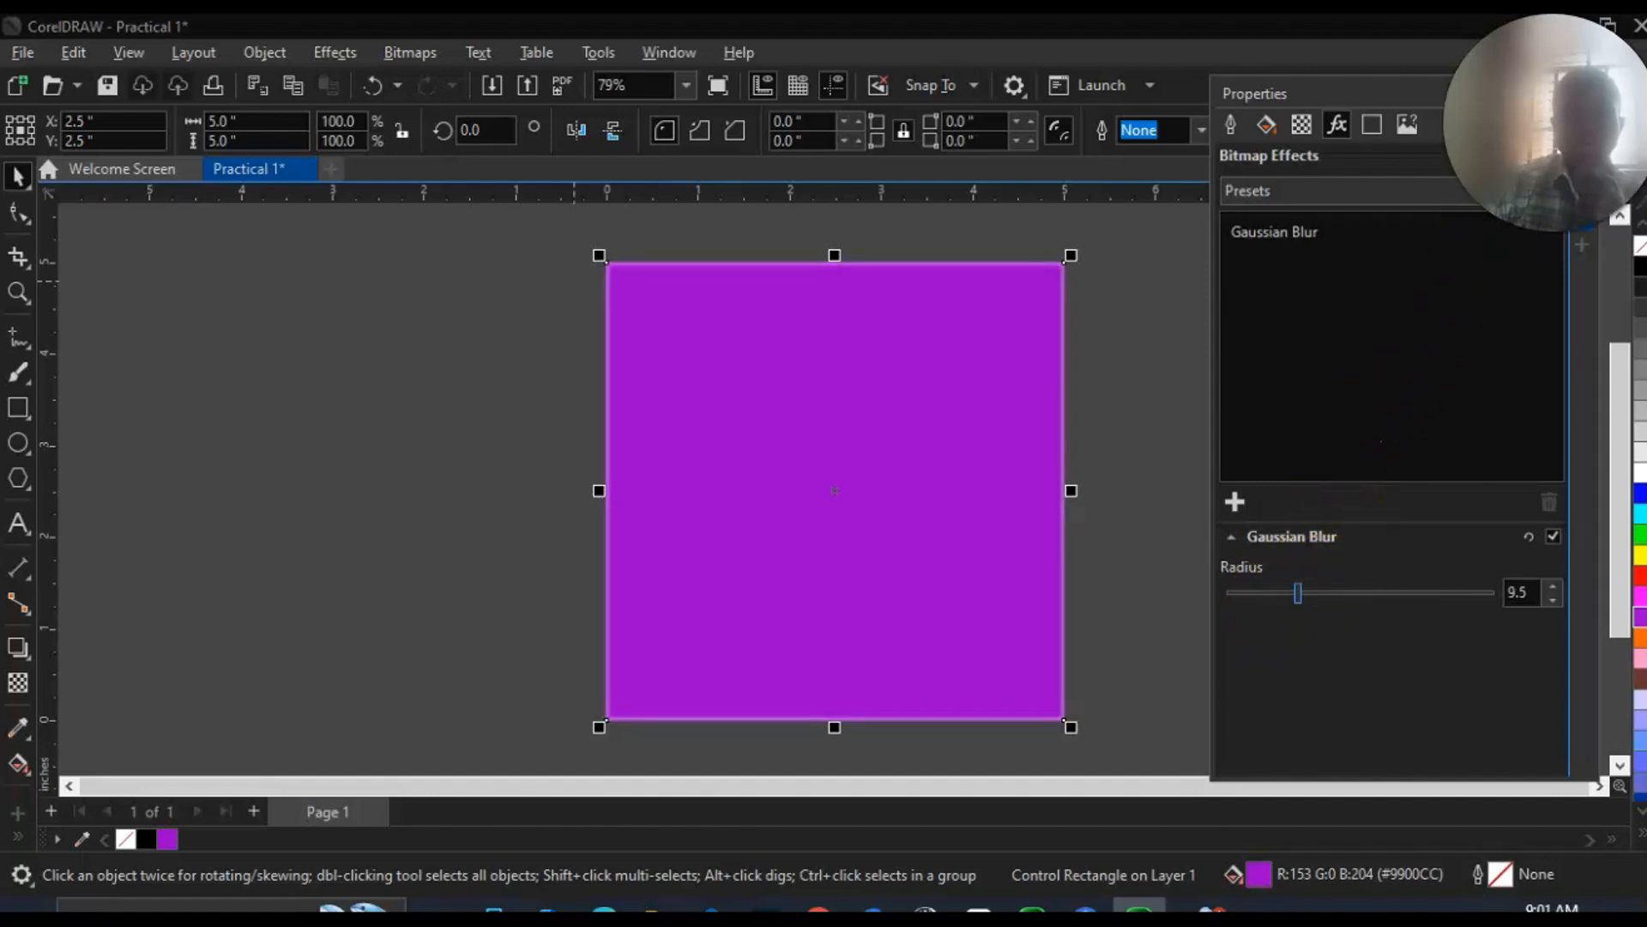
{"action": "left_click_drag", "start_coordinate": [1353, 86], "coordinate": [1104, 73]}
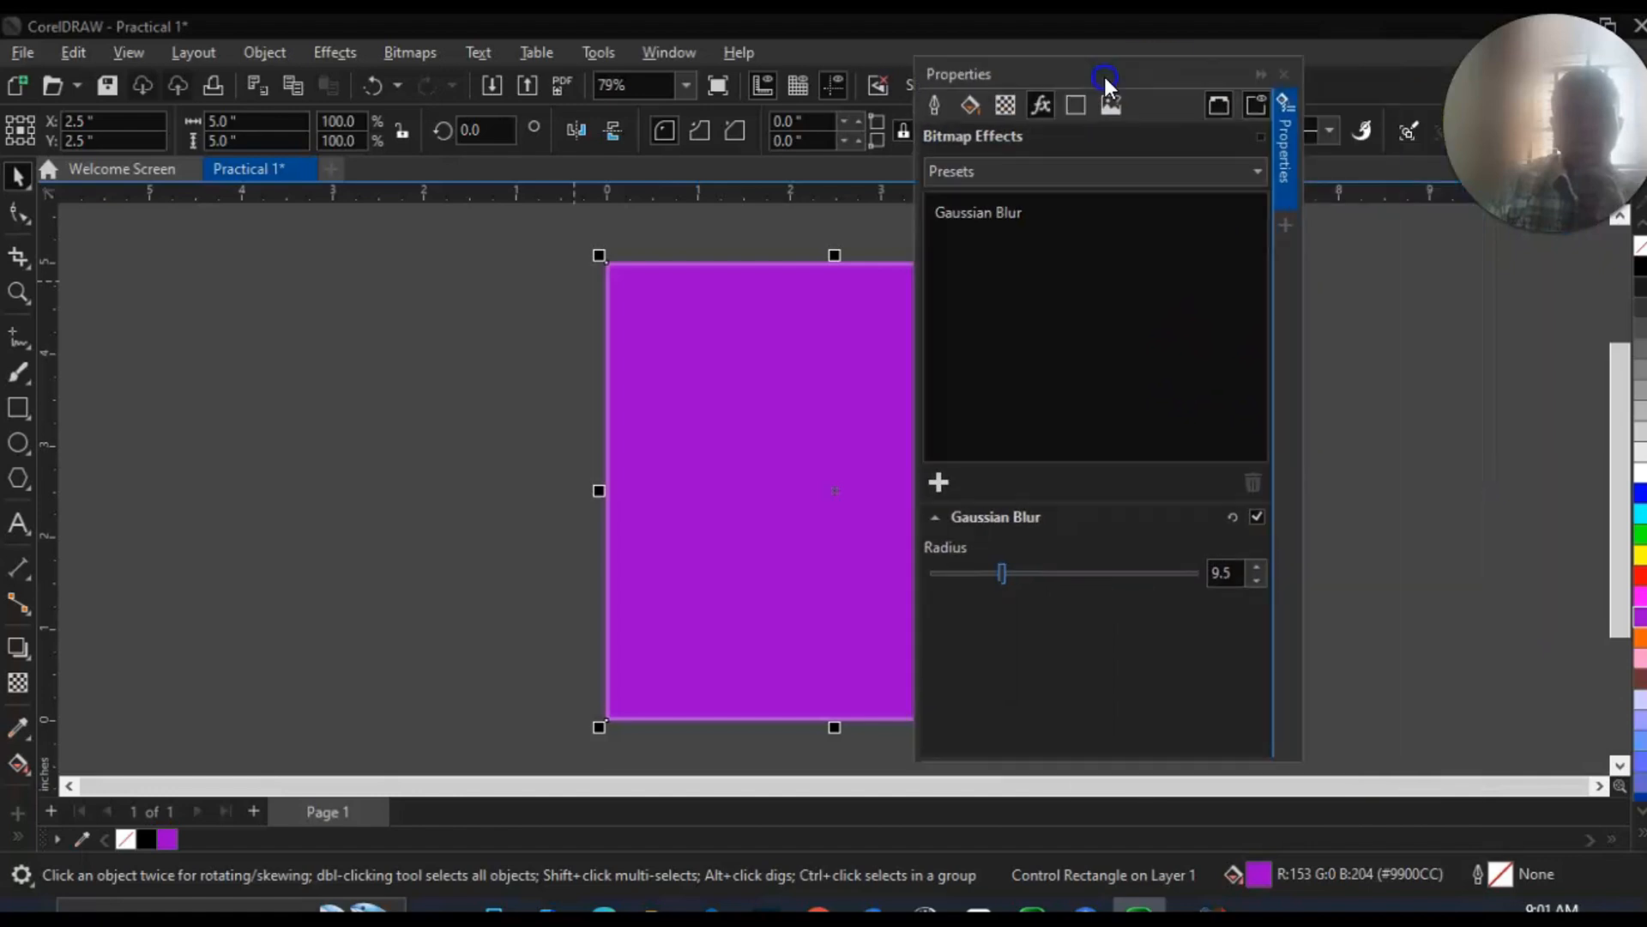
{"action": "left_click", "coordinate": [1275, 68]}
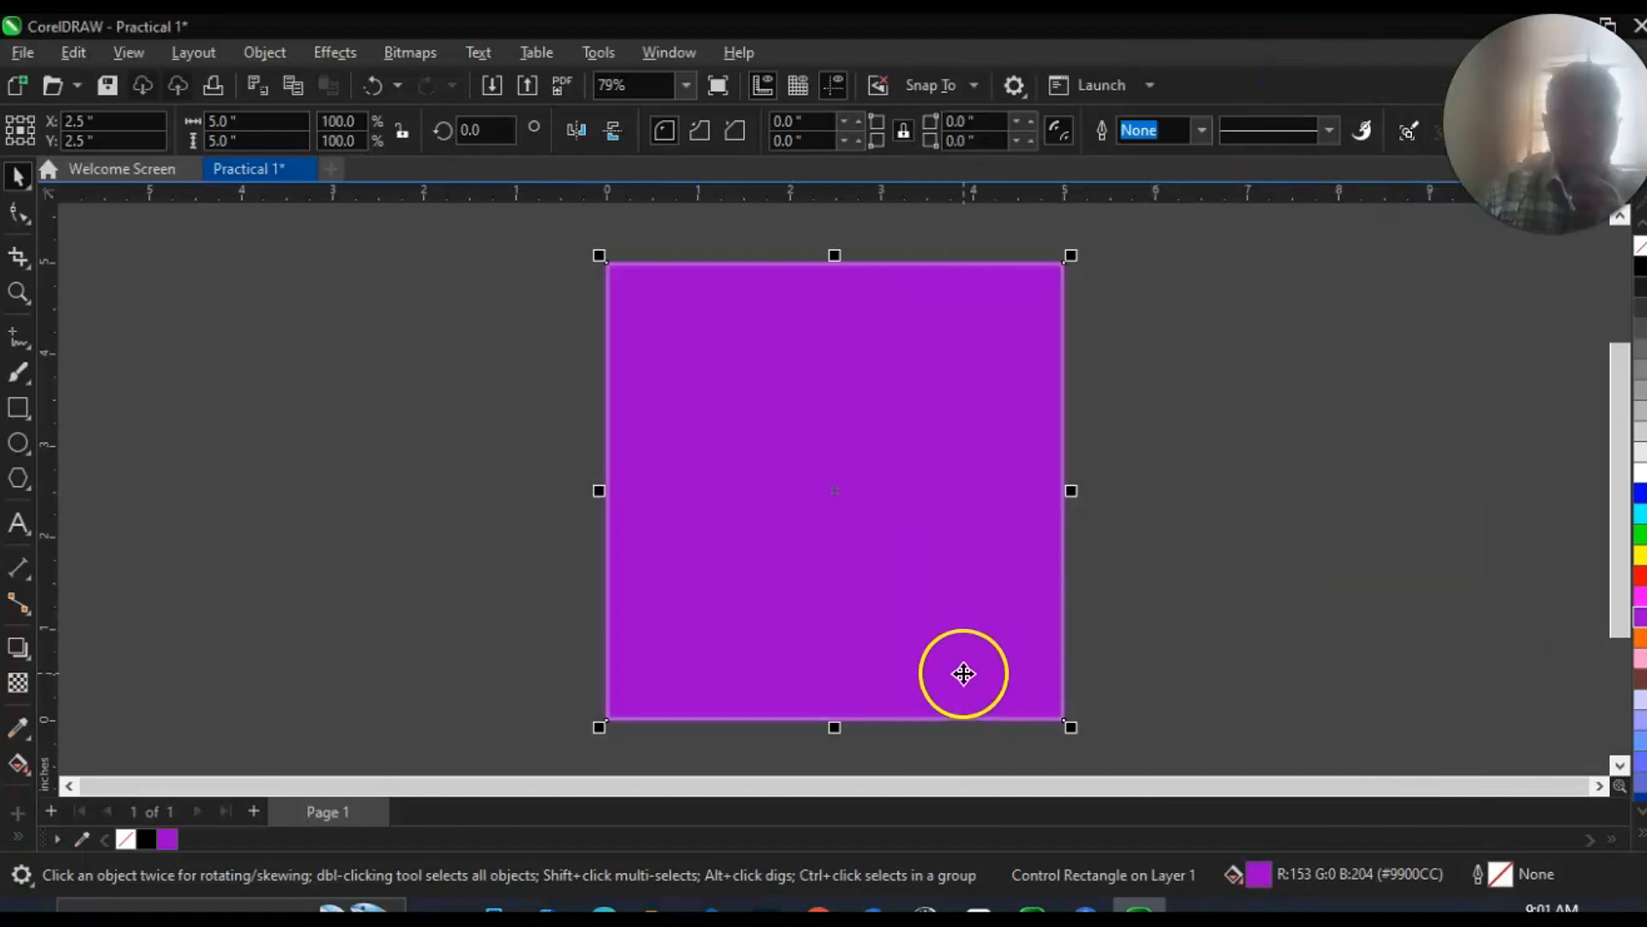
{"action": "left_click", "coordinate": [1104, 639]}
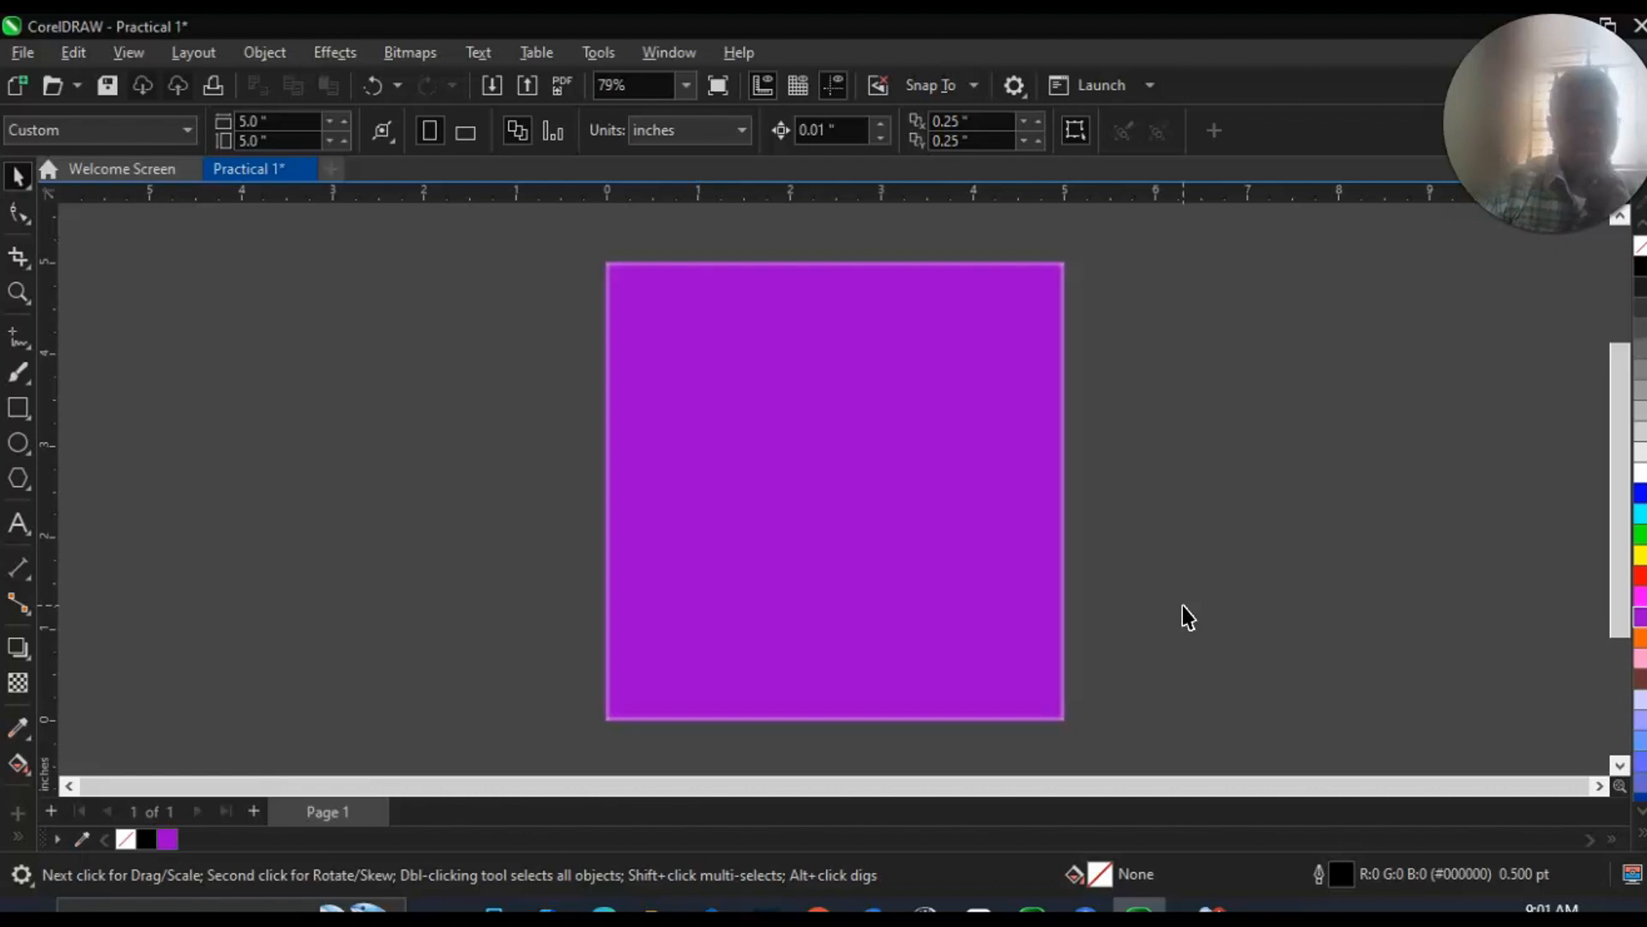
{"action": "left_click", "coordinate": [935, 503]}
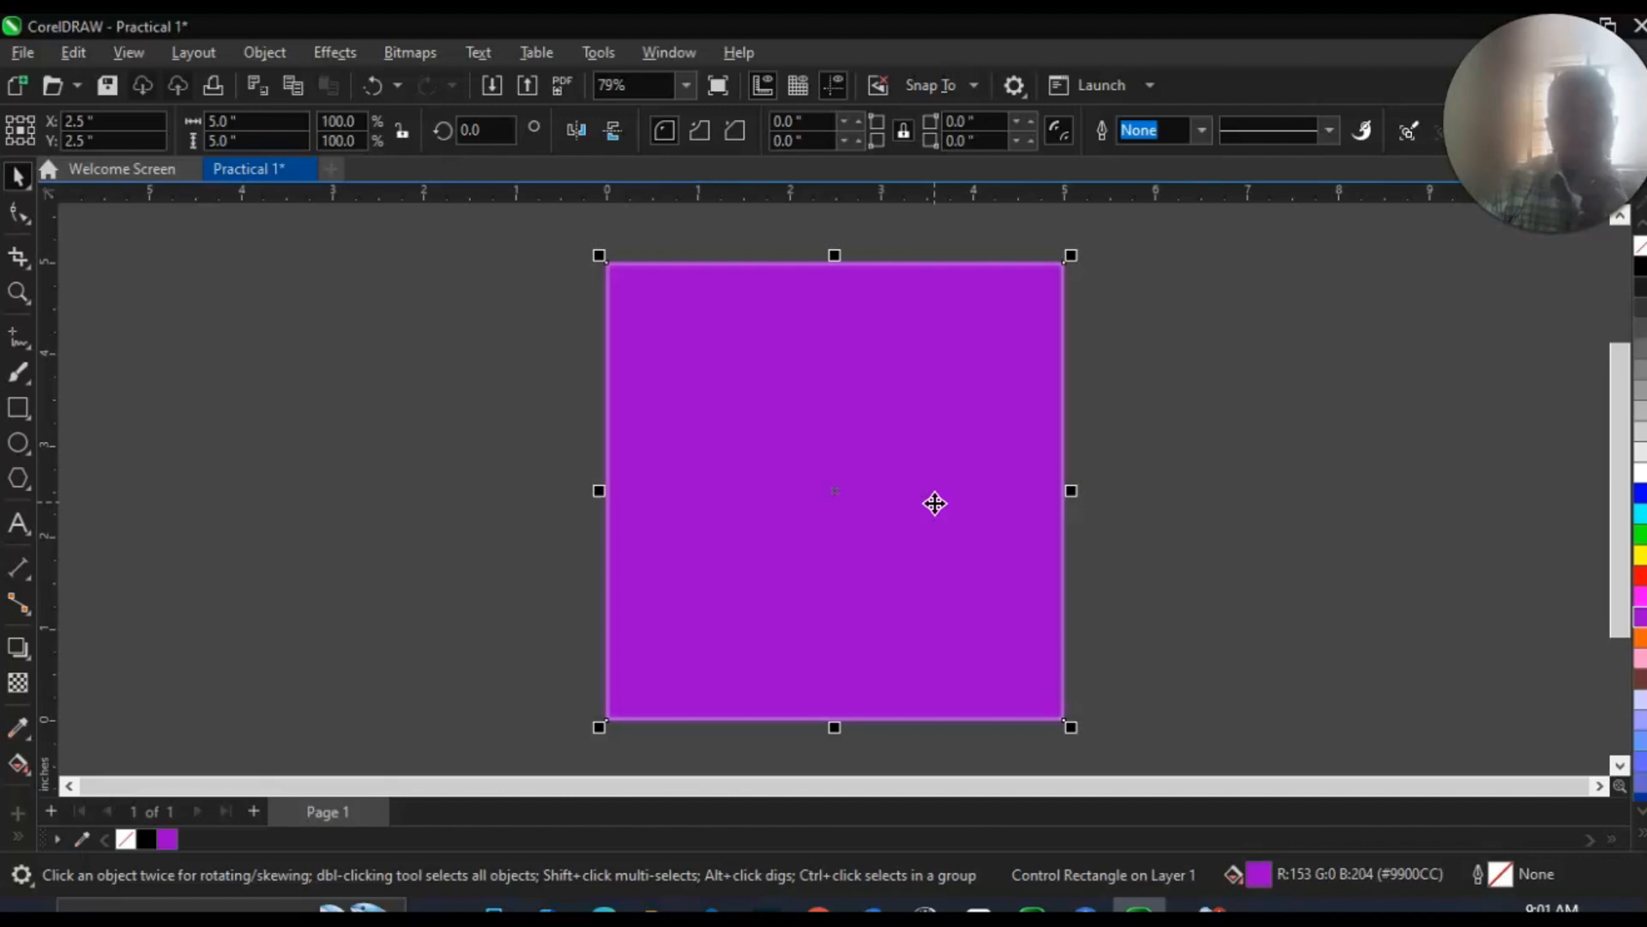
{"action": "left_click", "coordinate": [423, 527]}
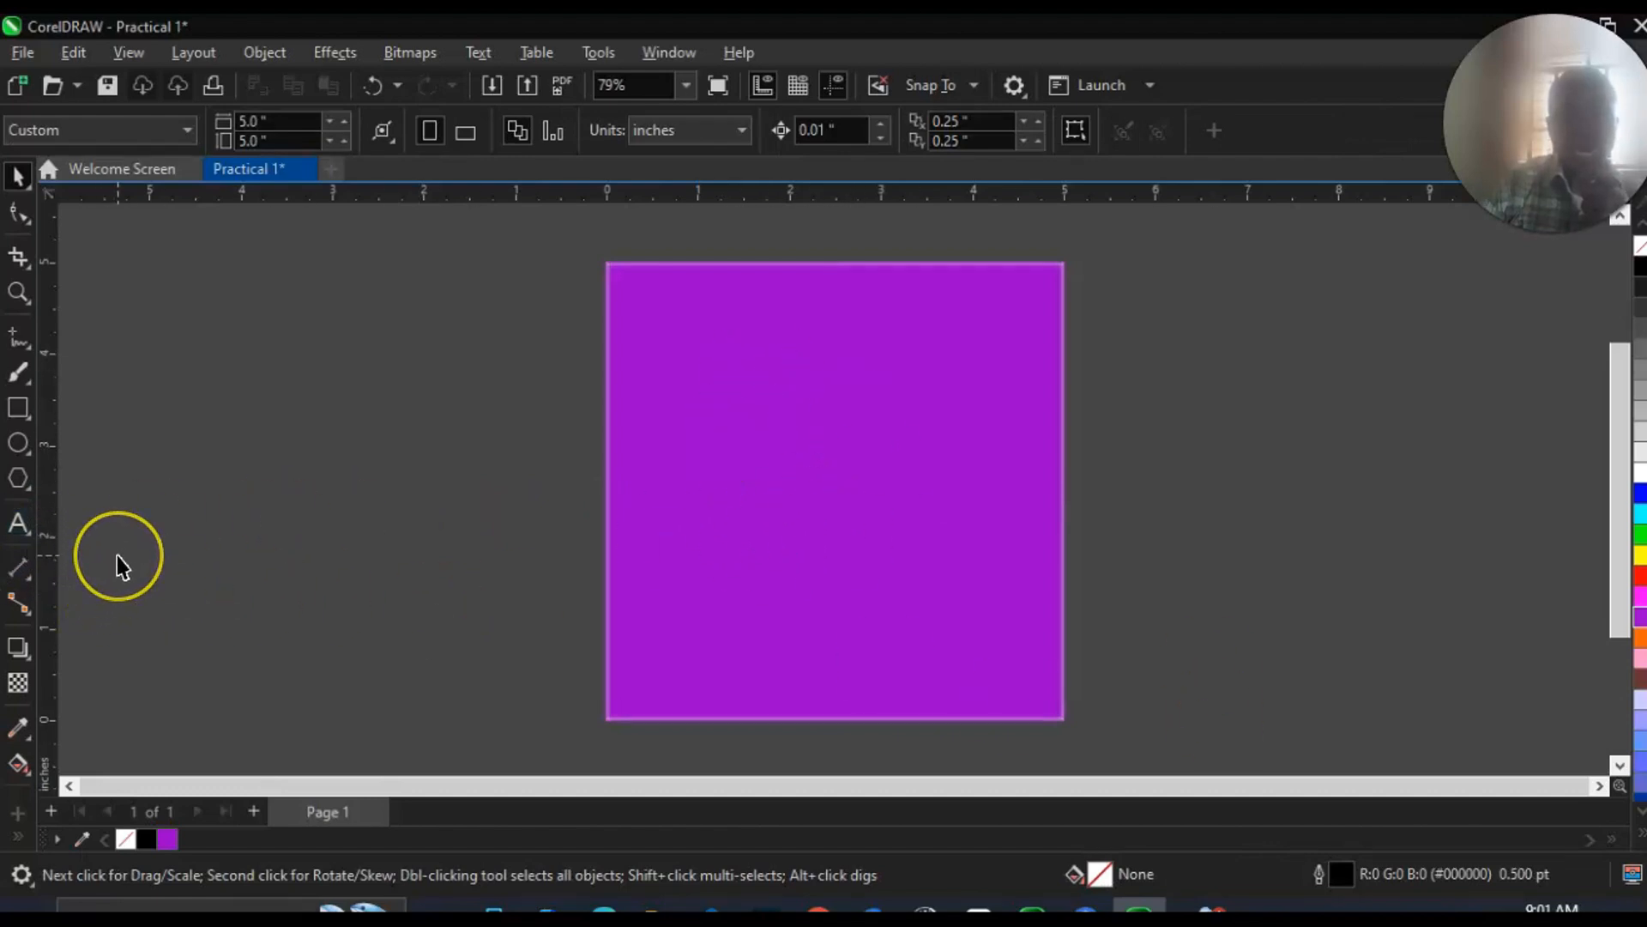
Add the text "CORELDRAW PRACTICAL ONE" on three lines in the empty area beside the page.
{"action": "left_click", "coordinate": [19, 525]}
{"action": "left_click", "coordinate": [258, 346]}
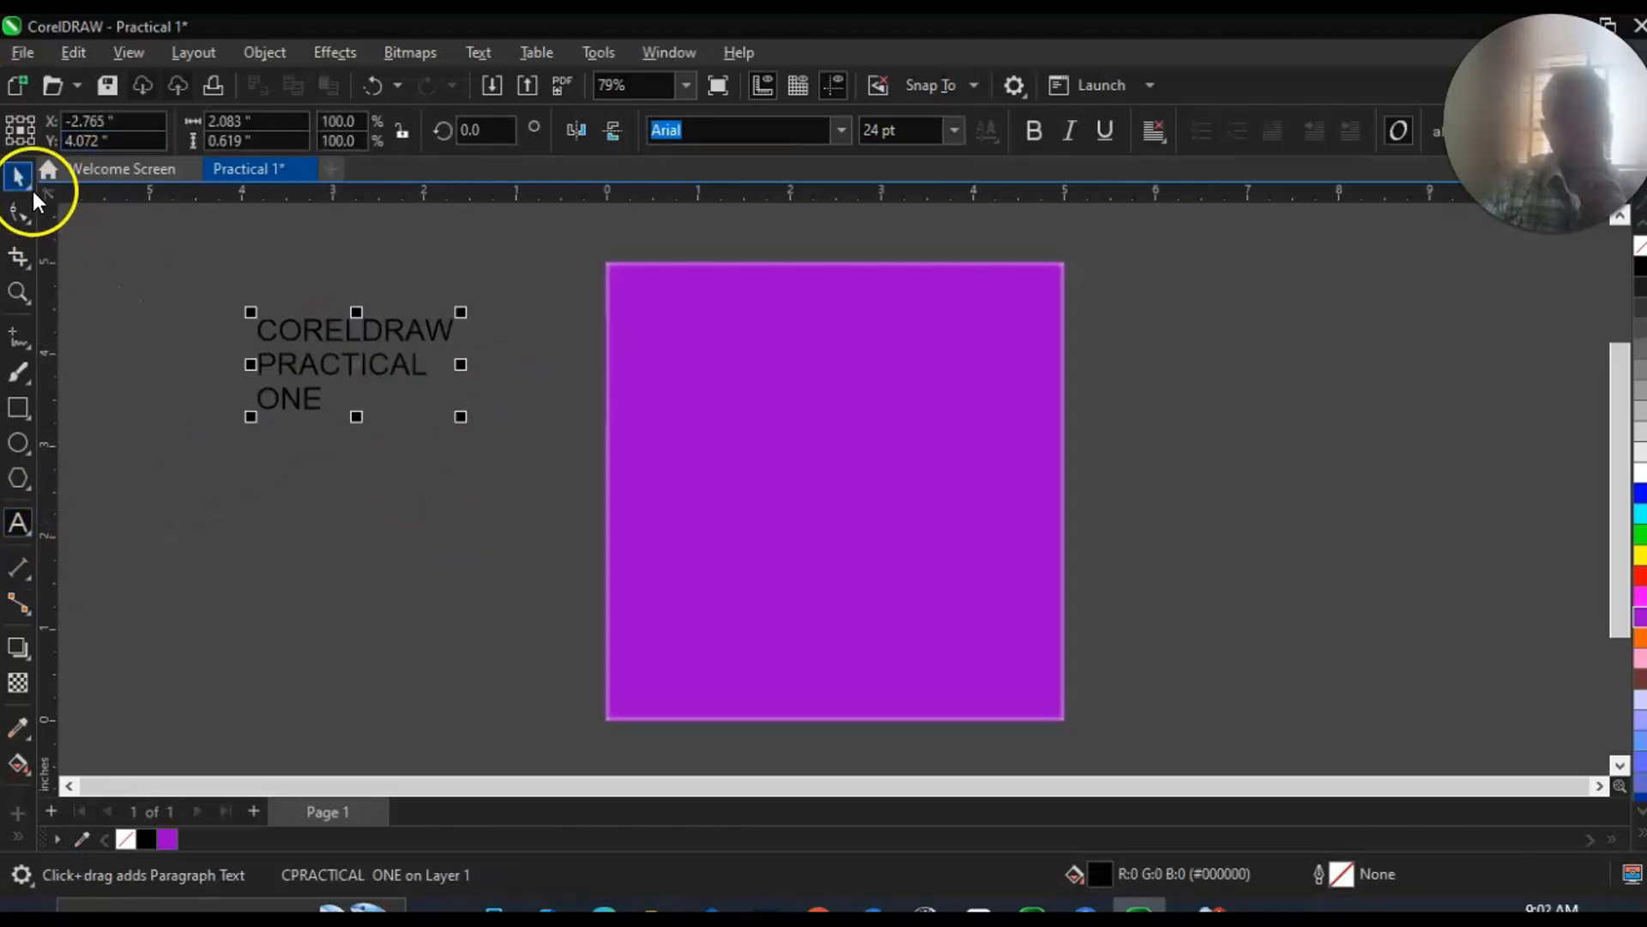
{"action": "left_click", "coordinate": [18, 178]}
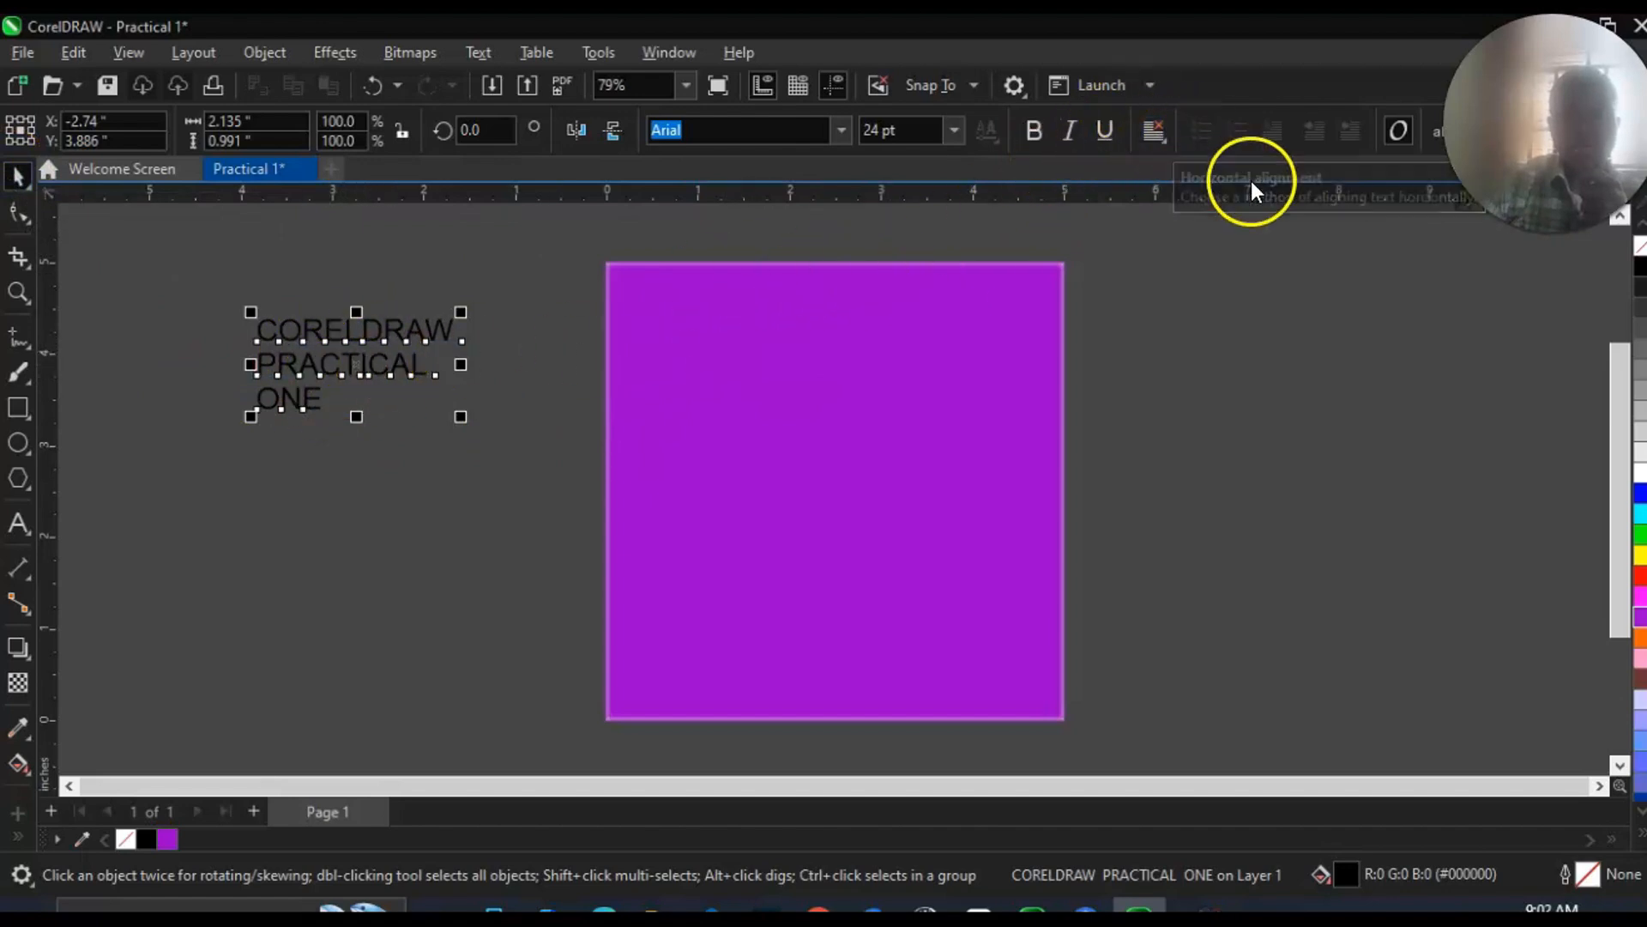
Center-align the three-line text and make it bold.
{"action": "left_click", "coordinate": [1170, 143]}
{"action": "left_click", "coordinate": [1222, 218]}
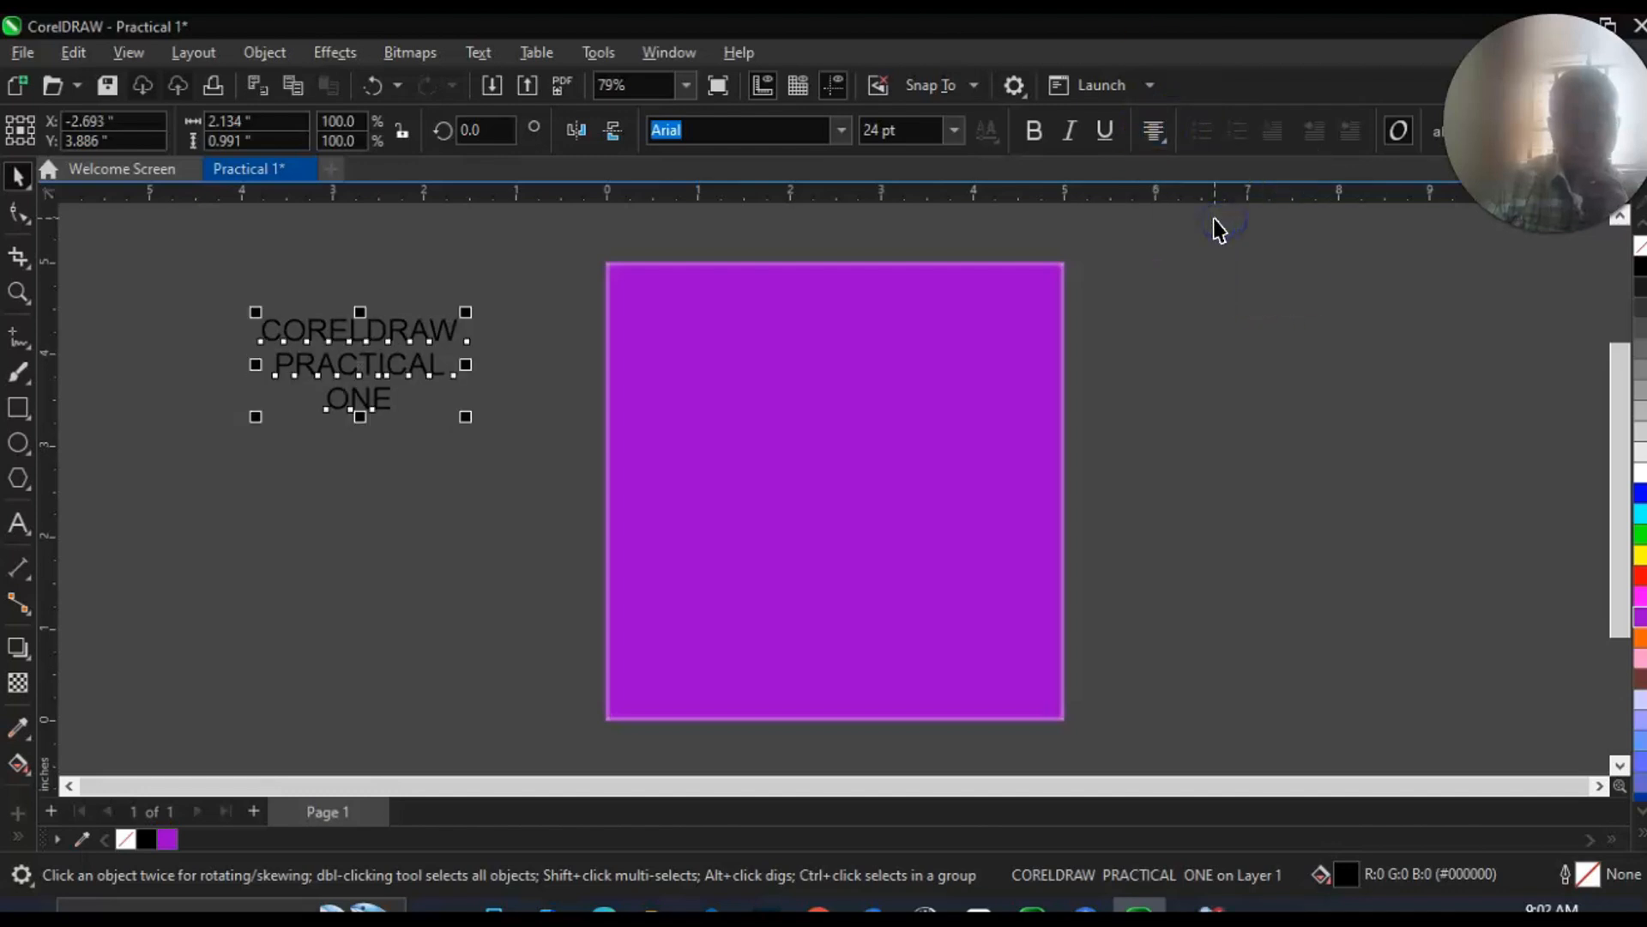
{"action": "left_click", "coordinate": [1034, 131]}
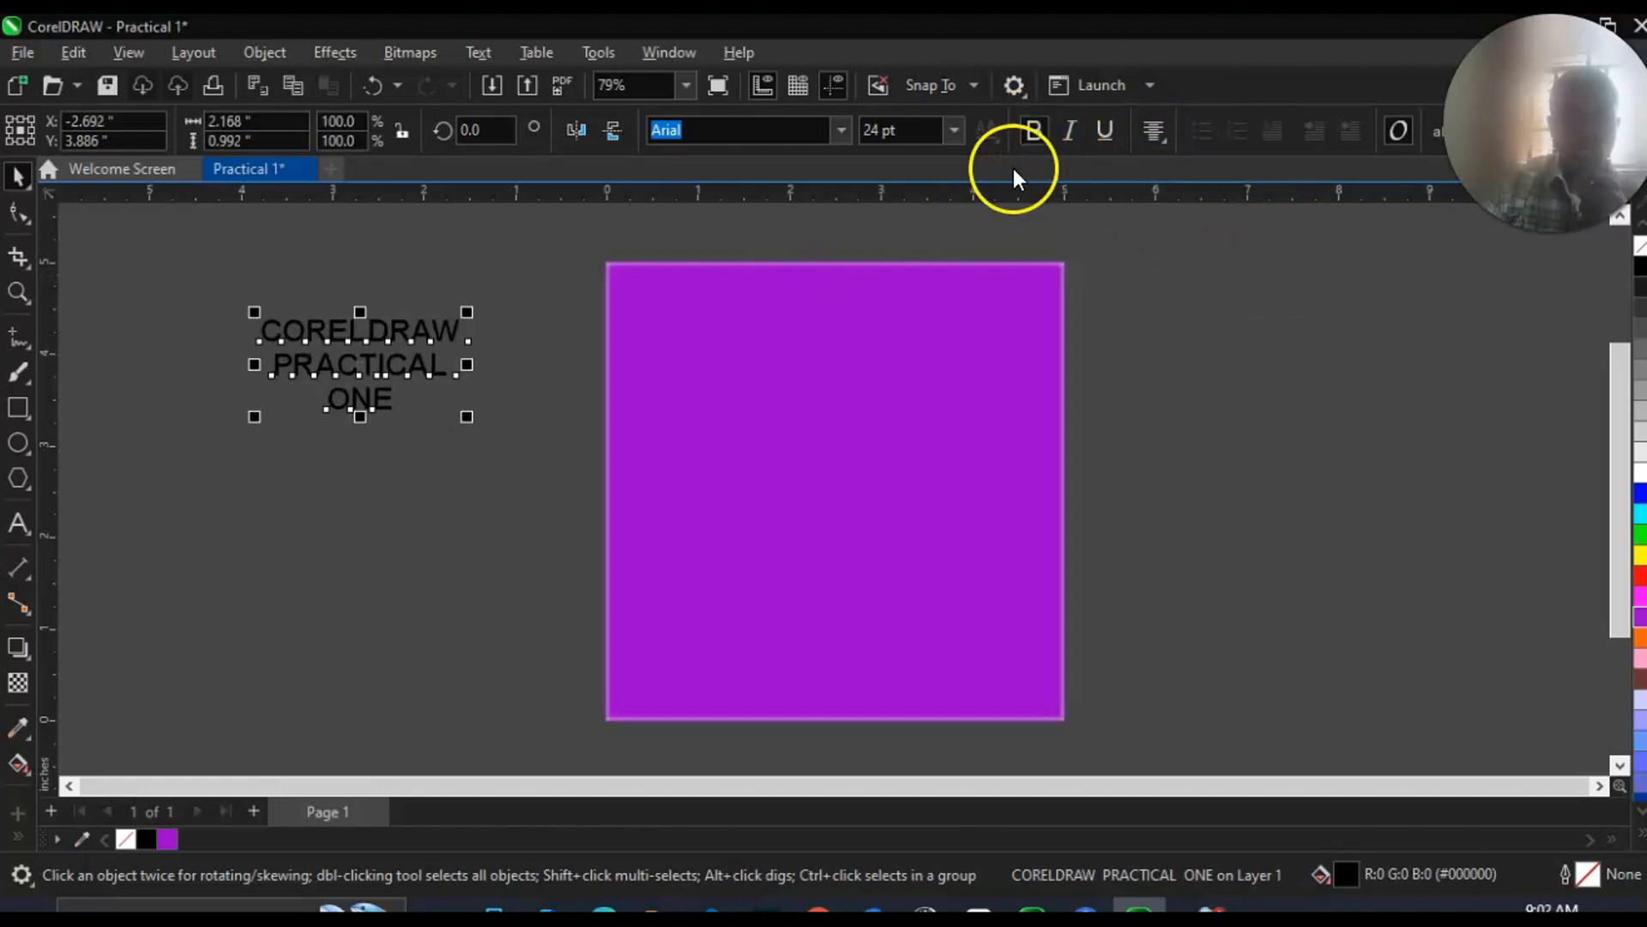
Move the text onto the upper half of the purple square, horizontally centered, and enlarge it to about 3.8 inches wide.
{"action": "left_click_drag", "start_coordinate": [357, 357], "coordinate": [845, 427]}
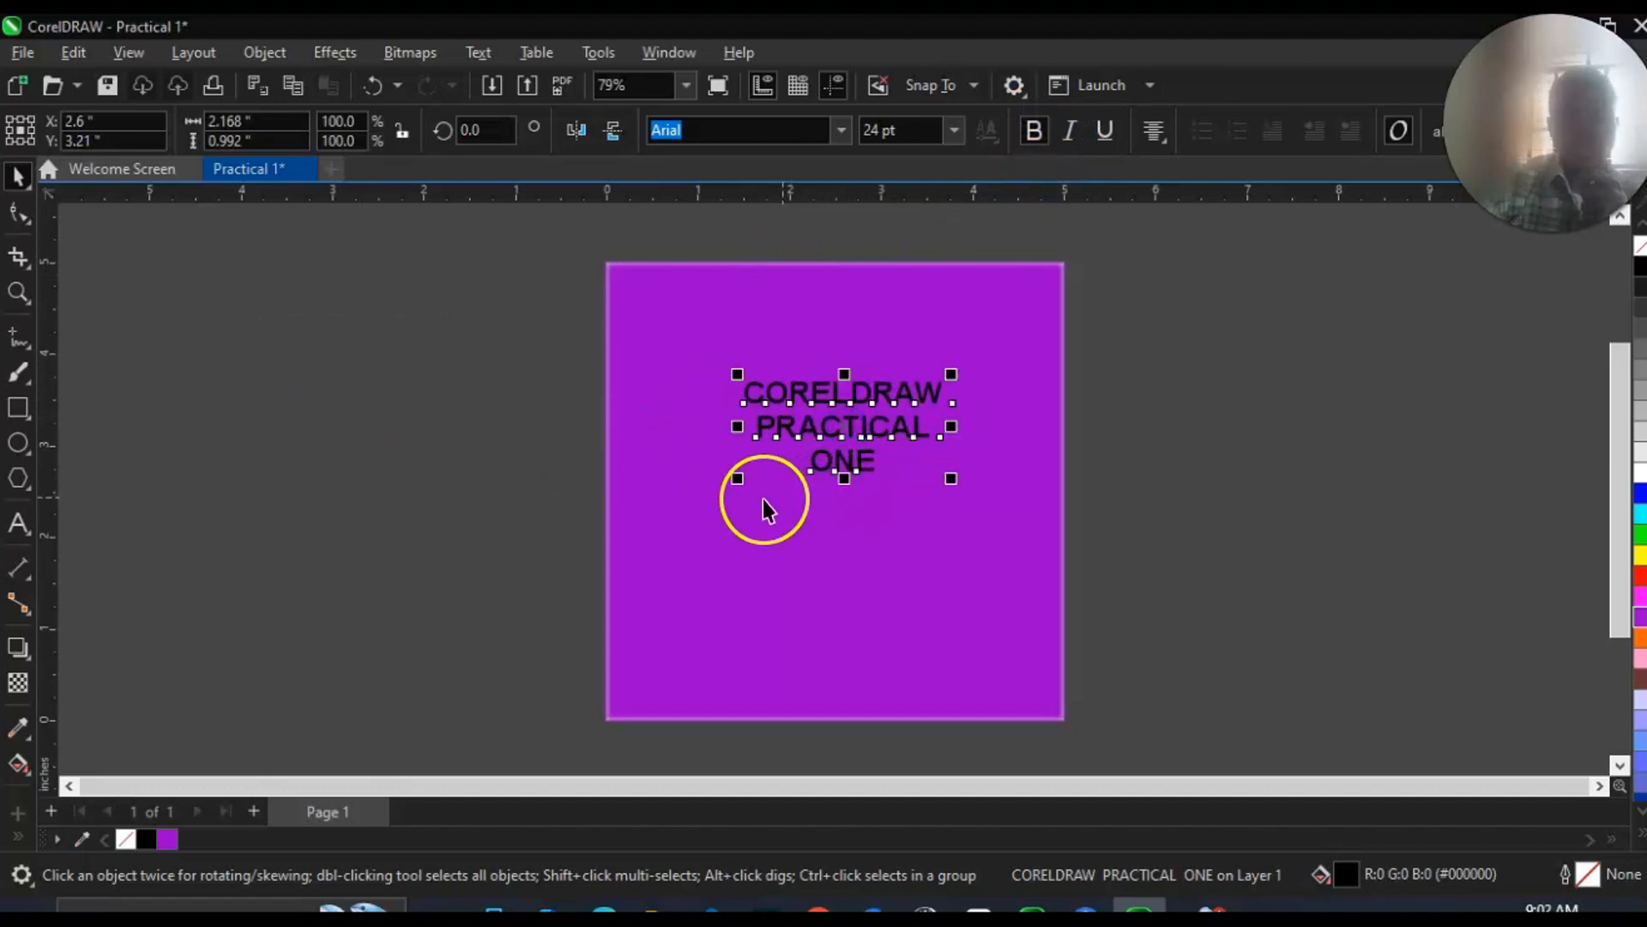
{"action": "left_click_drag", "start_coordinate": [738, 482], "coordinate": [669, 617]}
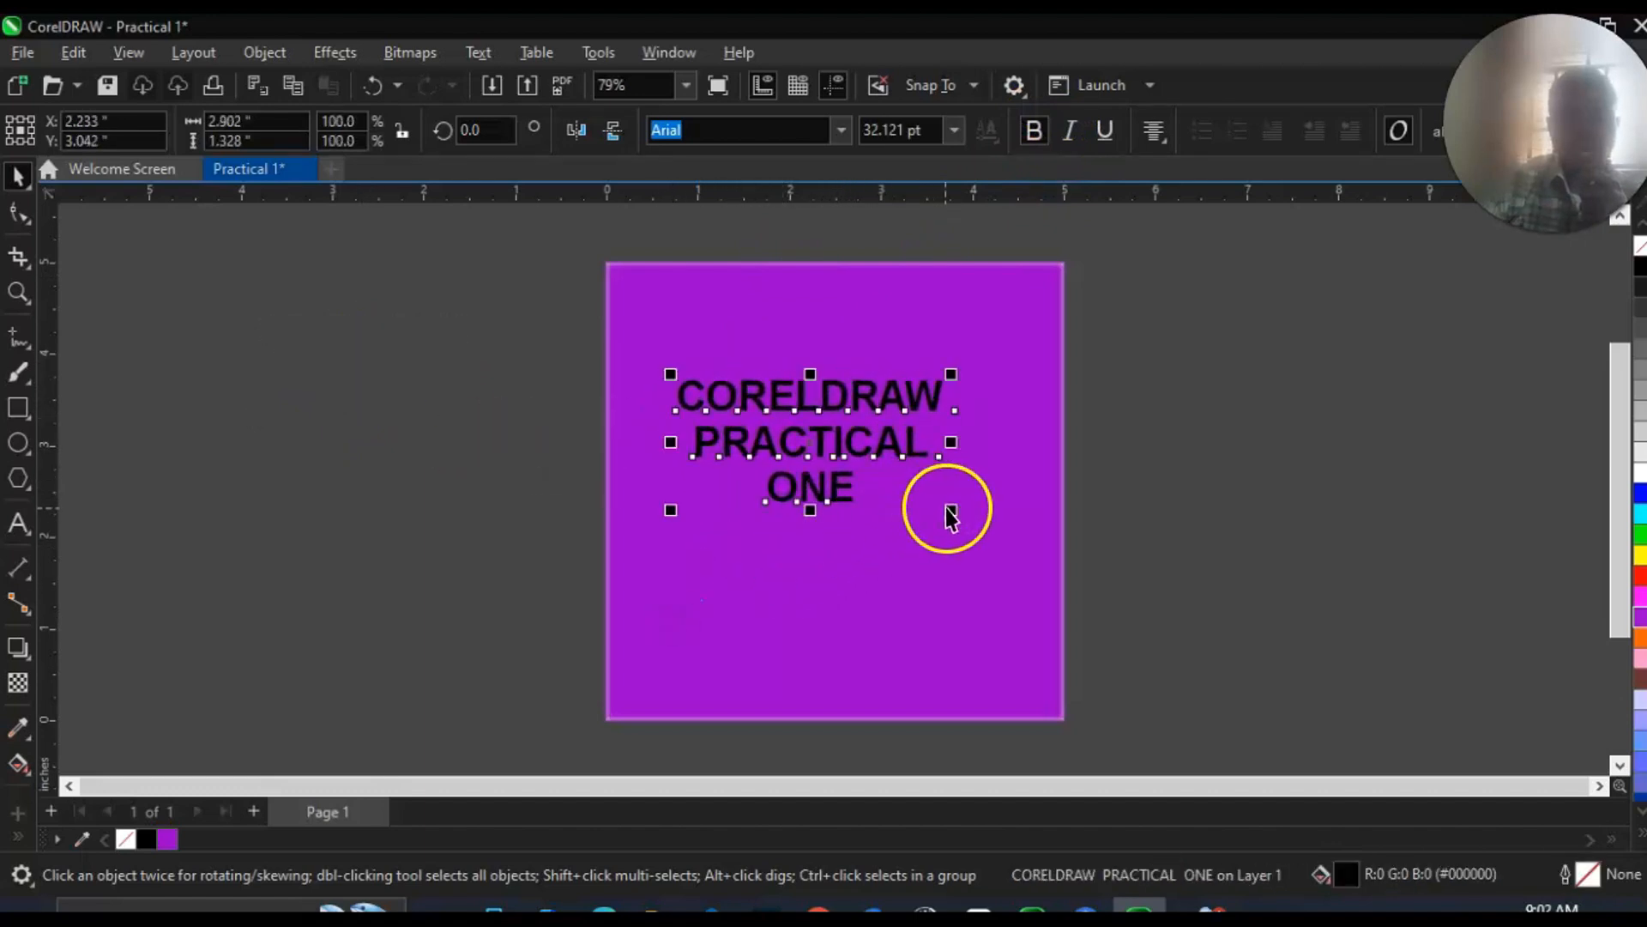
{"action": "left_click_drag", "start_coordinate": [949, 514], "coordinate": [1015, 607]}
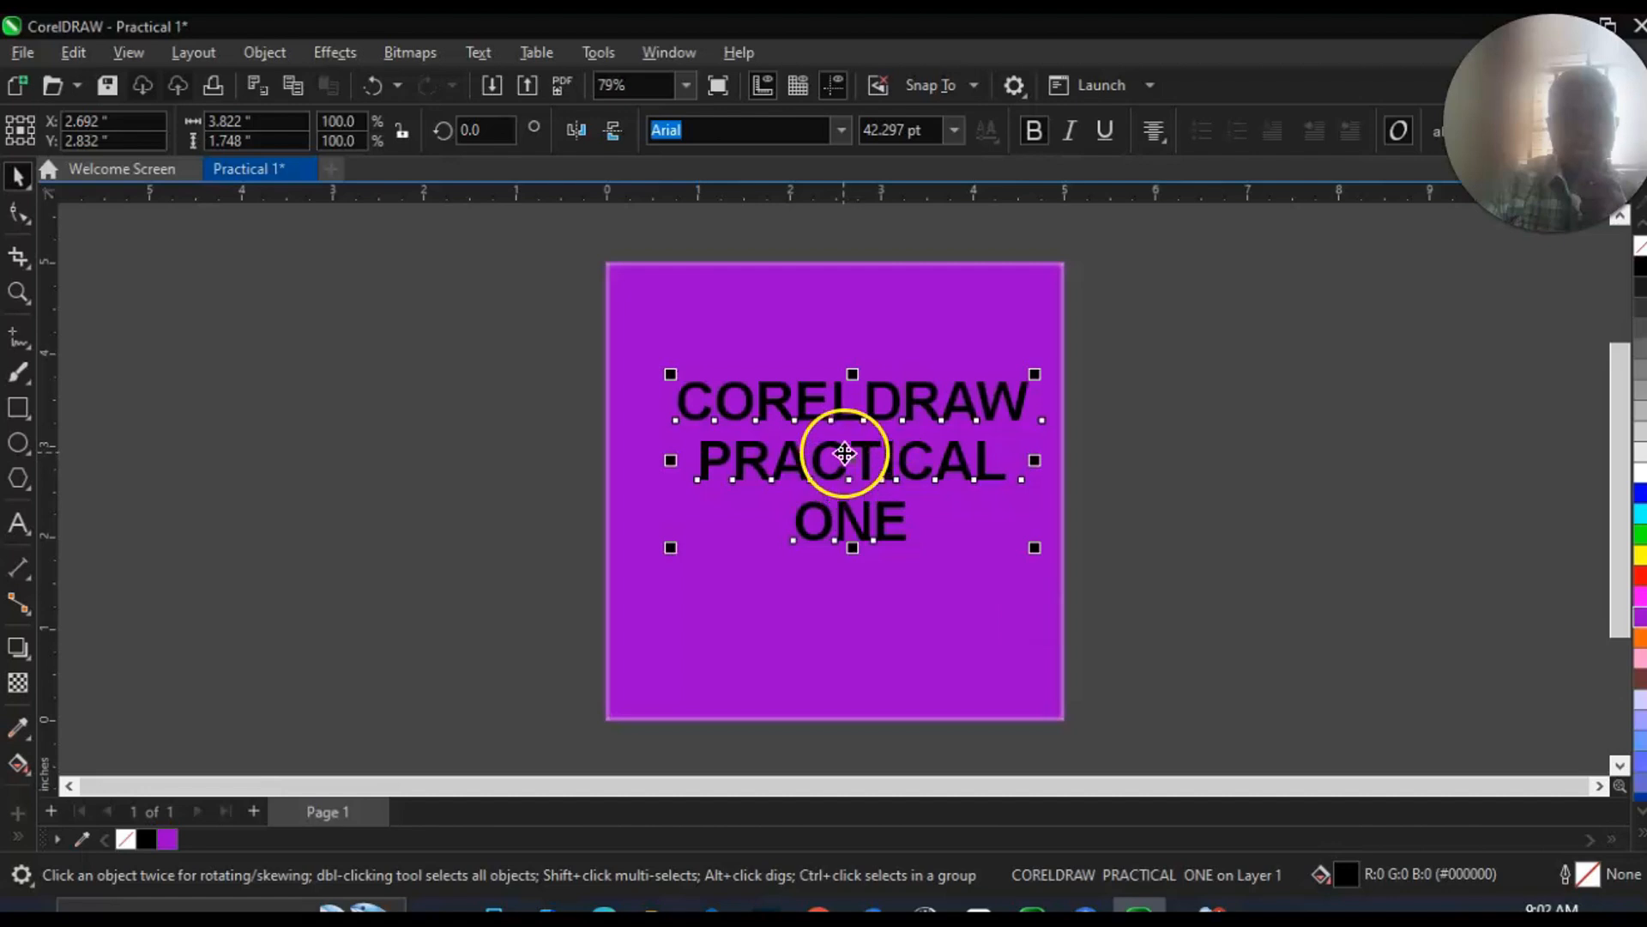
{"action": "left_click_drag", "start_coordinate": [842, 457], "coordinate": [828, 416]}
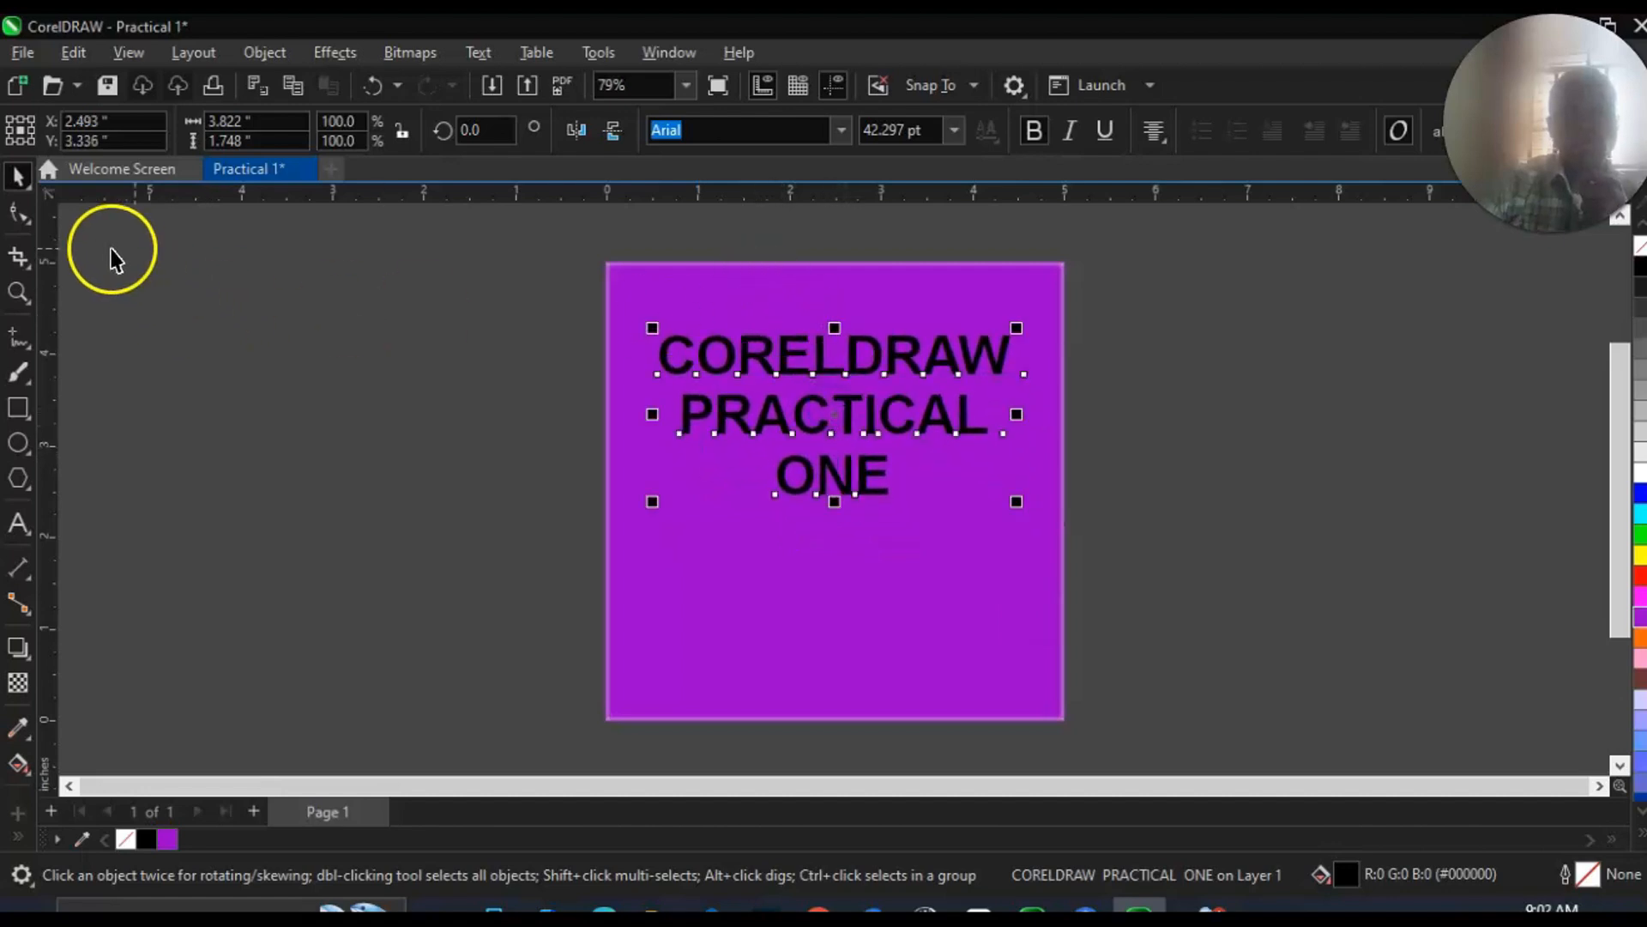
Widen the line spacing until the three-line text is about 3.3 inches tall and spreads down the purple square, nudging it into place.
{"action": "left_click", "coordinate": [21, 214]}
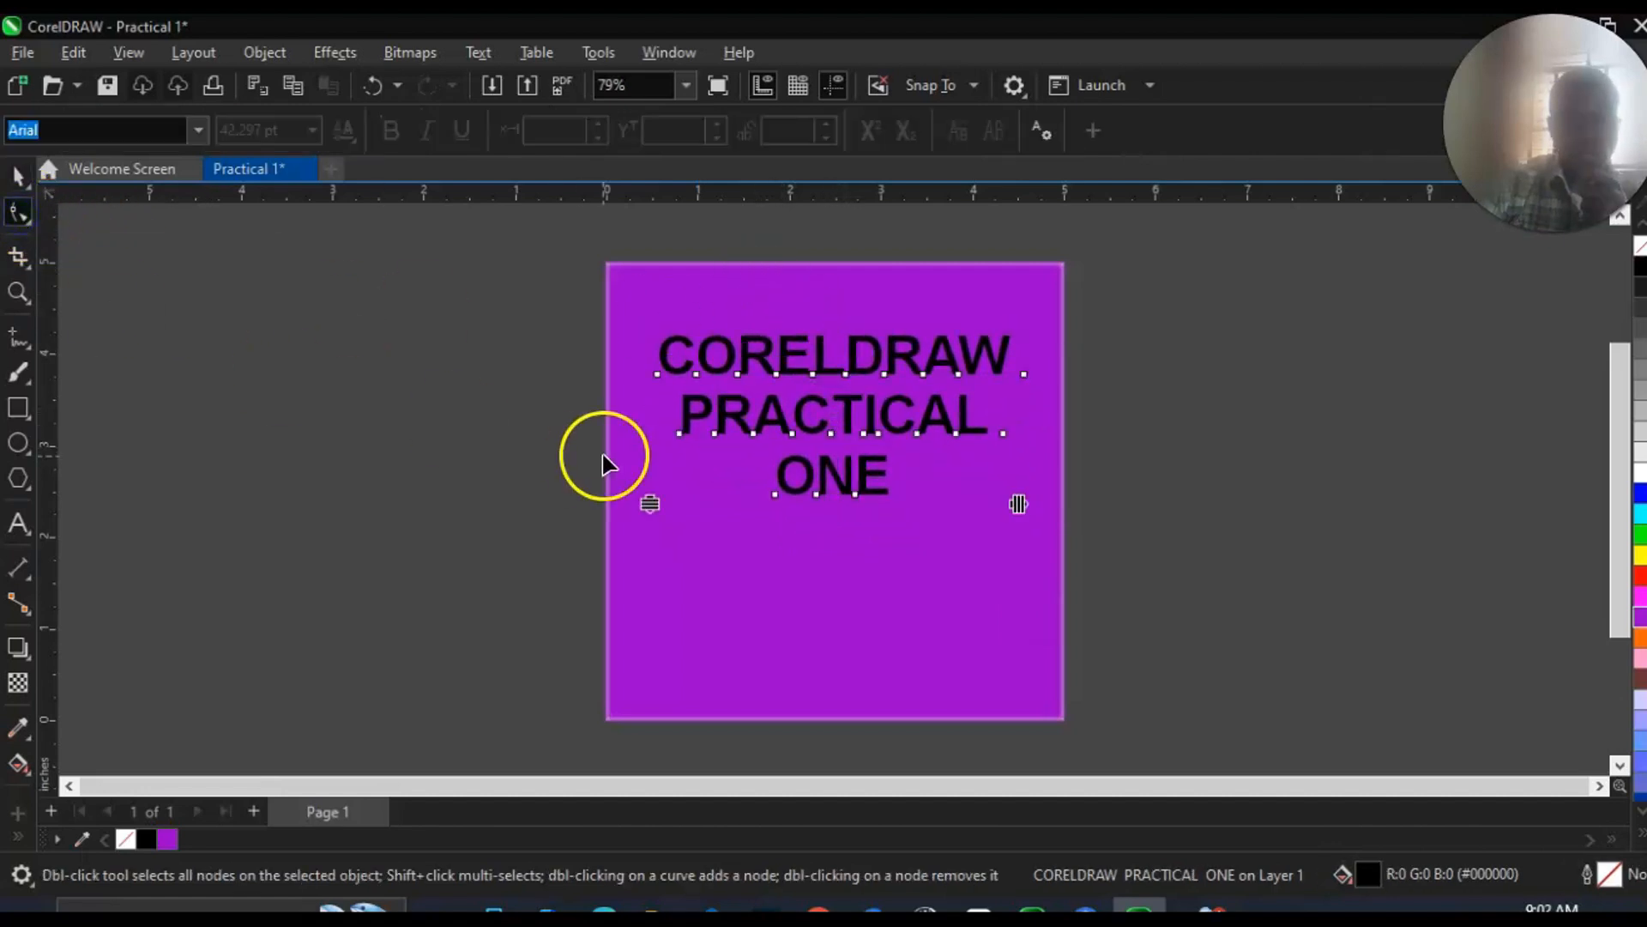
{"action": "left_click_drag", "start_coordinate": [650, 500], "coordinate": [661, 688]}
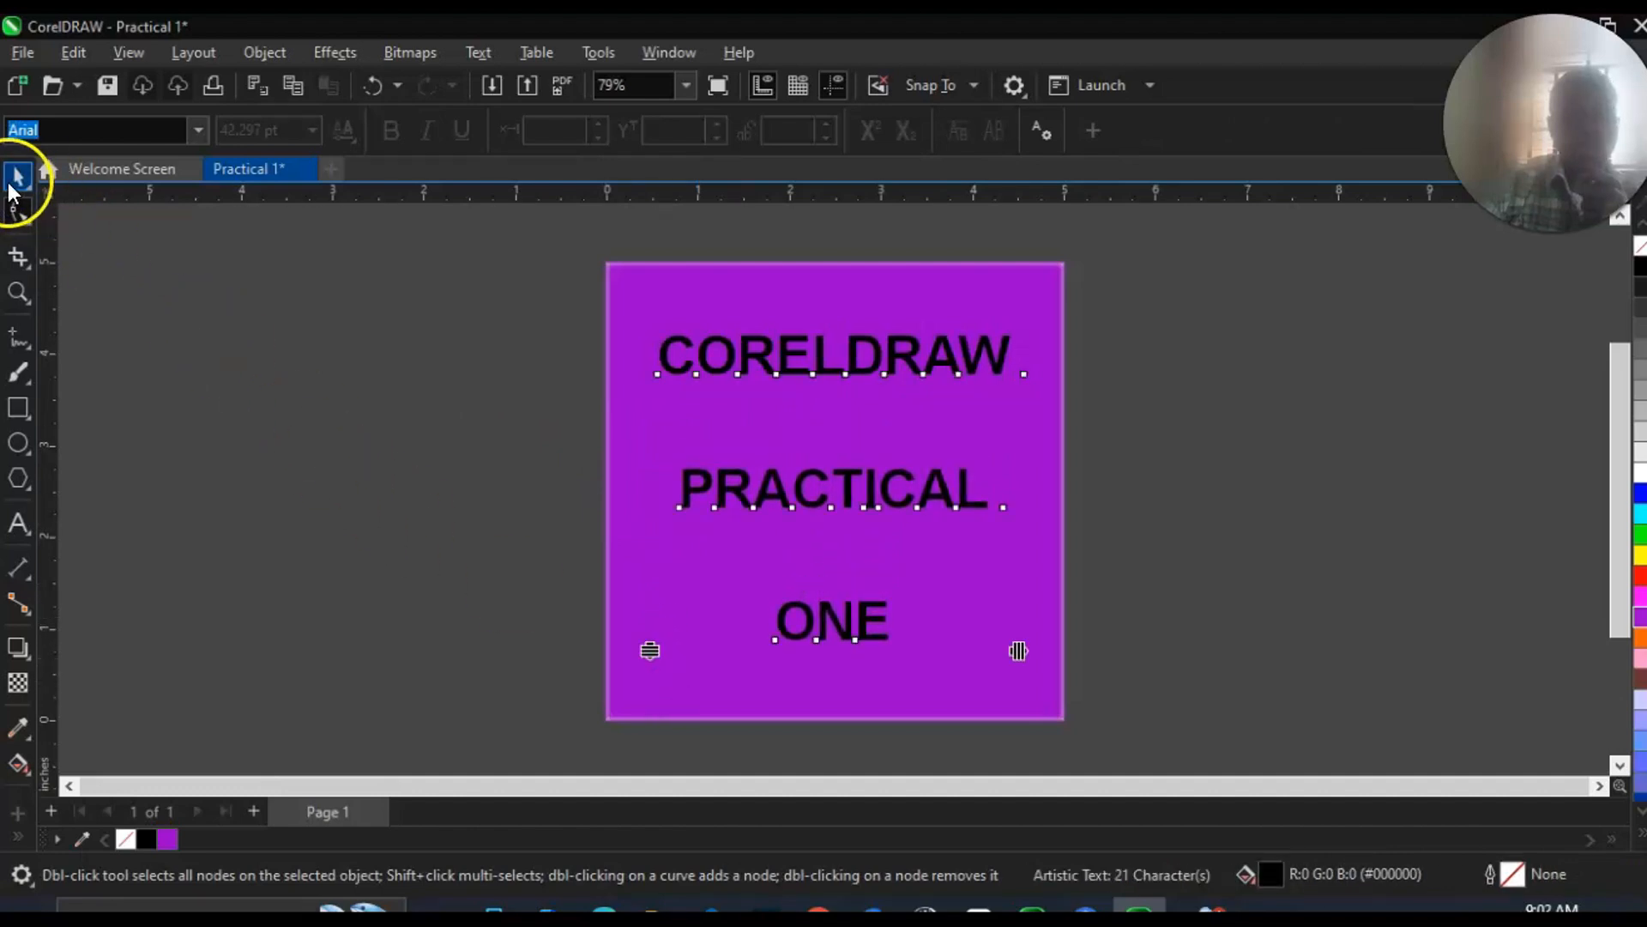
{"action": "left_click", "coordinate": [18, 178]}
{"action": "mouse_move", "coordinate": [783, 357]}
{"action": "left_mouse_down"}
{"action": "mouse_move", "coordinate": [790, 338]}
{"action": "mouse_move", "coordinate": [783, 352]}
{"action": "left_mouse_up"}
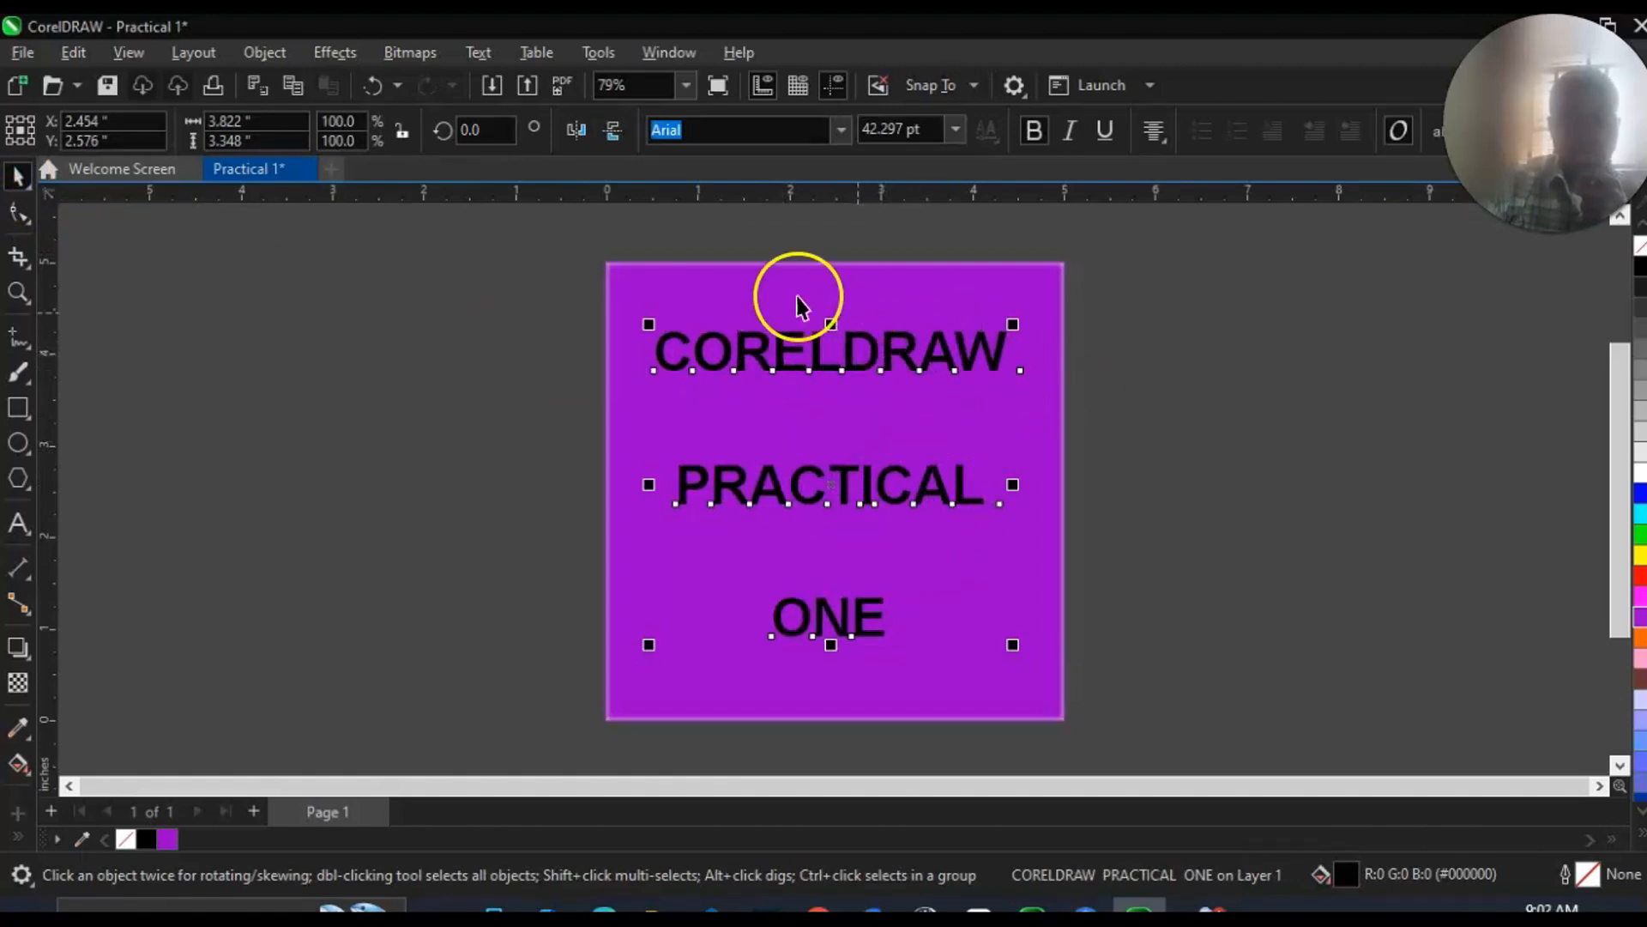
Break the three-line text apart into separate CORELDRAW, PRACTICAL and ONE objects and check that each can be selected alone.
{"action": "left_click", "coordinate": [738, 361]}
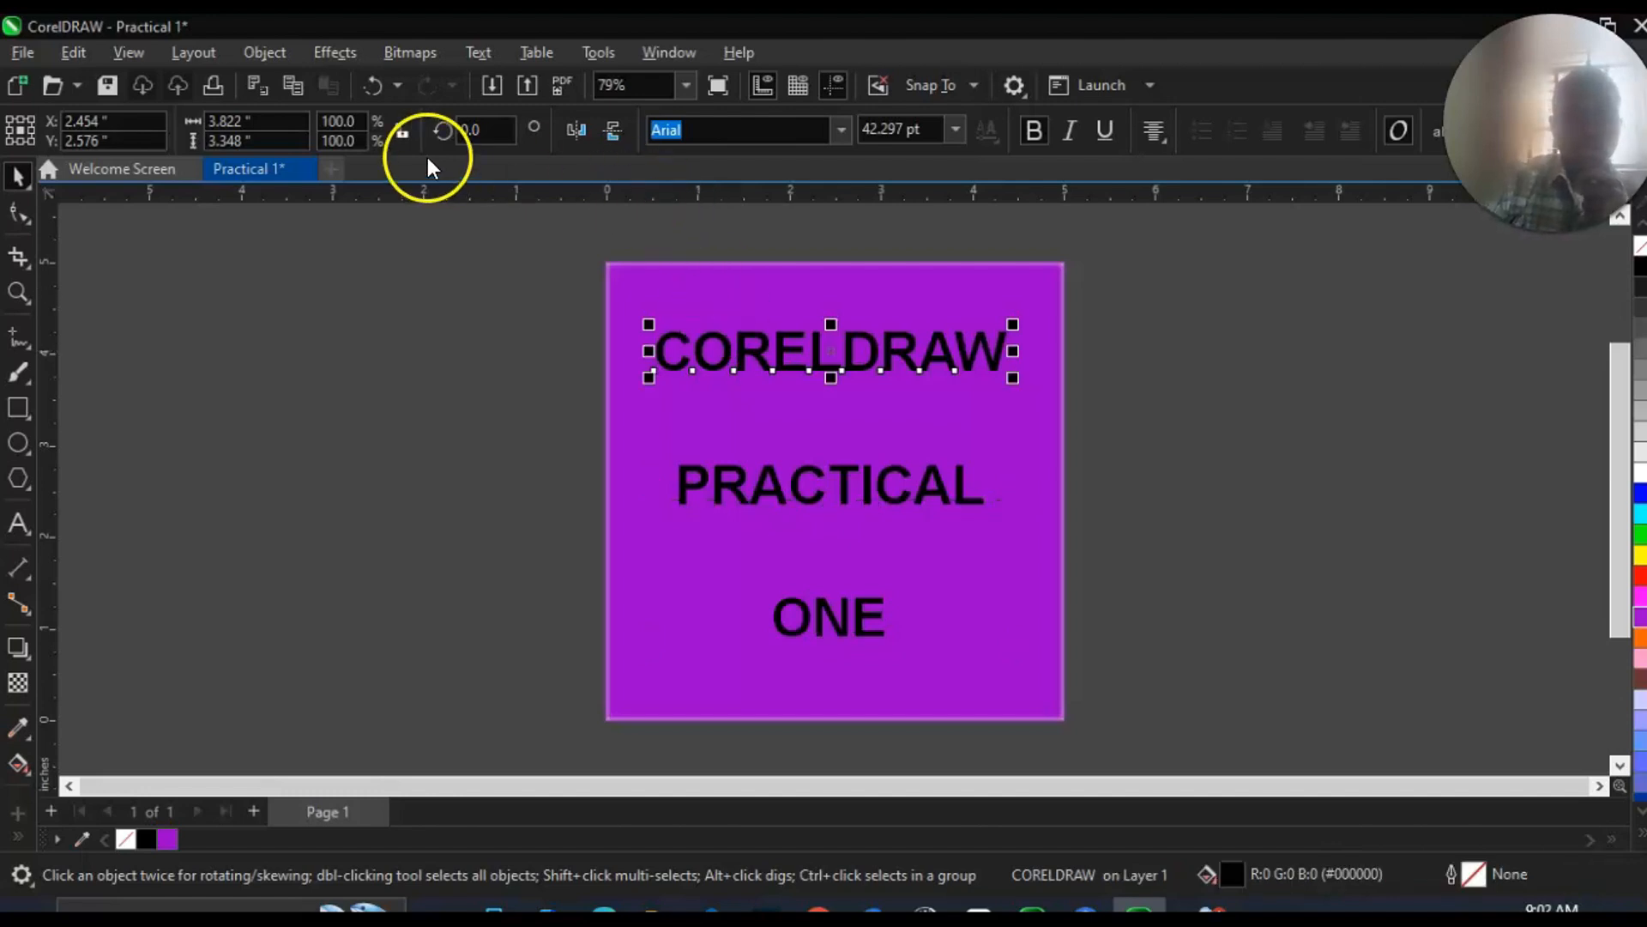
{"action": "left_click", "coordinate": [275, 54]}
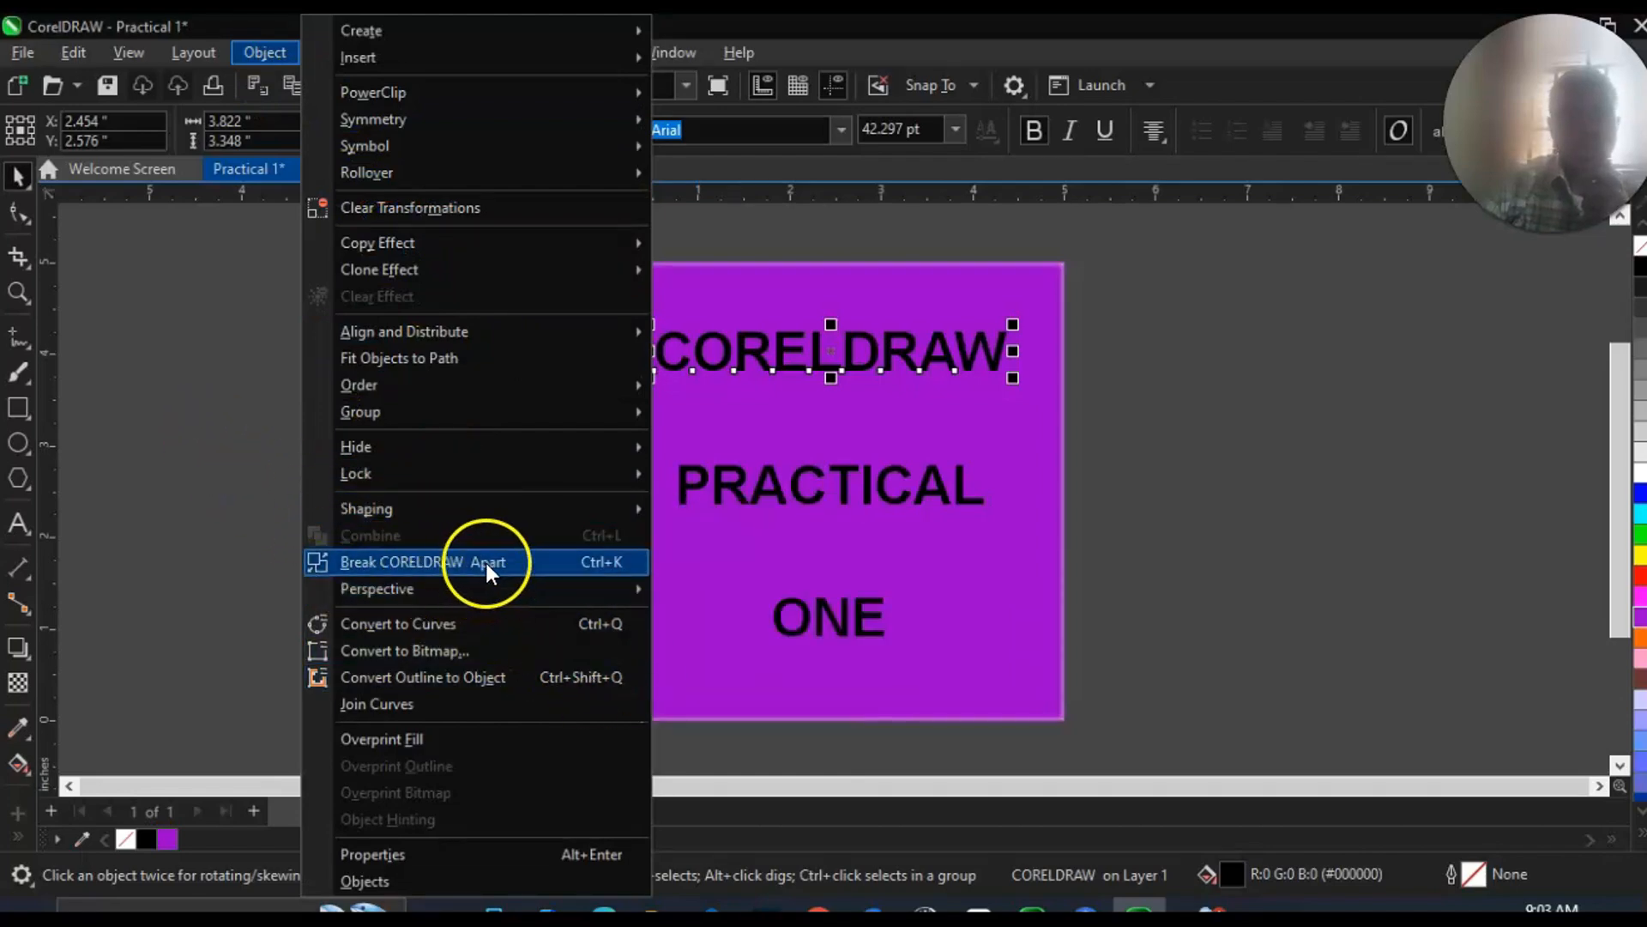
{"action": "left_click", "coordinate": [239, 466]}
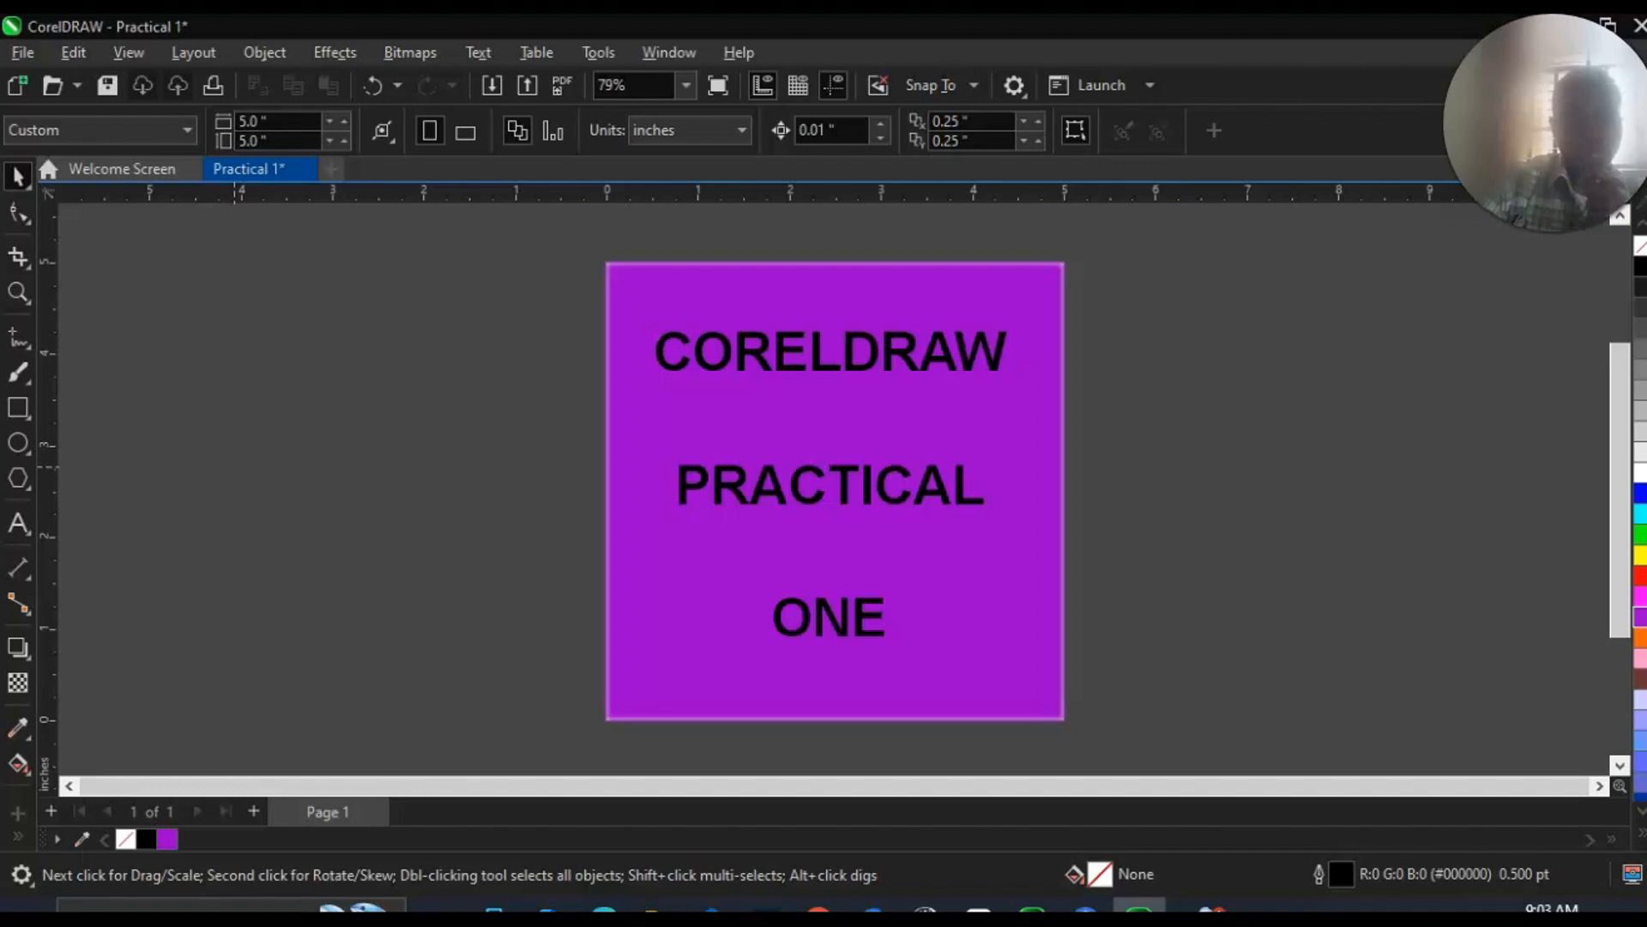
{"action": "left_click", "coordinate": [752, 352]}
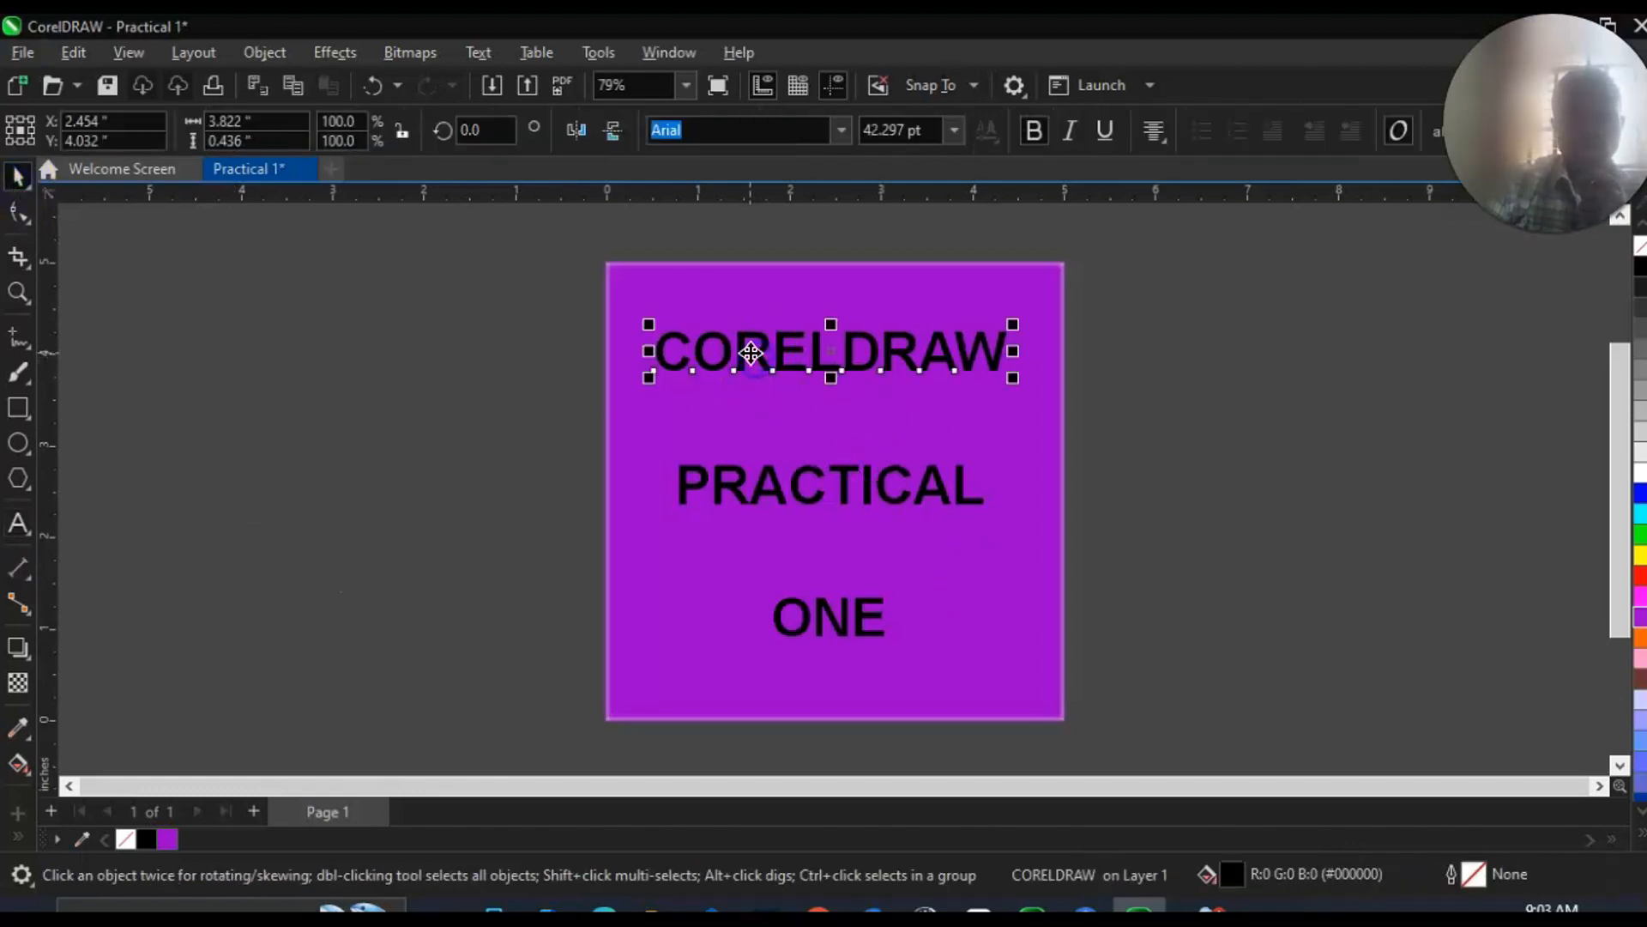
{"action": "left_click", "coordinate": [764, 497]}
{"action": "left_click", "coordinate": [815, 622]}
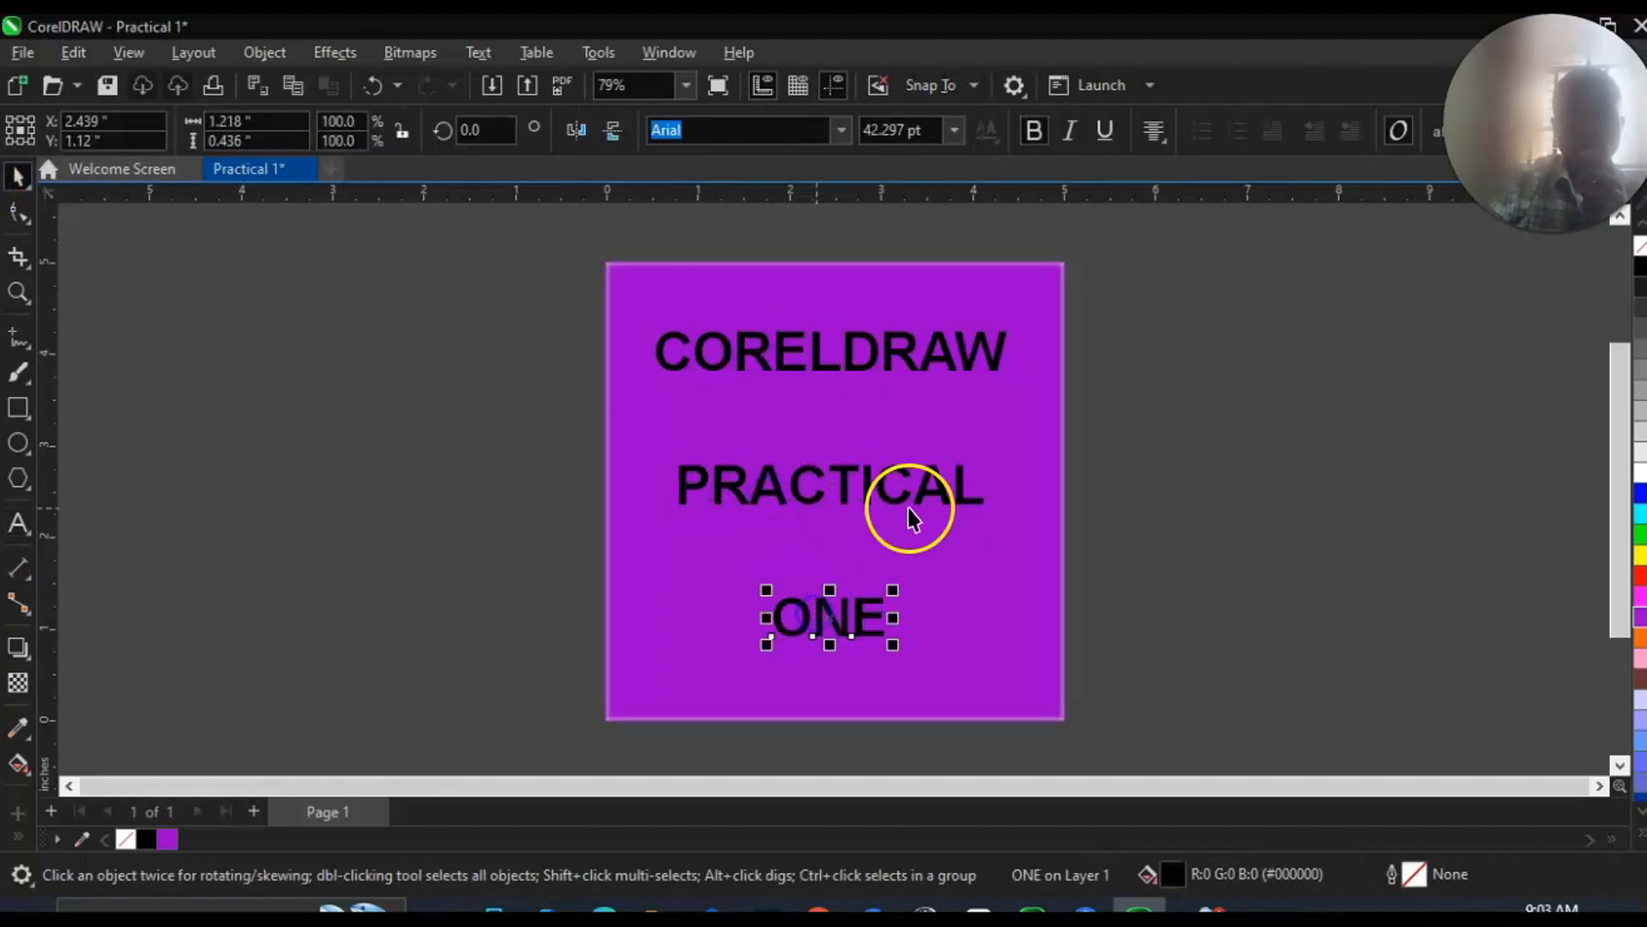
Set the word CORELDRAW in the Impact font and enlarge it to about 3.8 inches wide.
{"action": "left_click", "coordinate": [860, 348]}
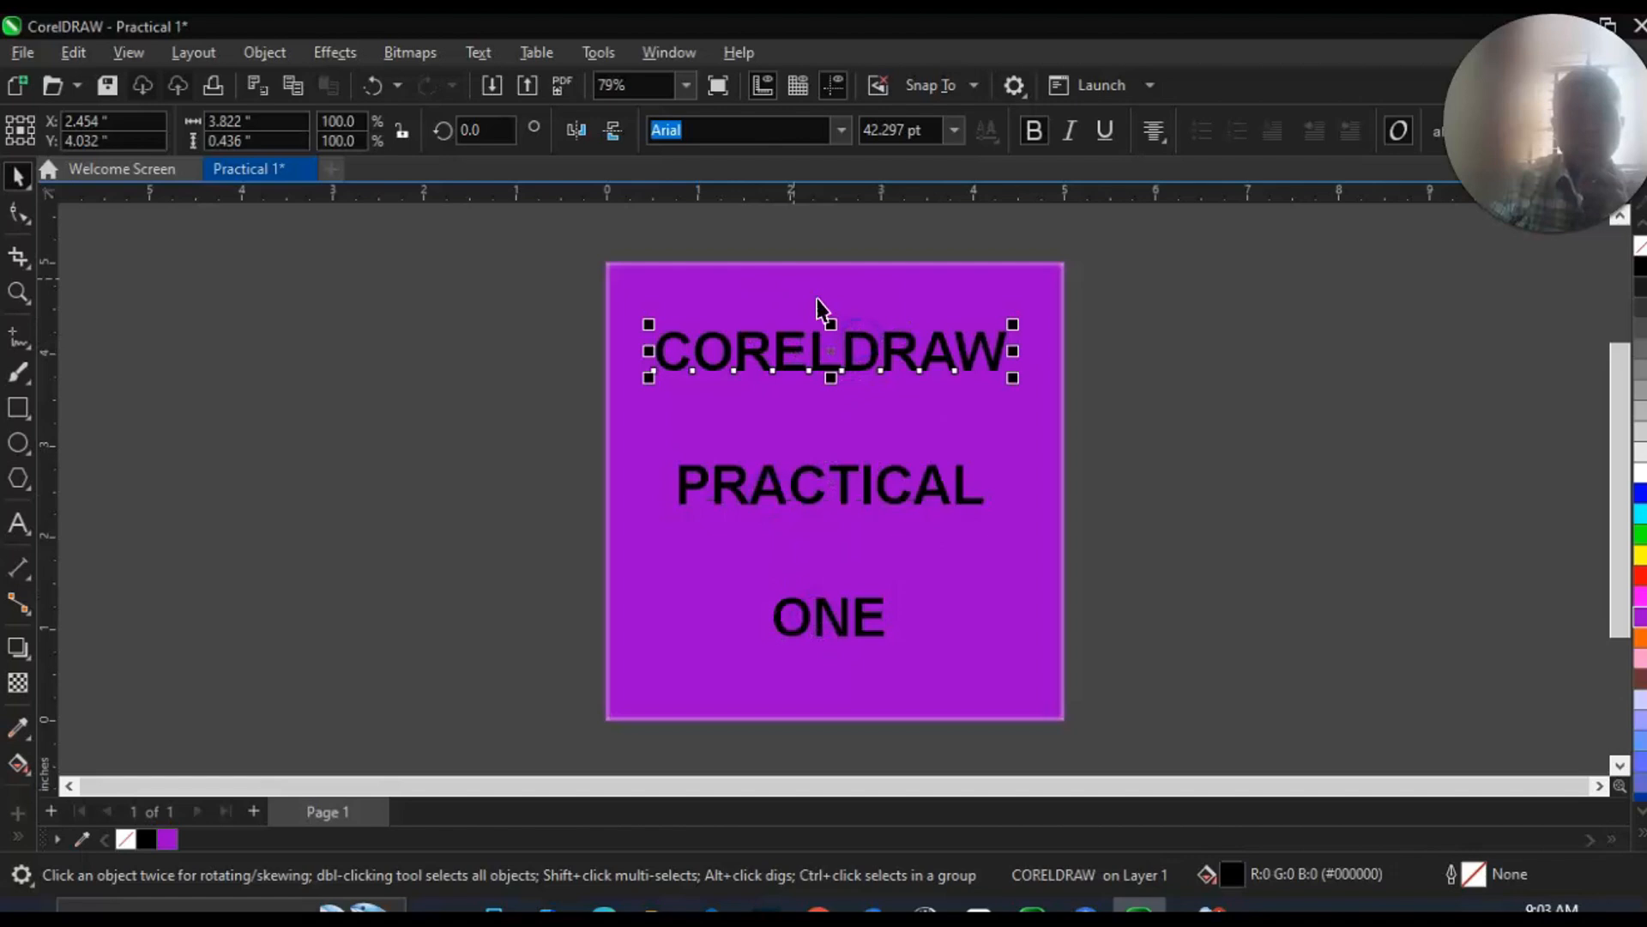
{"action": "left_click", "coordinate": [839, 129]}
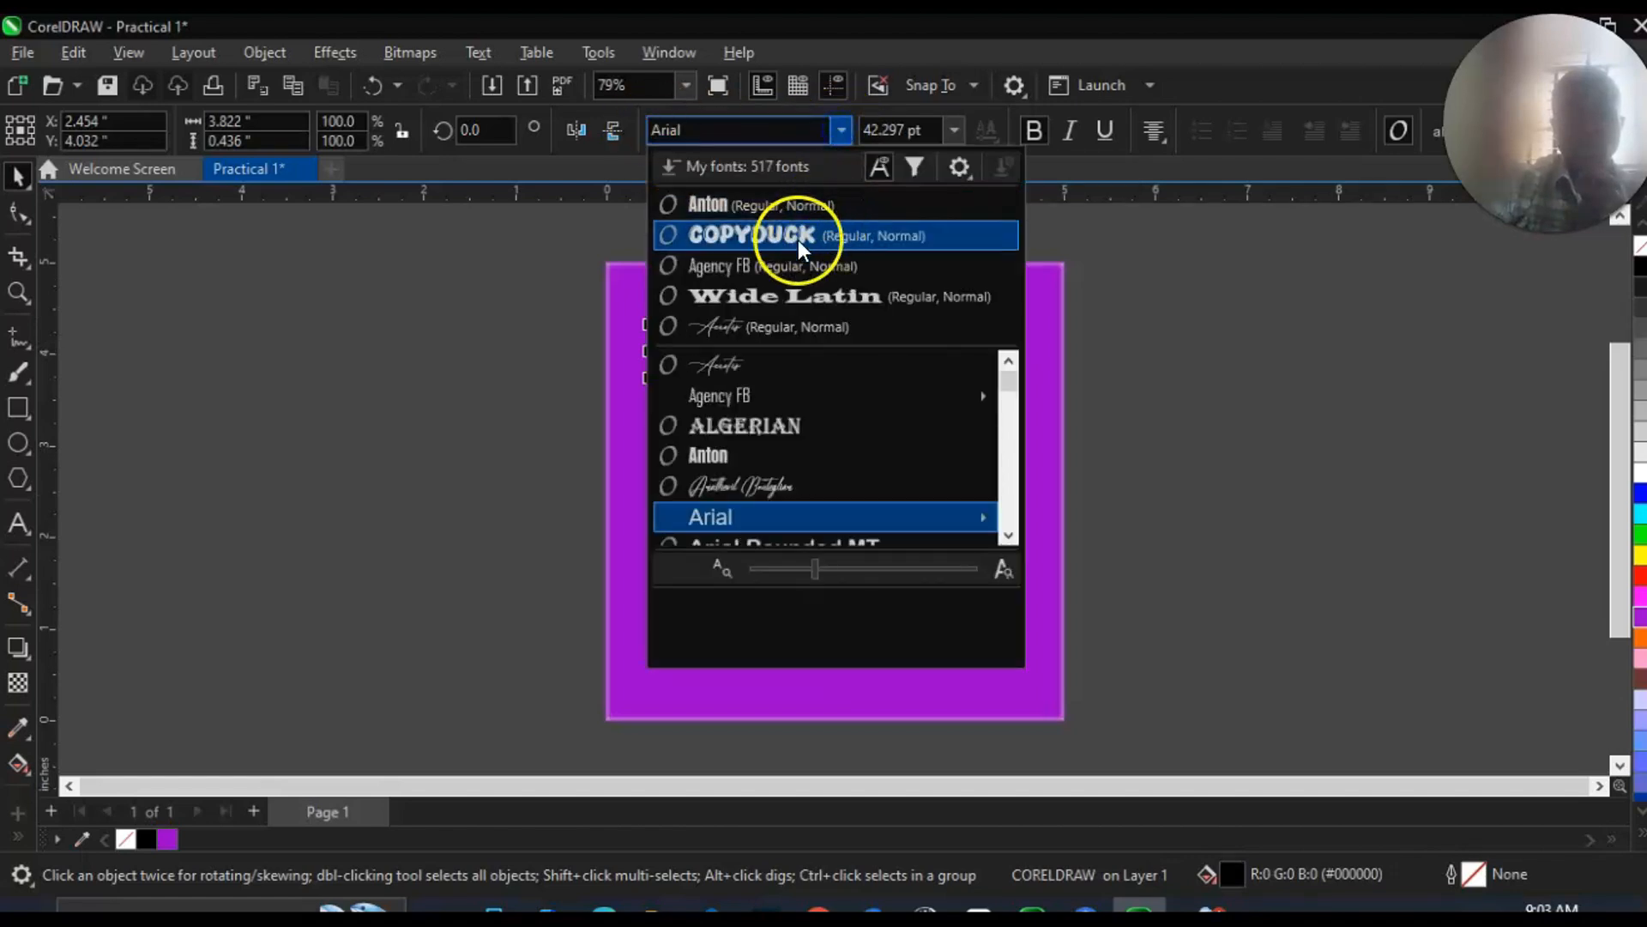
{"action": "key", "text": "i"}
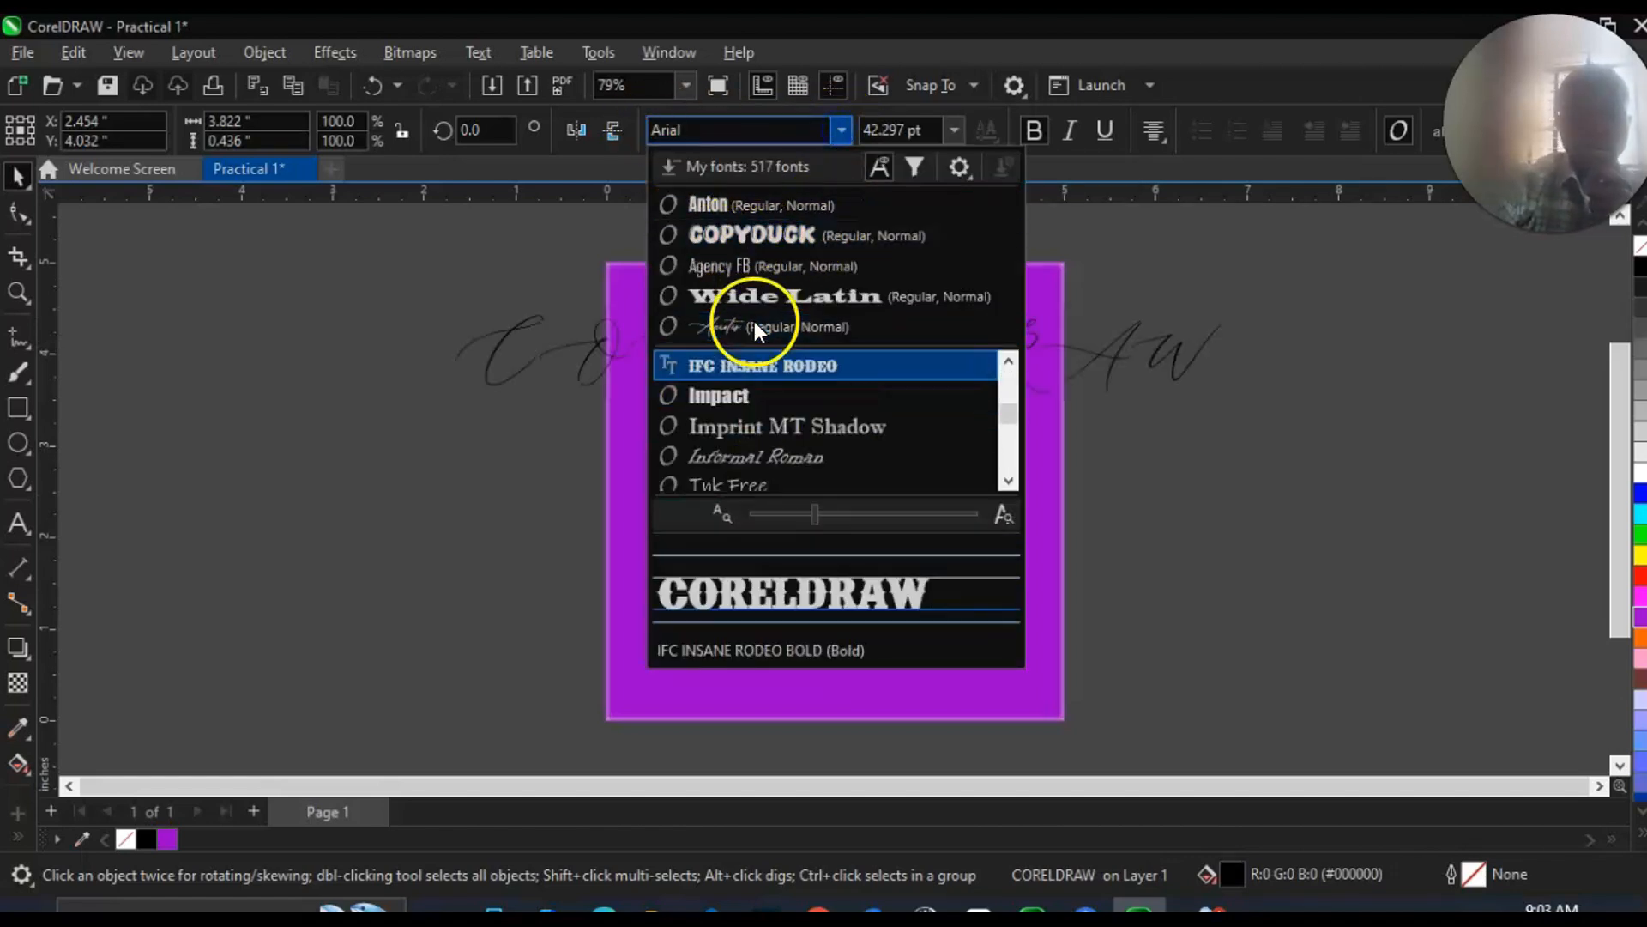
{"action": "key", "text": "Down"}
{"action": "left_click", "coordinate": [729, 129]}
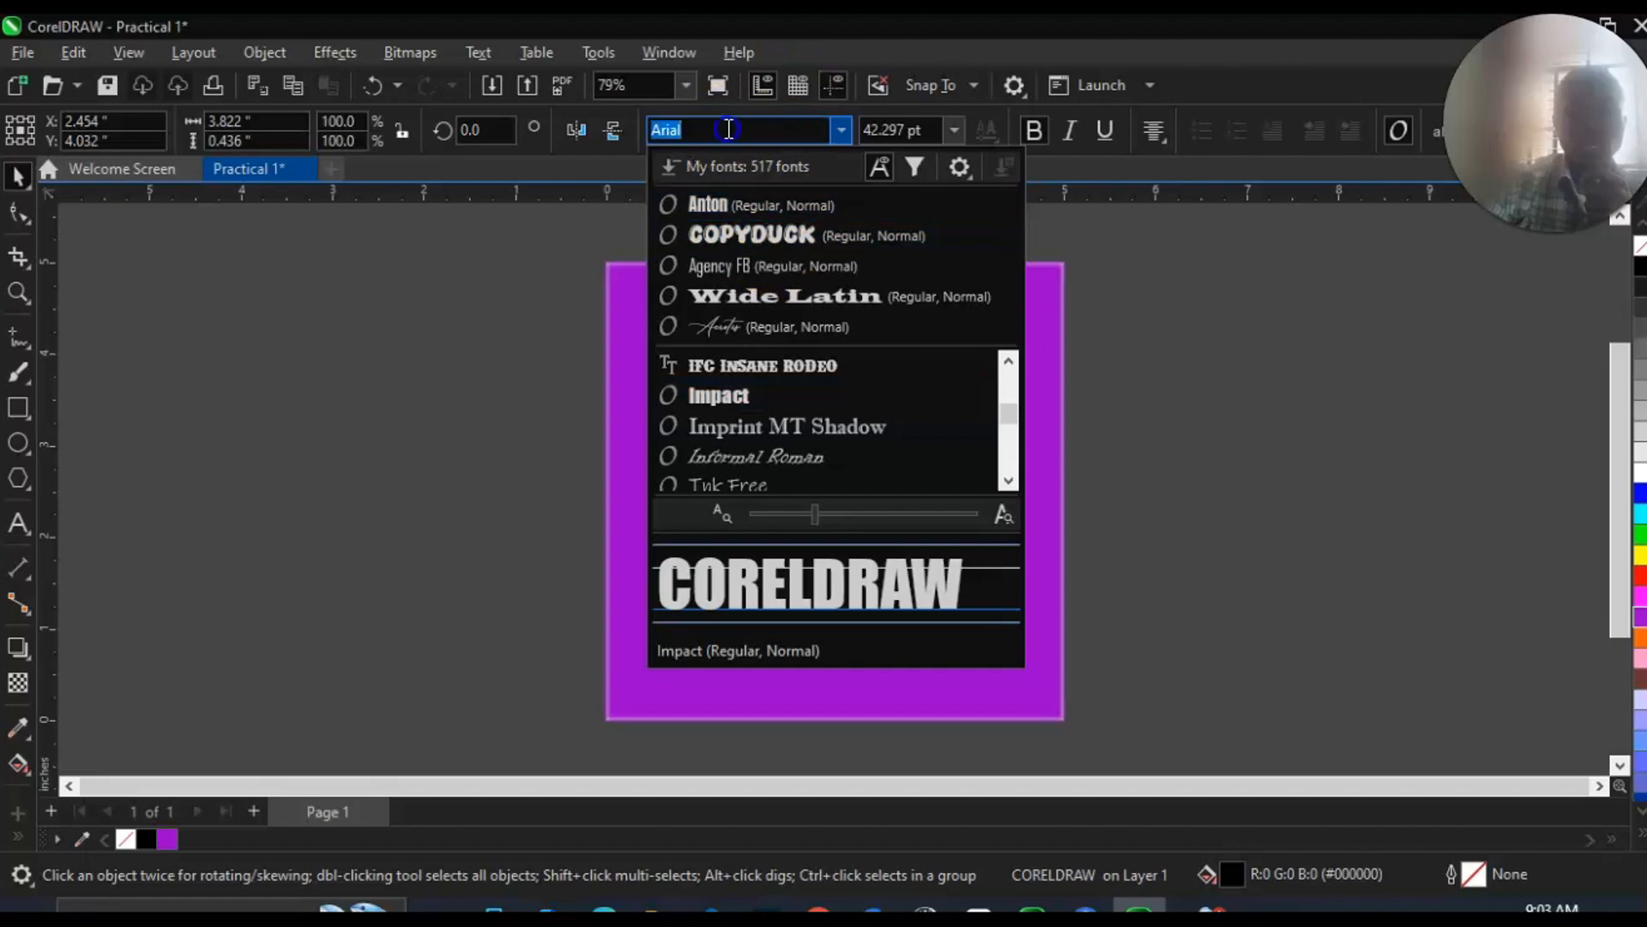
{"action": "type", "text": "IMP"}
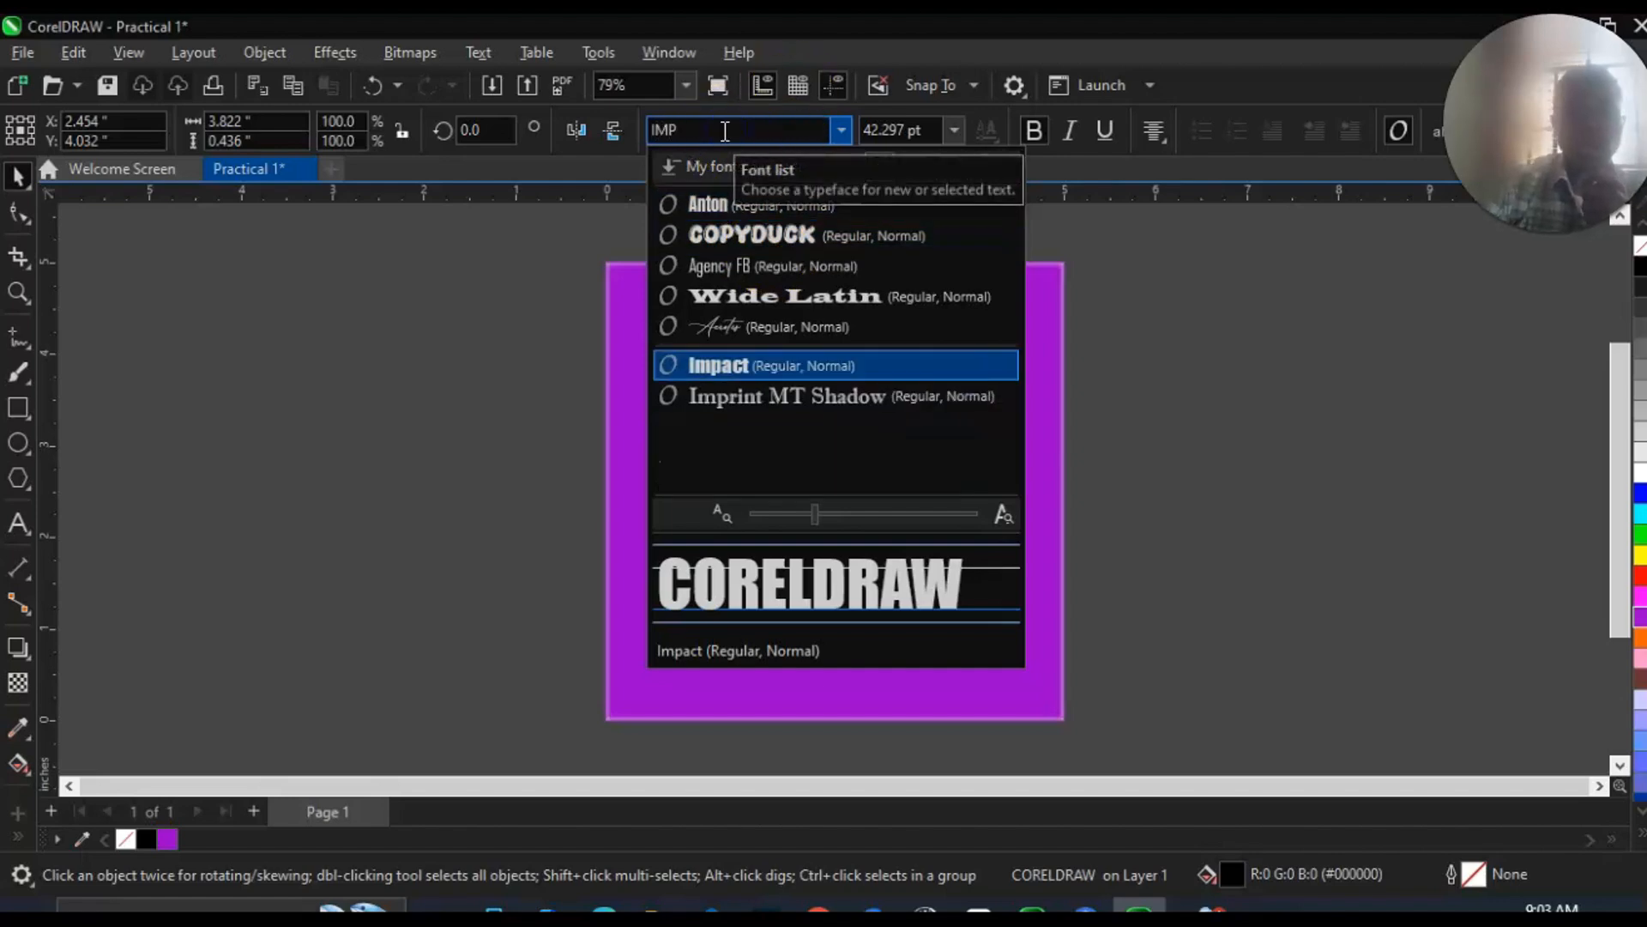
{"action": "left_click", "coordinate": [717, 369]}
{"action": "left_click", "coordinate": [716, 371]}
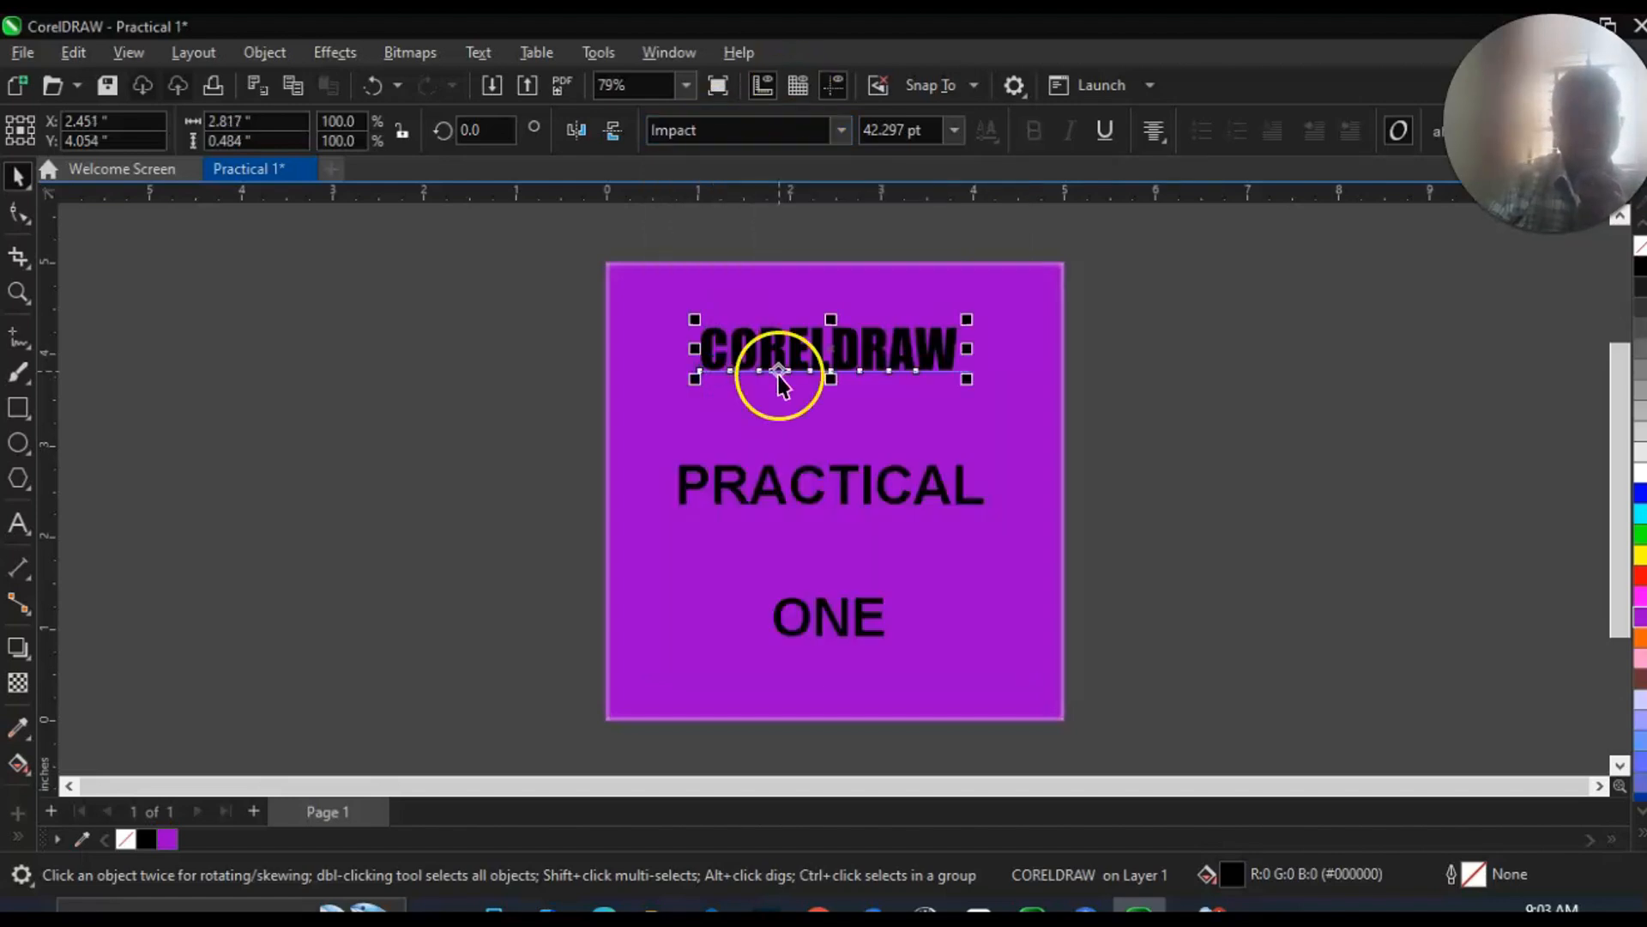
{"action": "left_click_drag", "start_coordinate": [695, 320], "coordinate": [647, 268]}
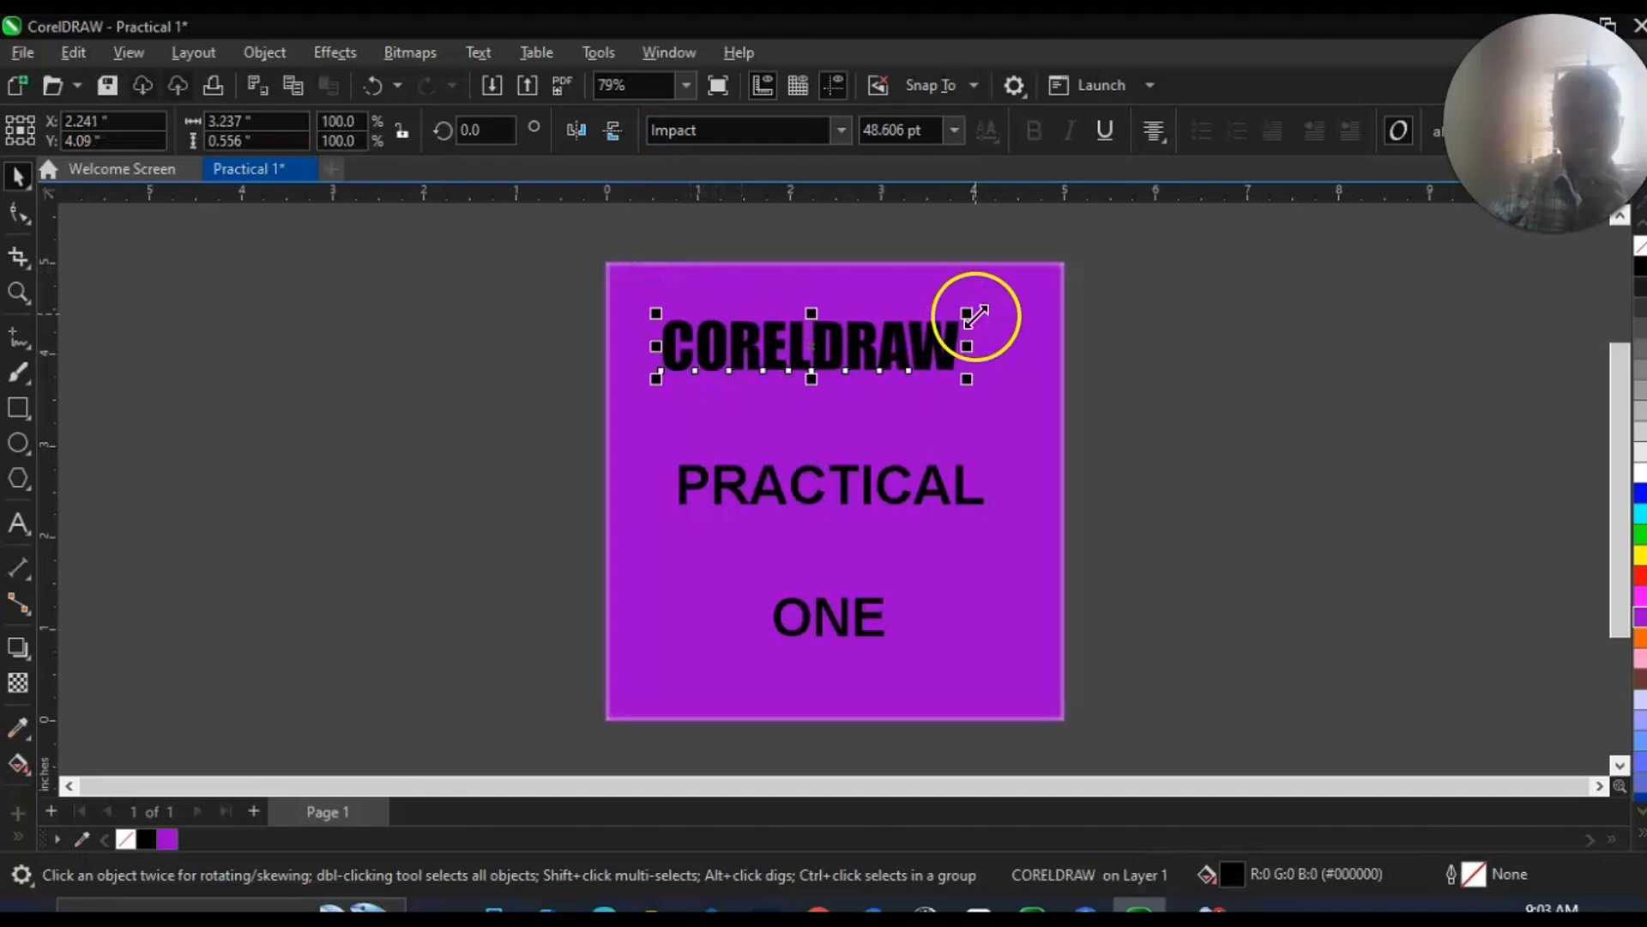
{"action": "left_click_drag", "start_coordinate": [966, 314], "coordinate": [1017, 303]}
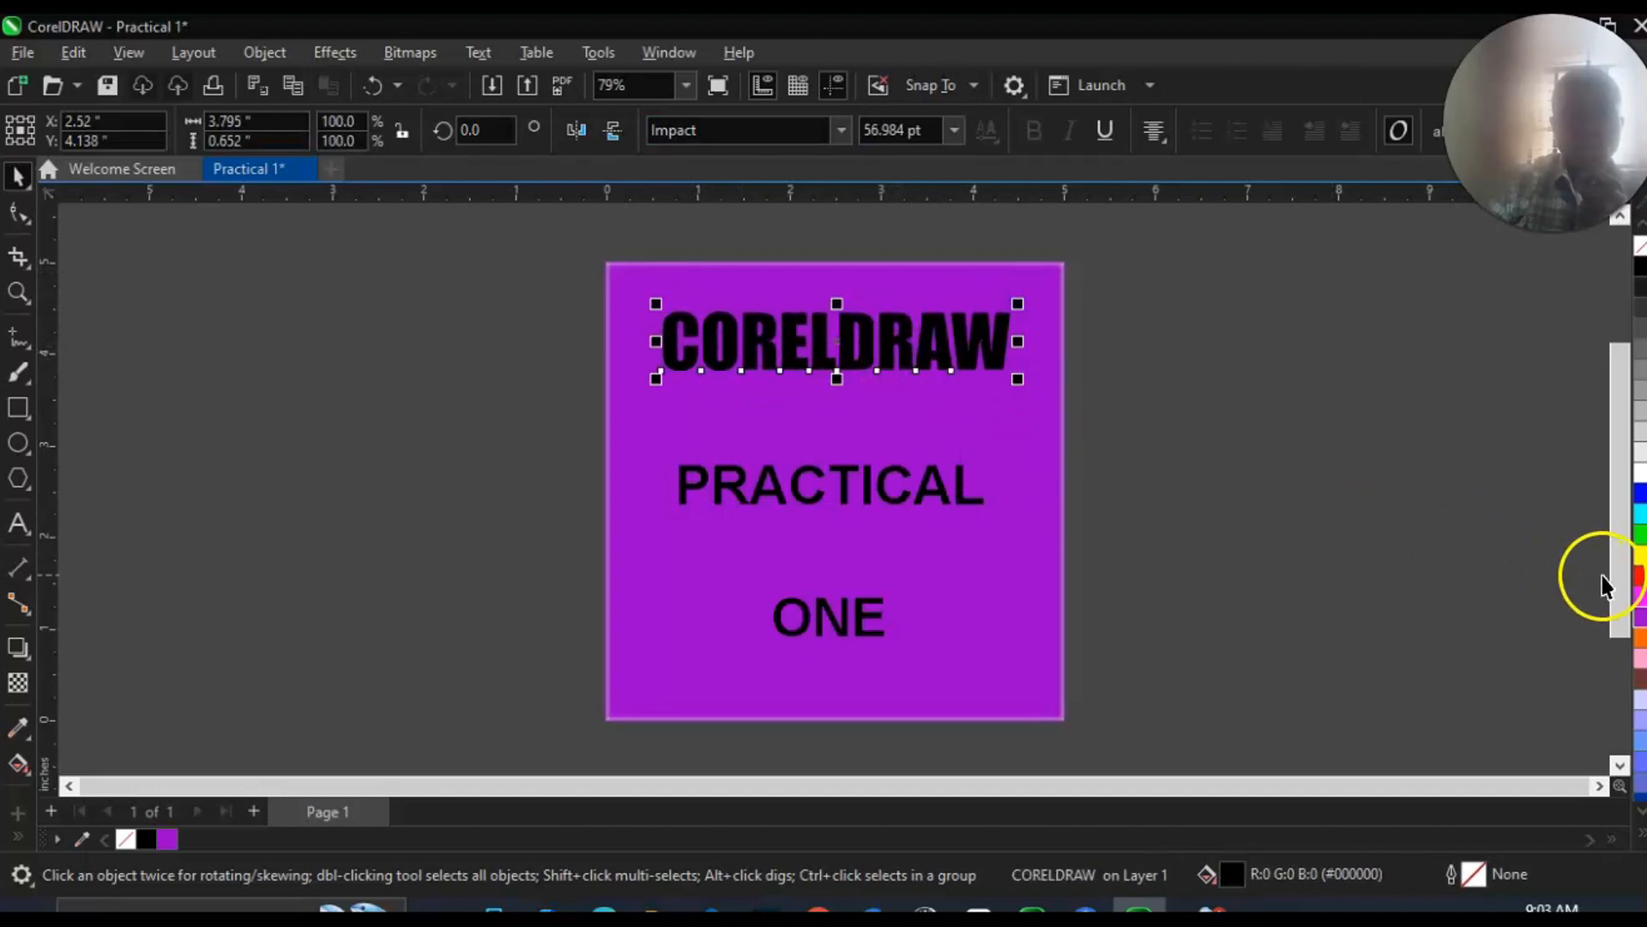
Give the word CORELDRAW a white fill and a thick black outline.
{"action": "left_click", "coordinate": [1640, 577]}
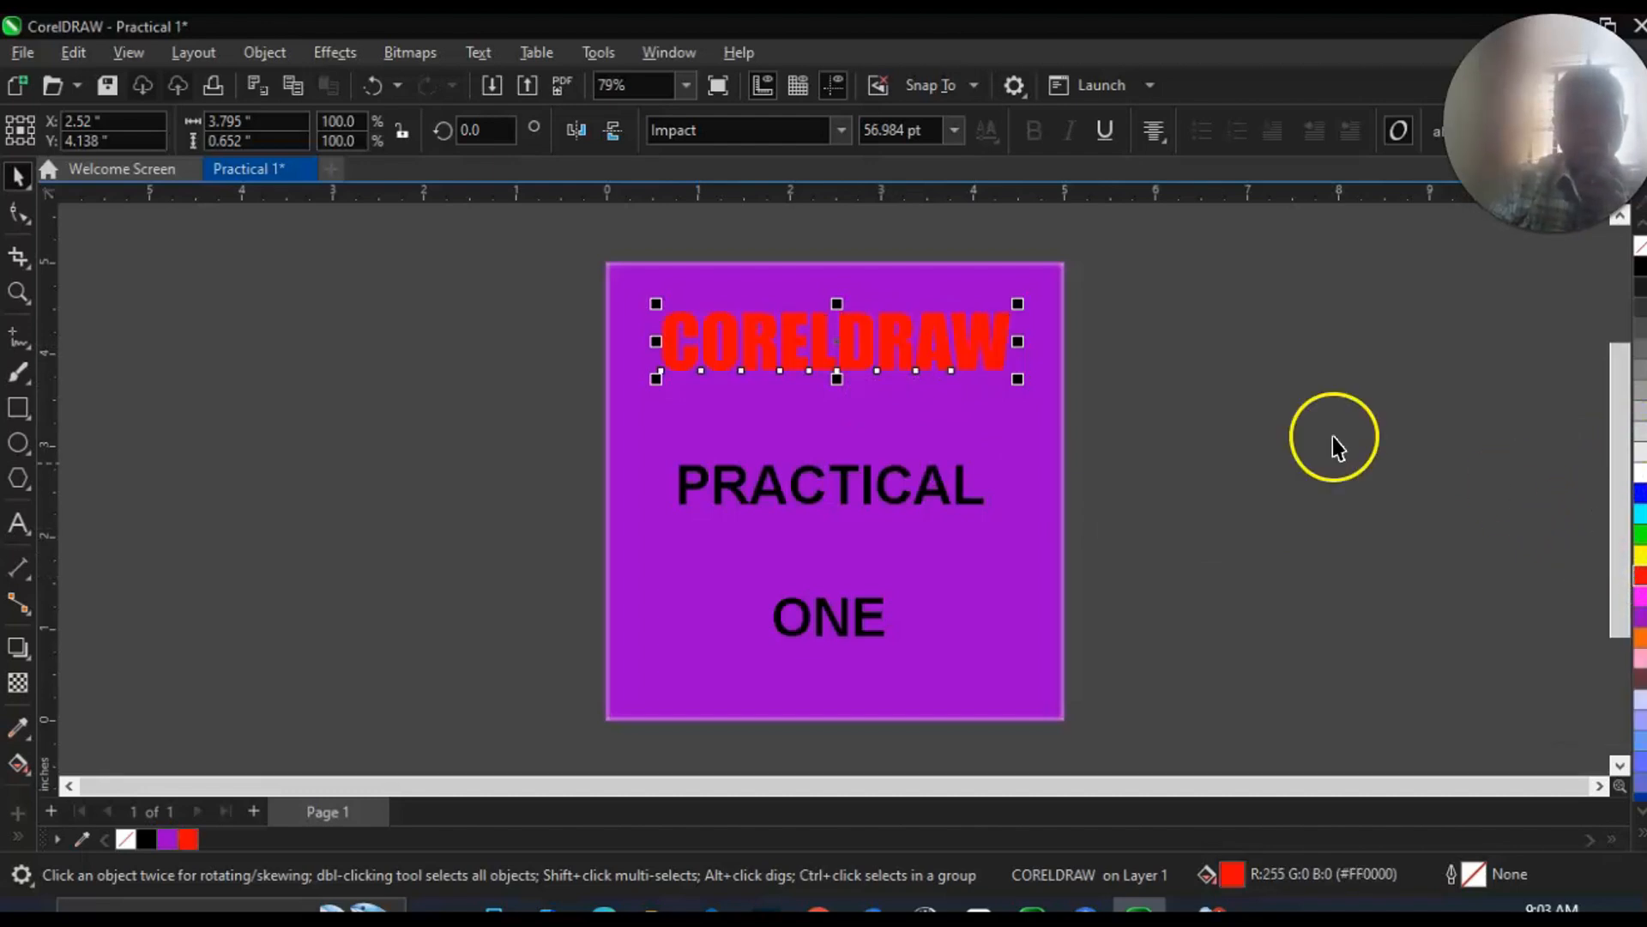
{"action": "left_click", "coordinate": [1639, 471]}
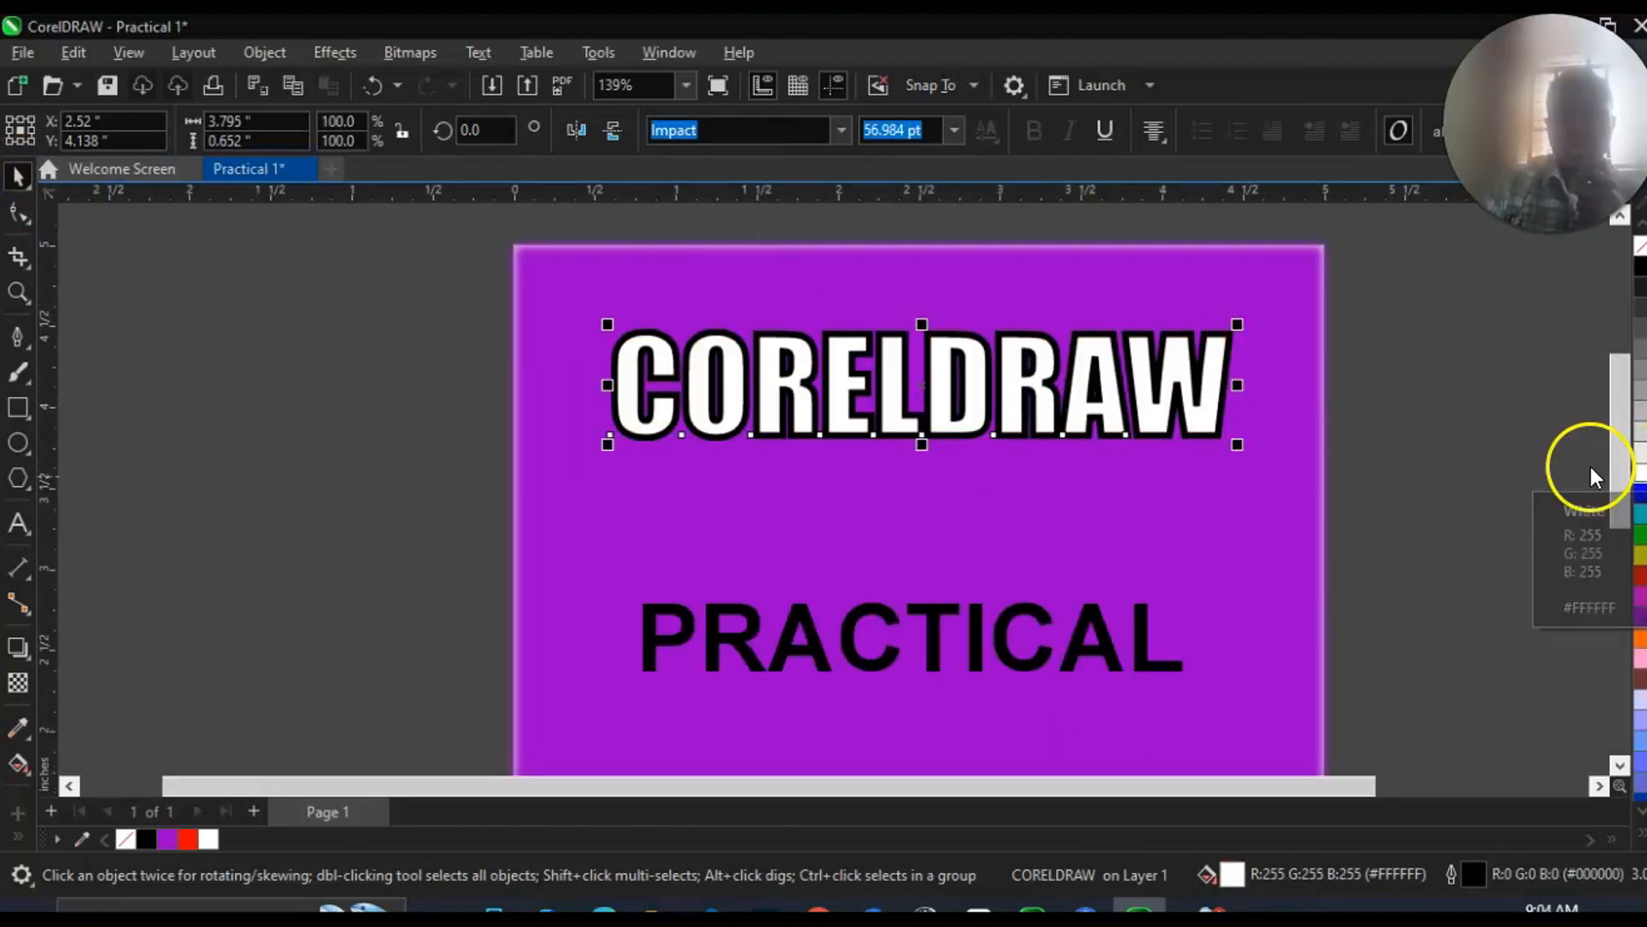
{"action": "left_click", "coordinate": [1507, 449]}
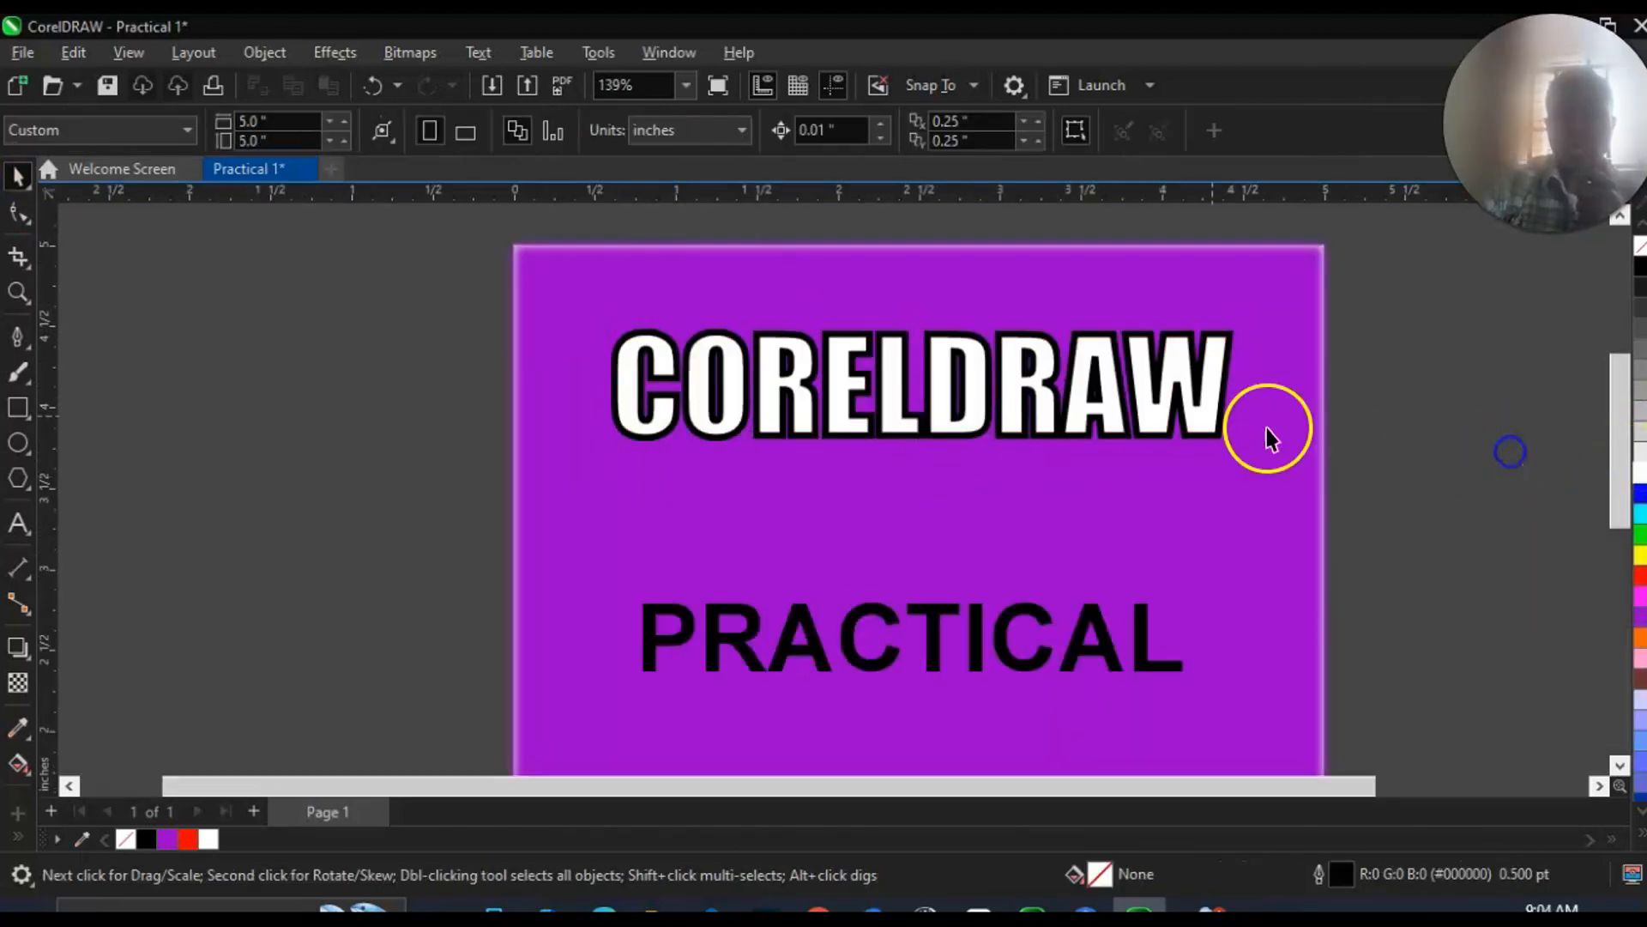
{"action": "left_click", "coordinate": [1201, 419]}
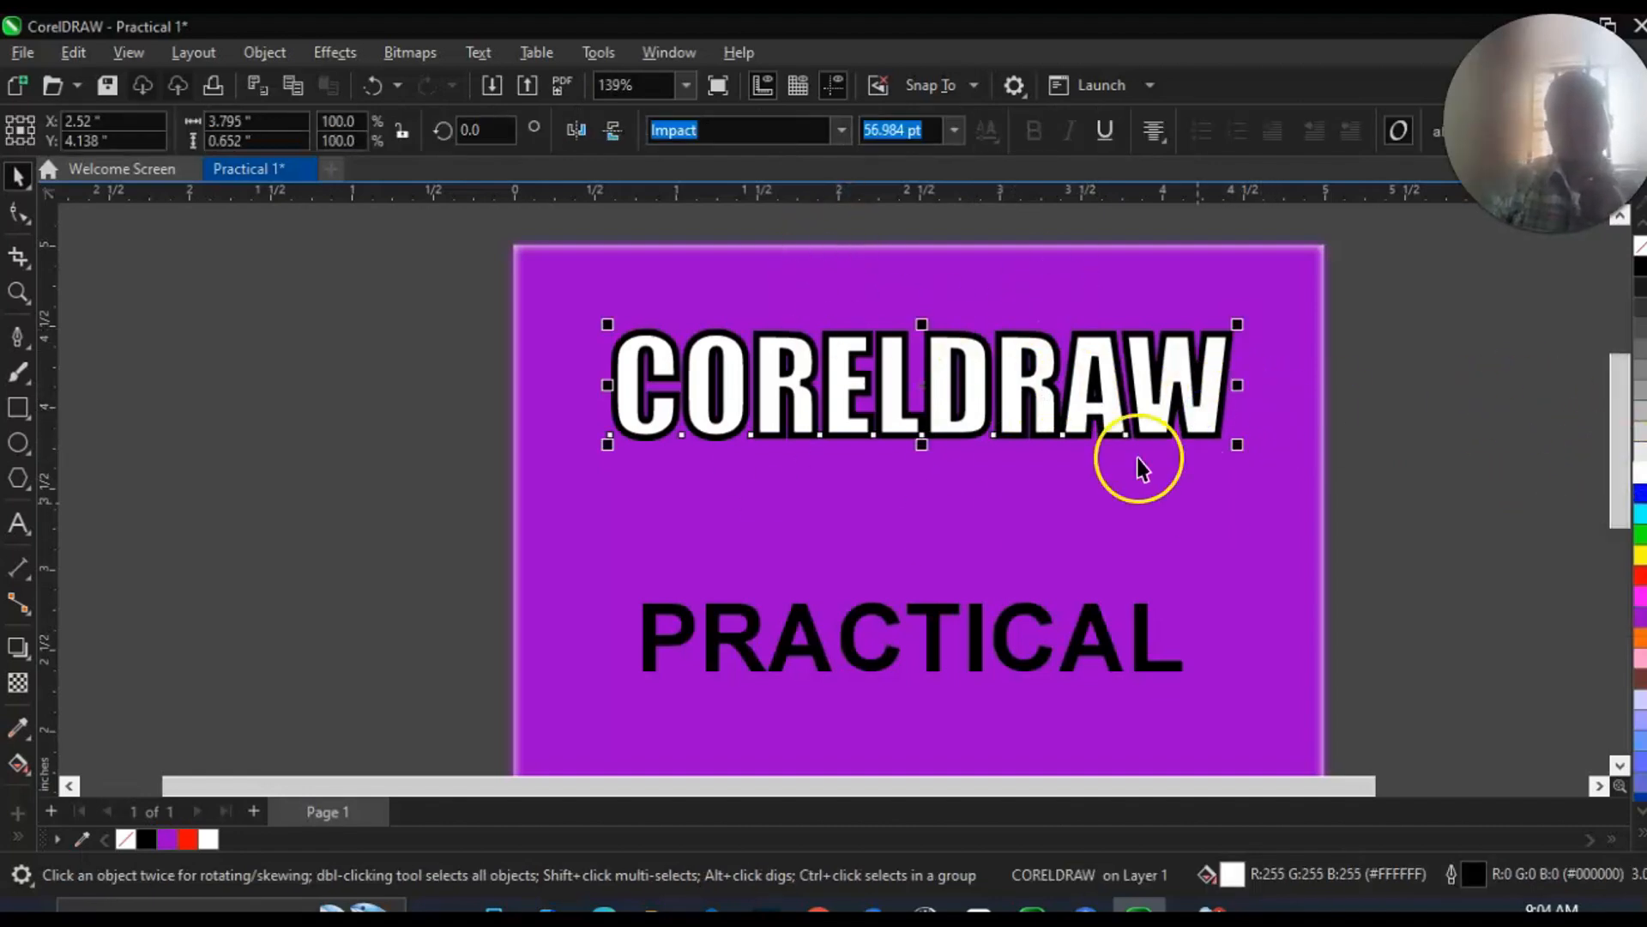
Fill the word PRACTICAL with red and set it in the Anton font.
{"action": "scroll", "coordinate": [888, 463], "scroll_direction": "down", "scroll_amount": 5}
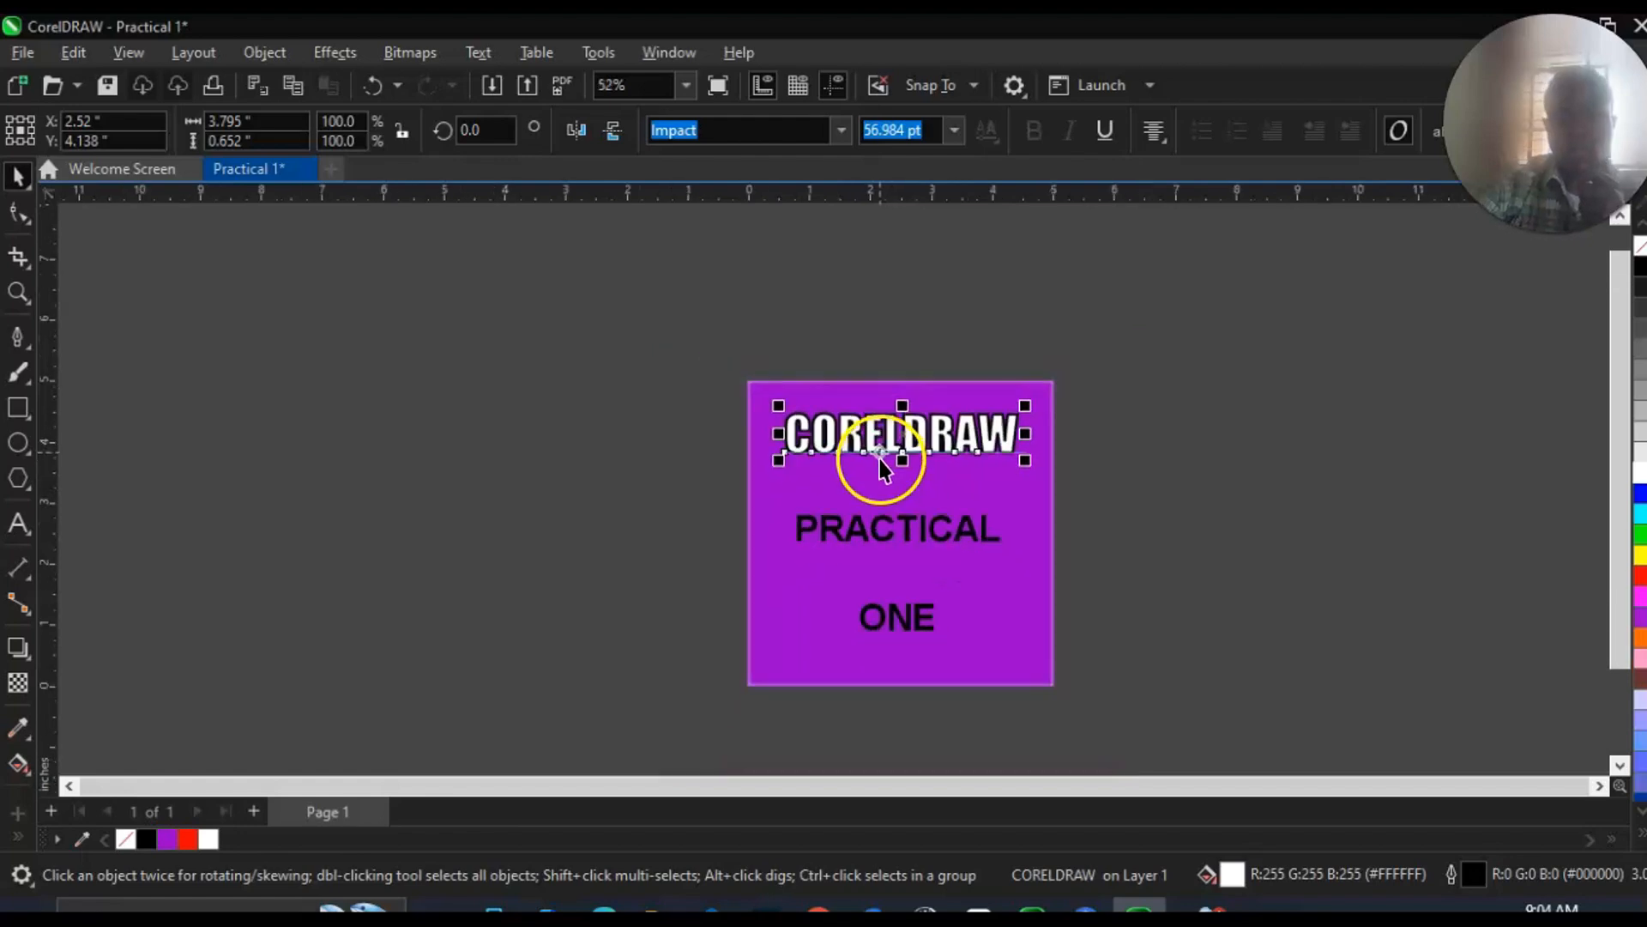
{"action": "scroll", "coordinate": [888, 446], "scroll_direction": "up", "scroll_amount": 4}
{"action": "scroll", "coordinate": [883, 442], "scroll_direction": "down", "scroll_amount": 4}
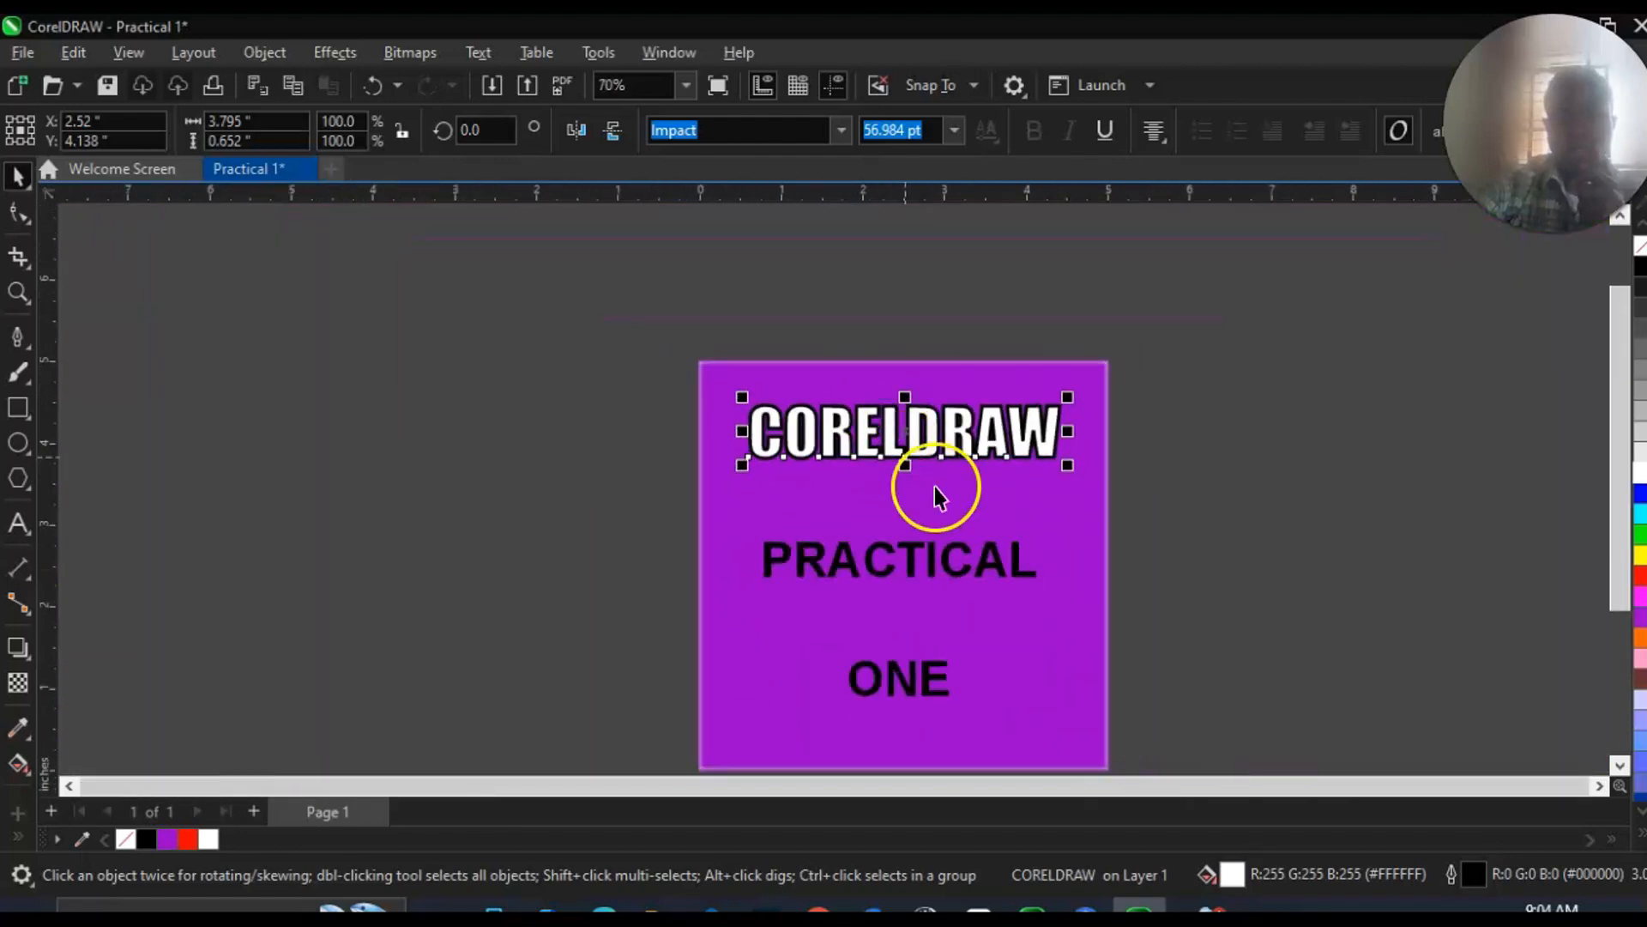
{"action": "left_click", "coordinate": [1618, 712]}
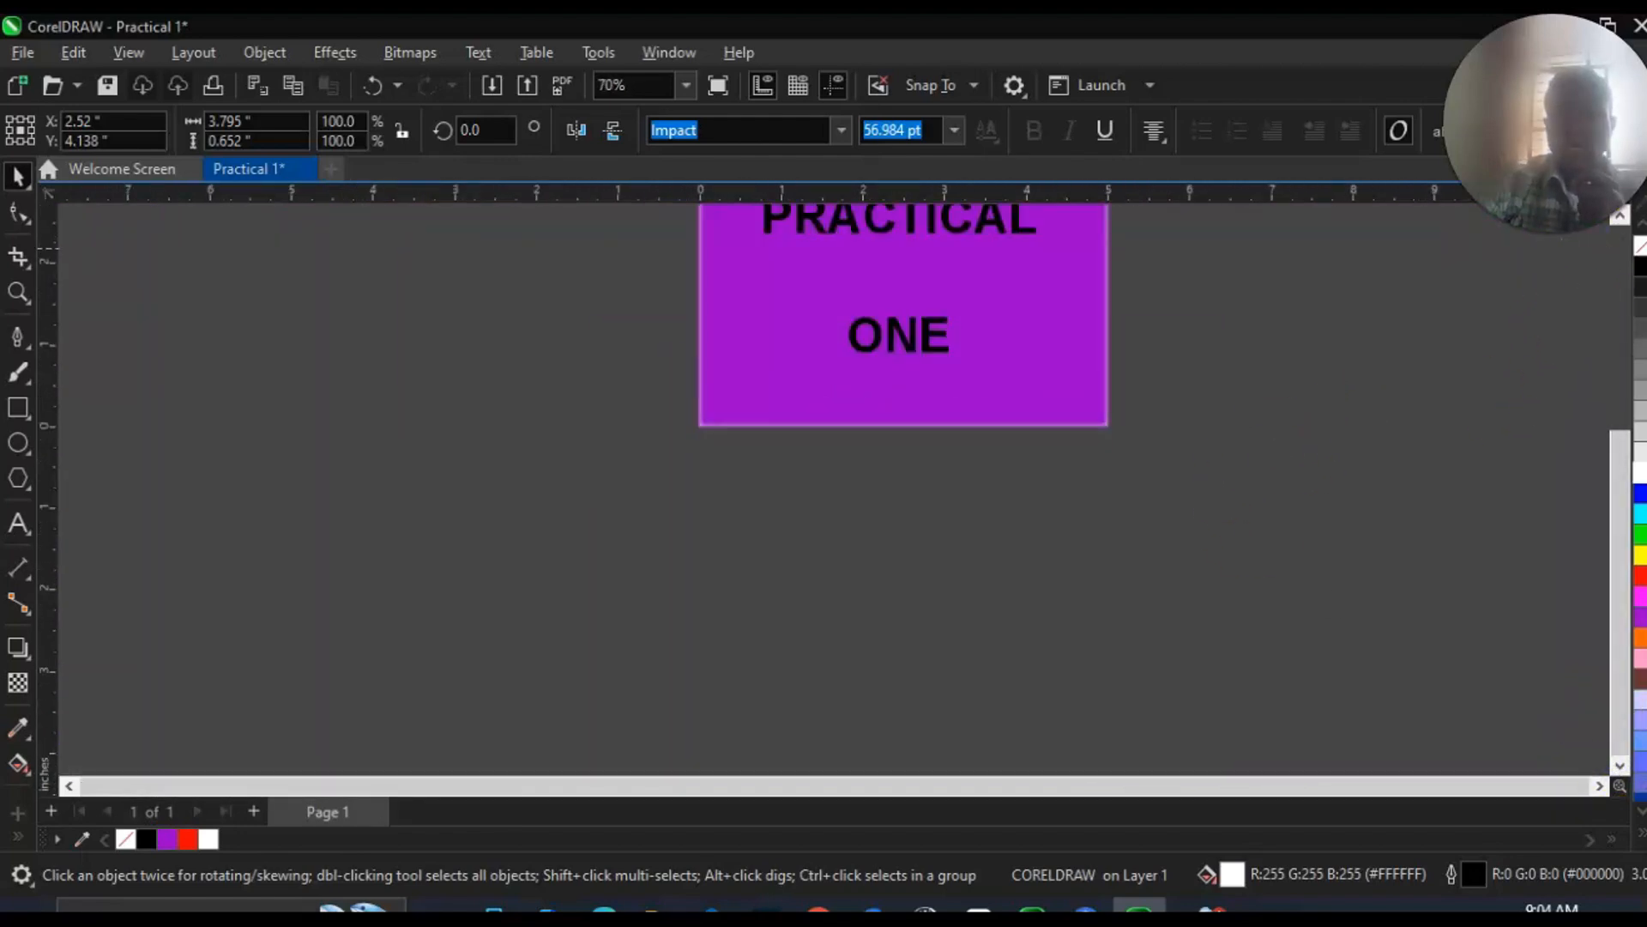
{"action": "scroll", "coordinate": [1250, 301], "scroll_direction": "up", "scroll_amount": 2}
{"action": "scroll", "coordinate": [1264, 293], "scroll_direction": "down", "scroll_amount": 2}
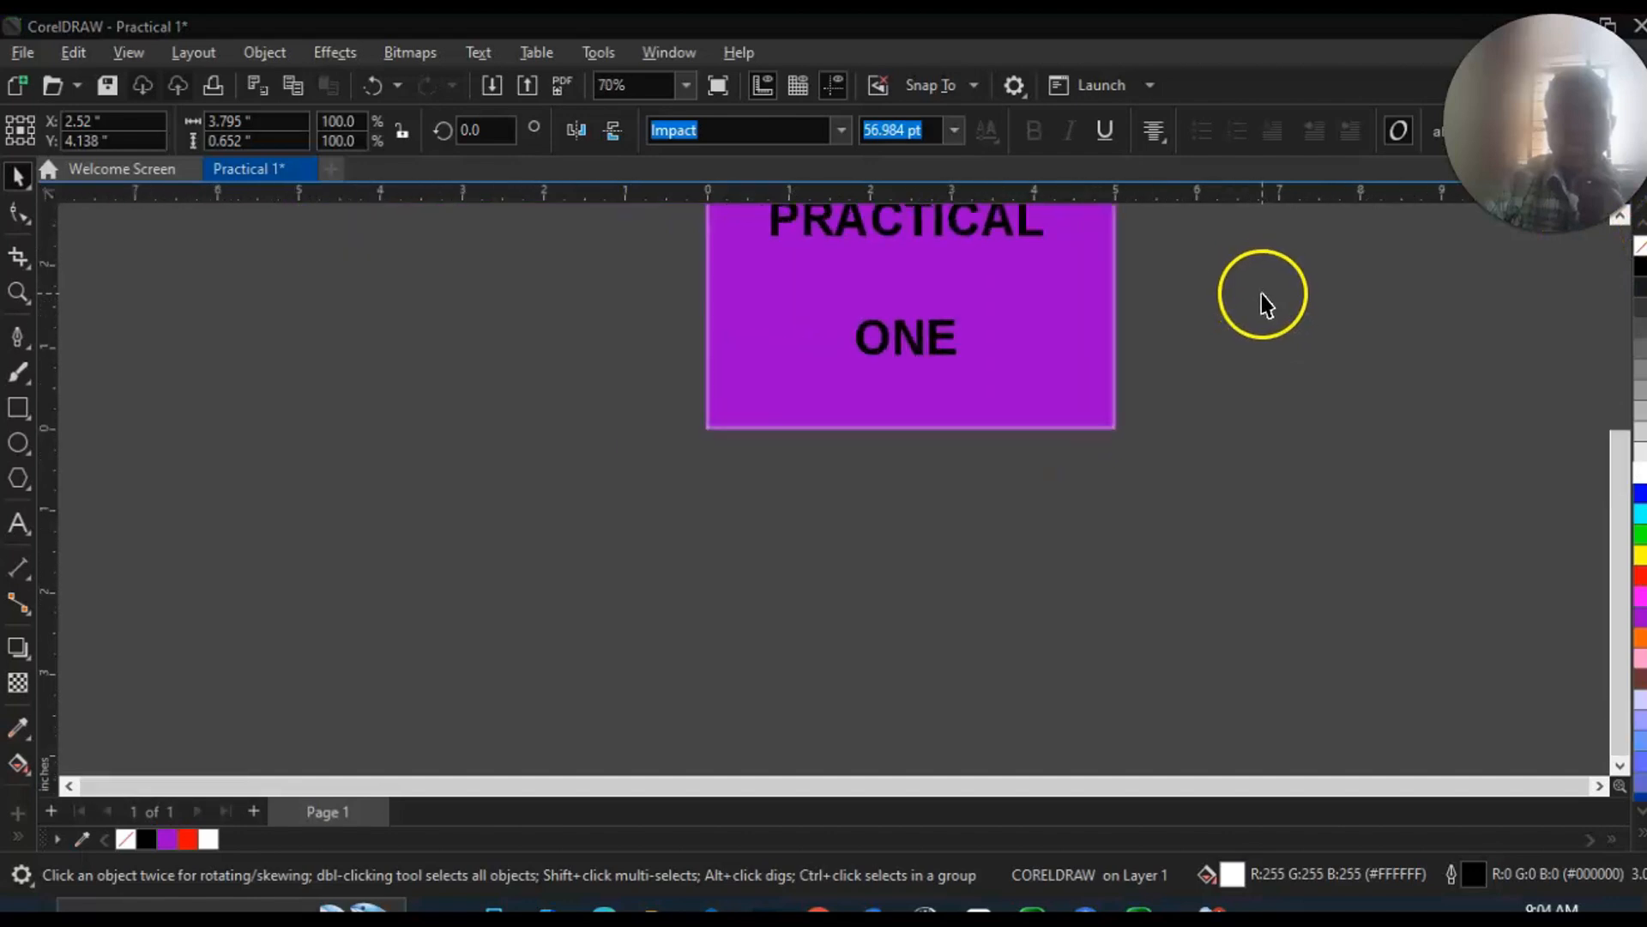
{"action": "left_click_drag", "start_coordinate": [1614, 470], "coordinate": [1613, 353]}
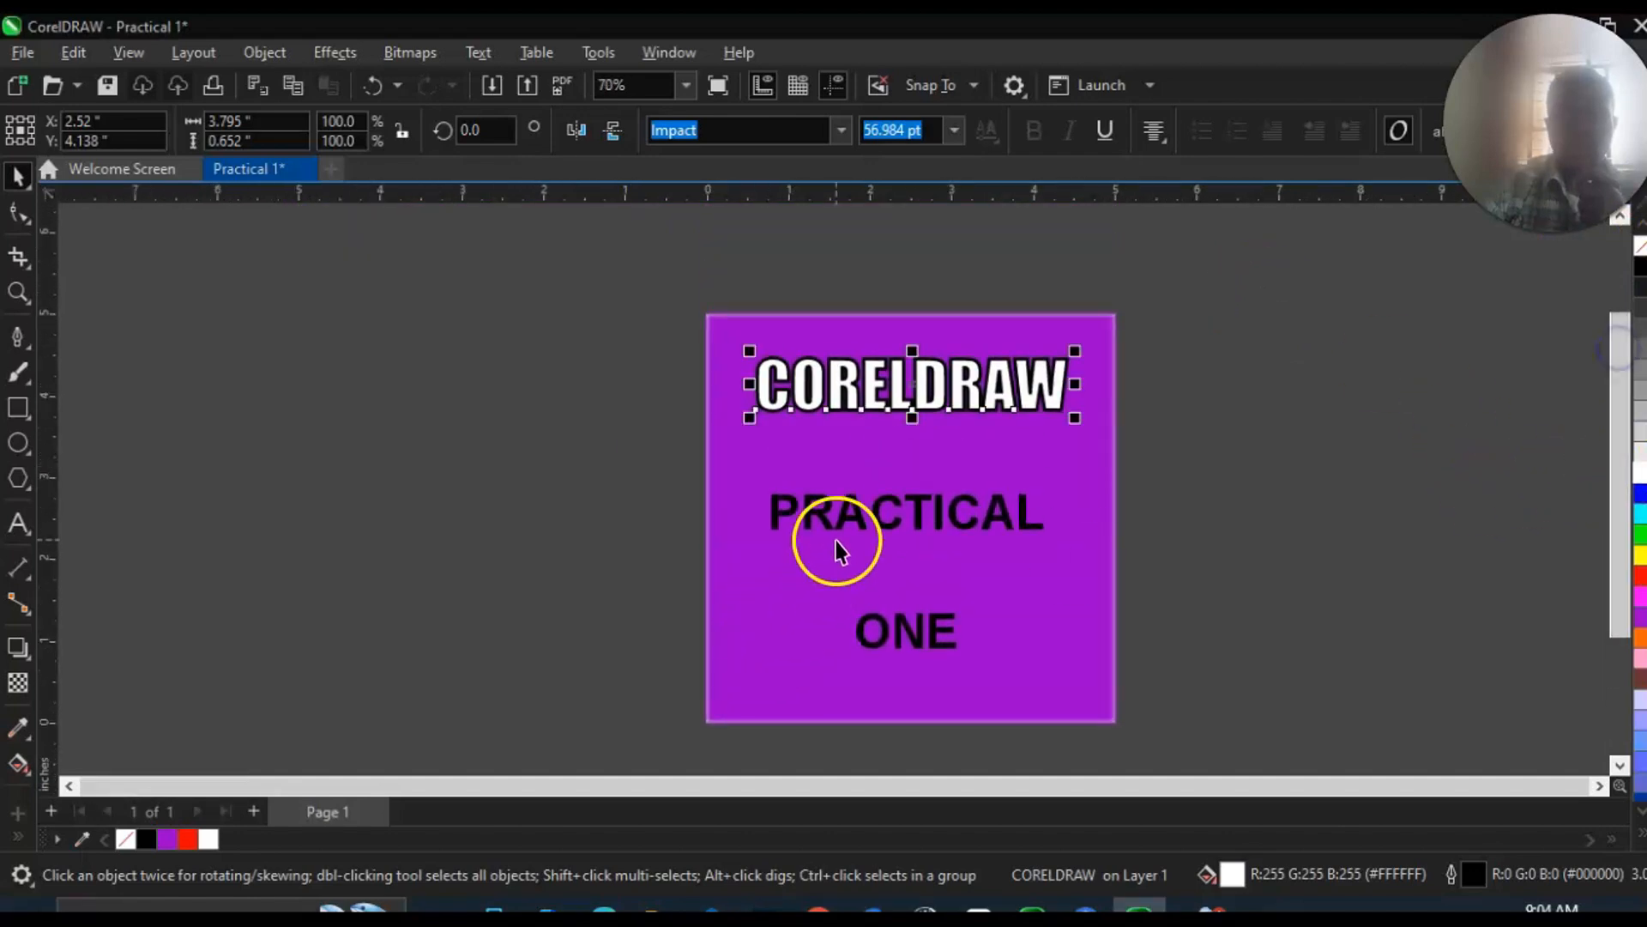
{"action": "left_click", "coordinate": [863, 523]}
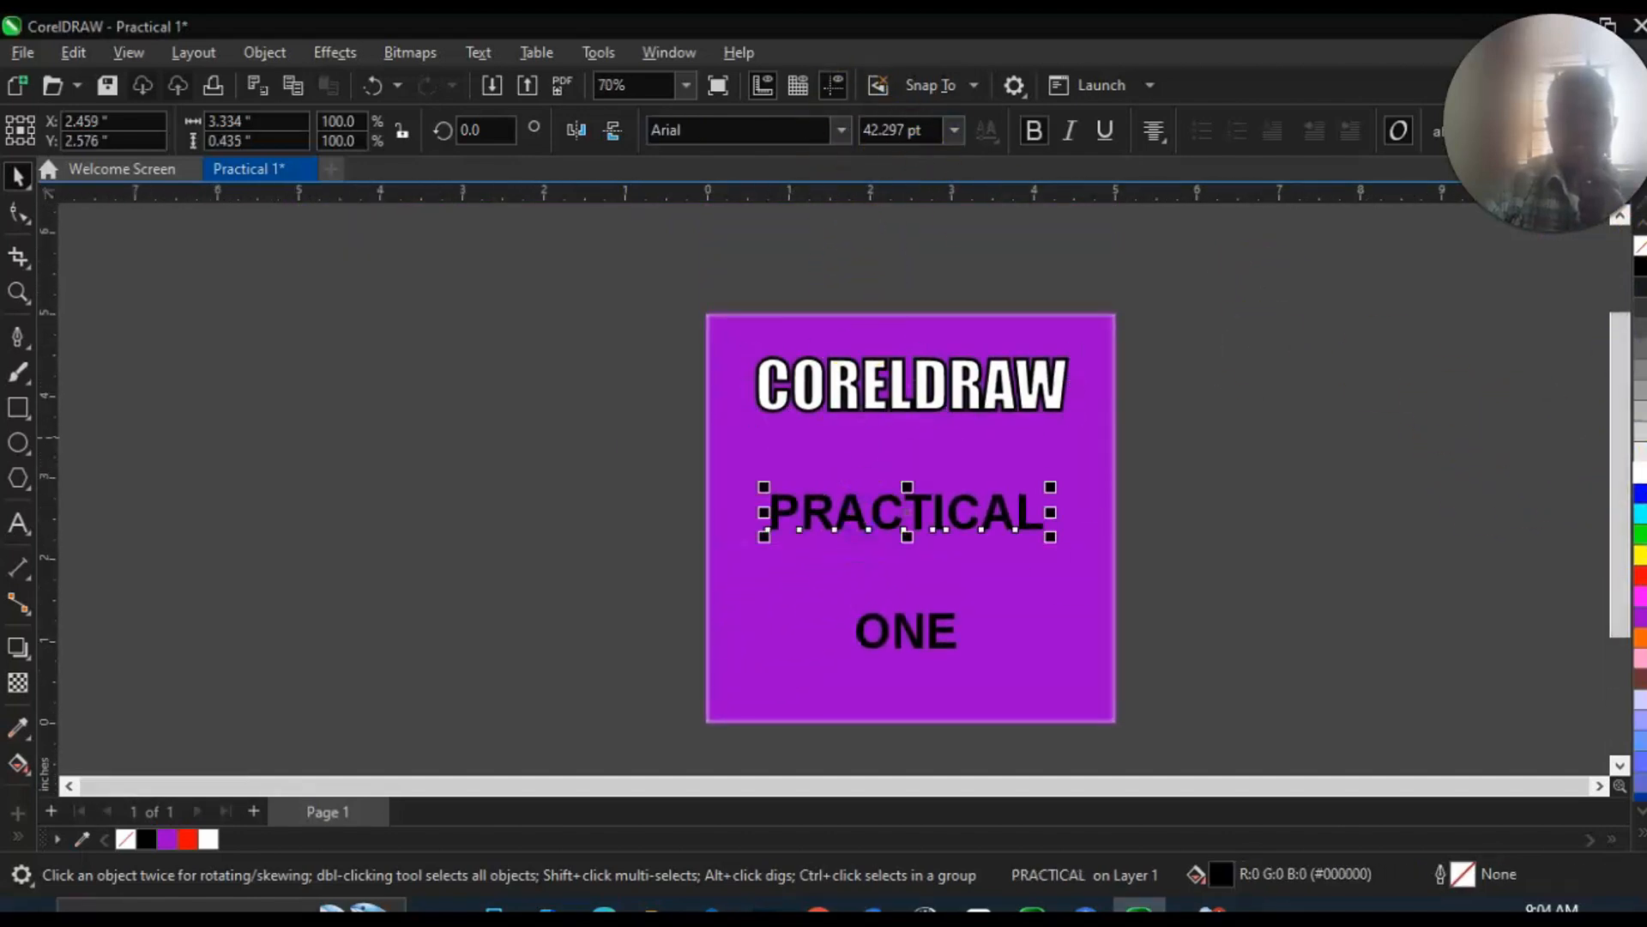
{"action": "left_click", "coordinate": [1641, 581]}
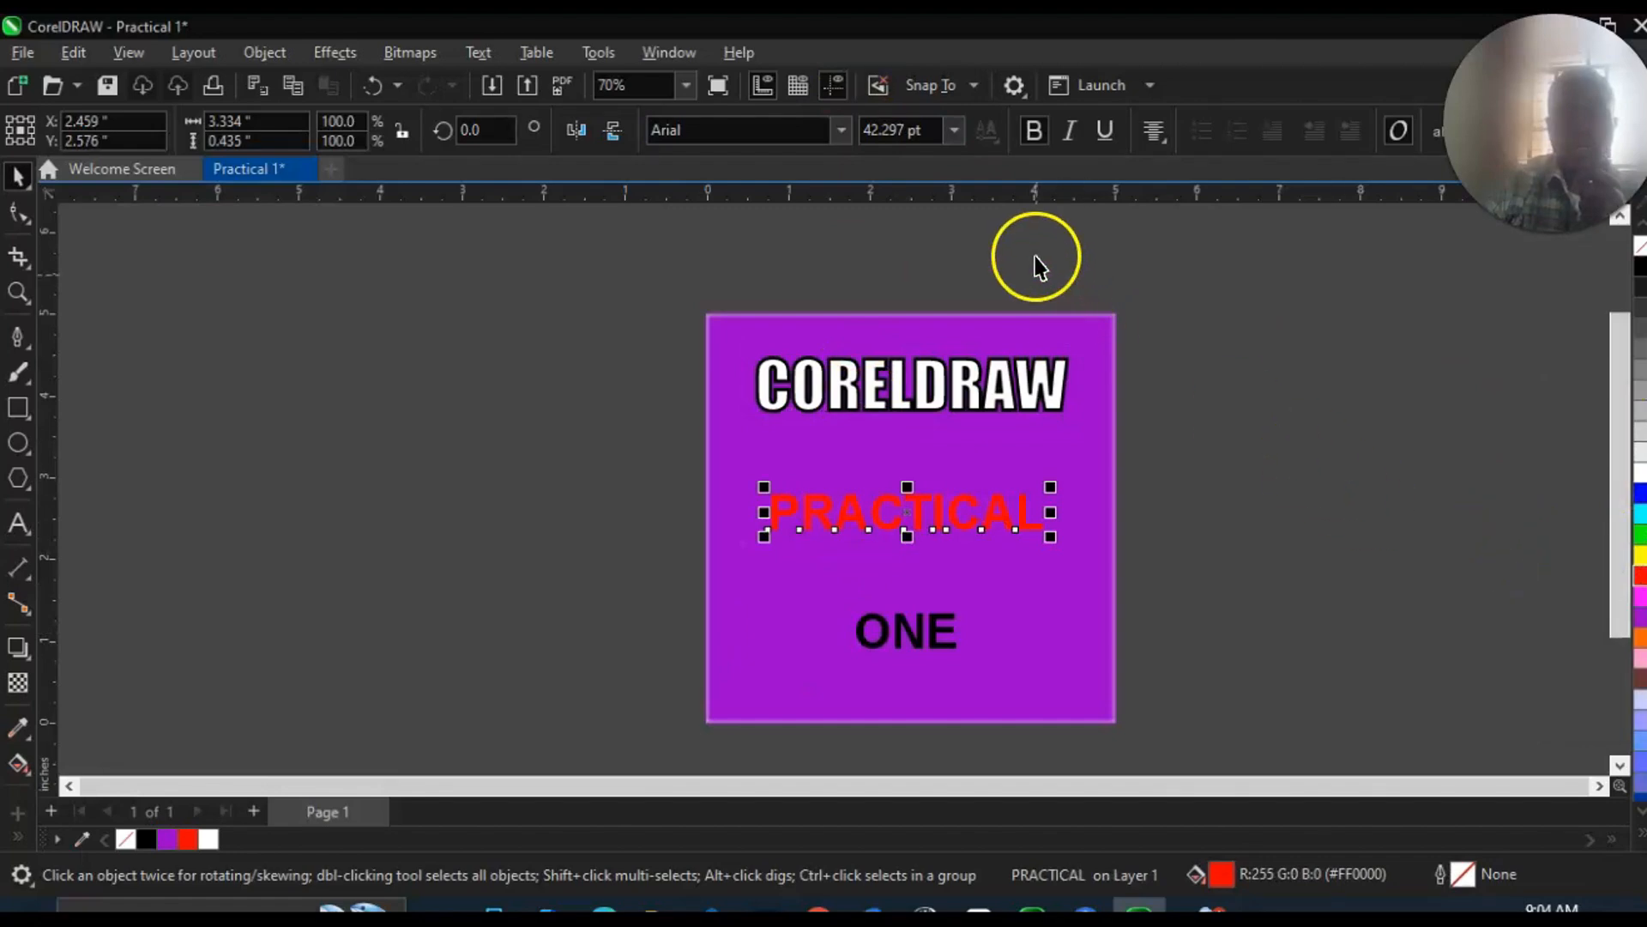
{"action": "left_click", "coordinate": [838, 129]}
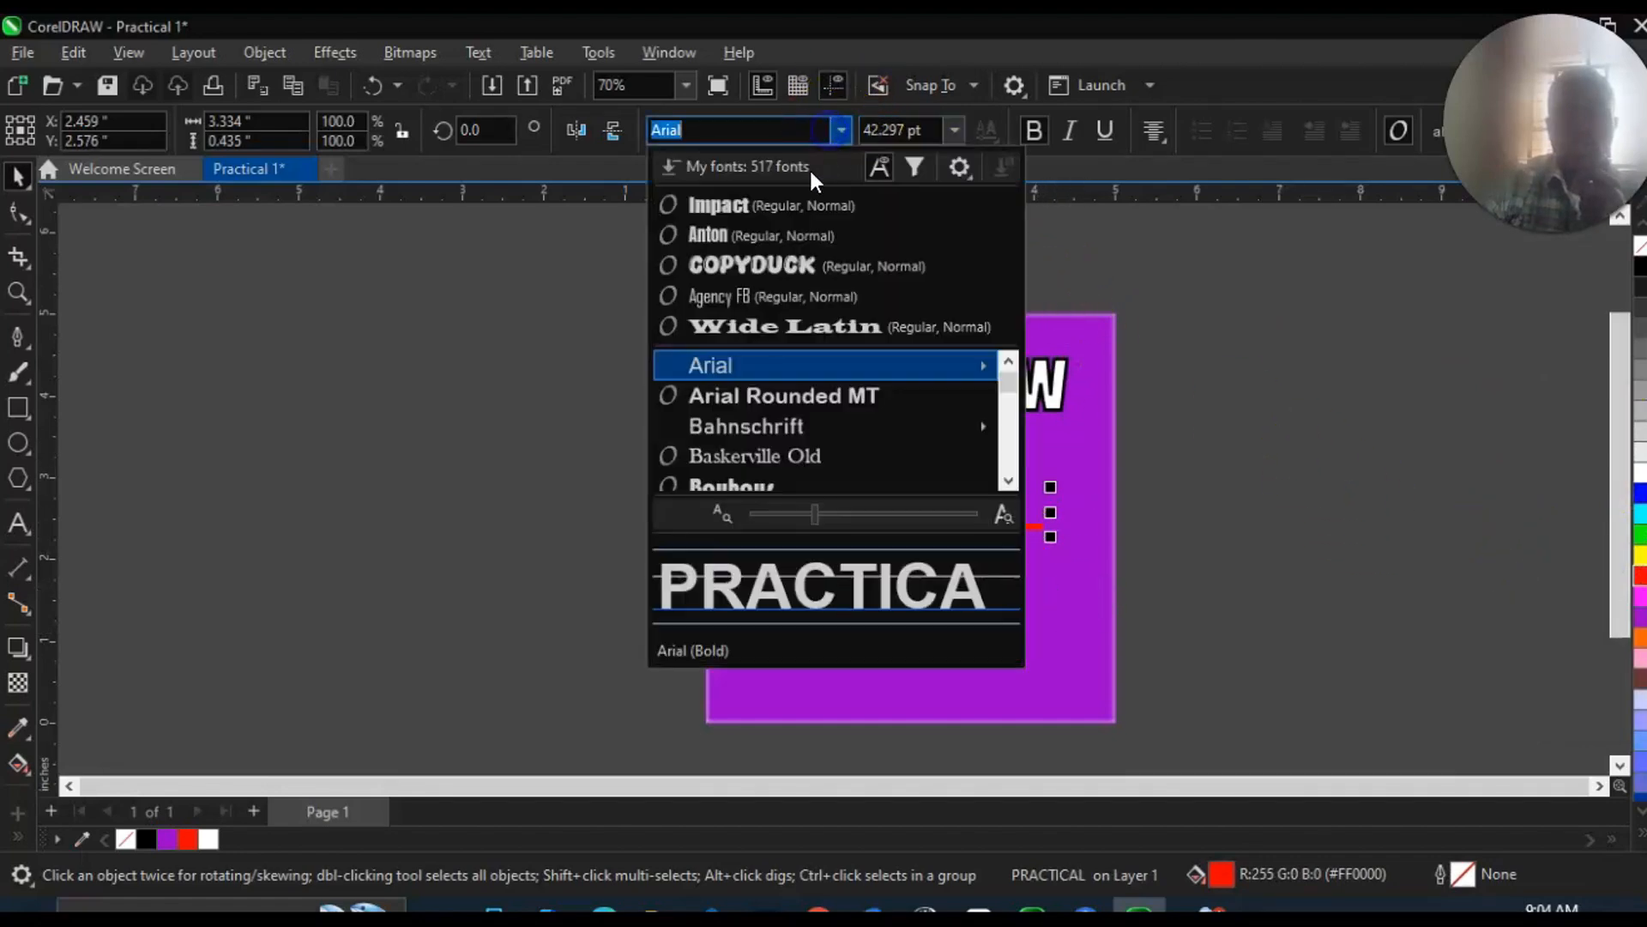
{"action": "left_click", "coordinate": [714, 243]}
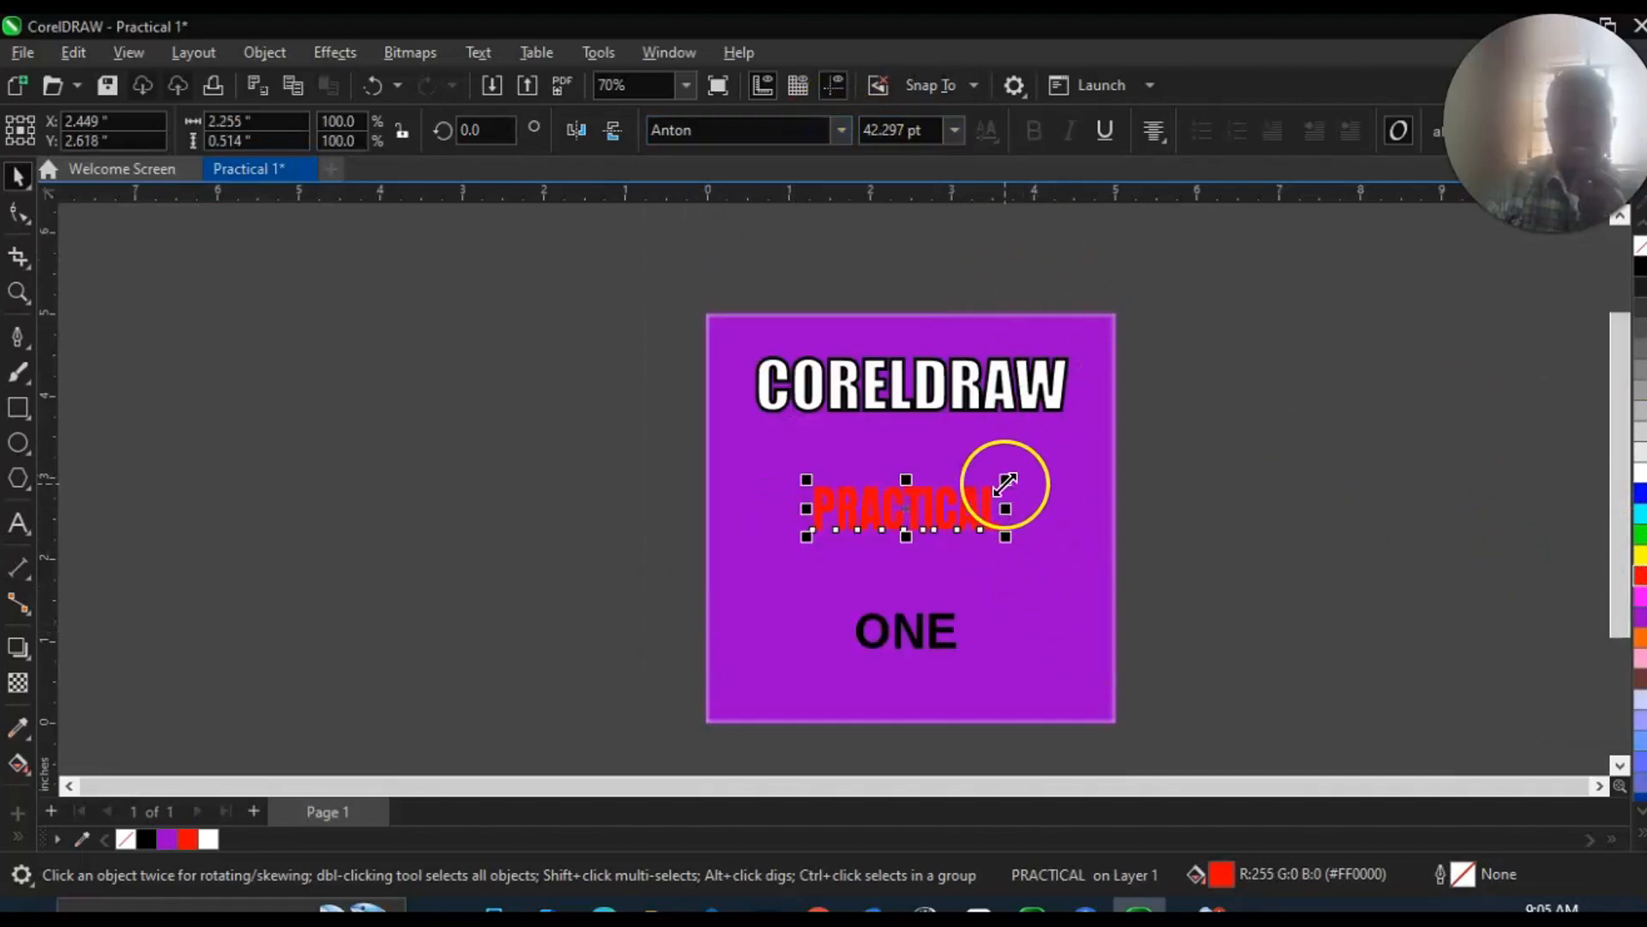
Enlarge the word PRACTICAL proportionally to about 3.4 inches wide, roughly centered under CORELDRAW.
{"action": "left_click_drag", "start_coordinate": [1005, 483], "coordinate": [1022, 426]}
{"action": "left_click_drag", "start_coordinate": [801, 471], "coordinate": [767, 433]}
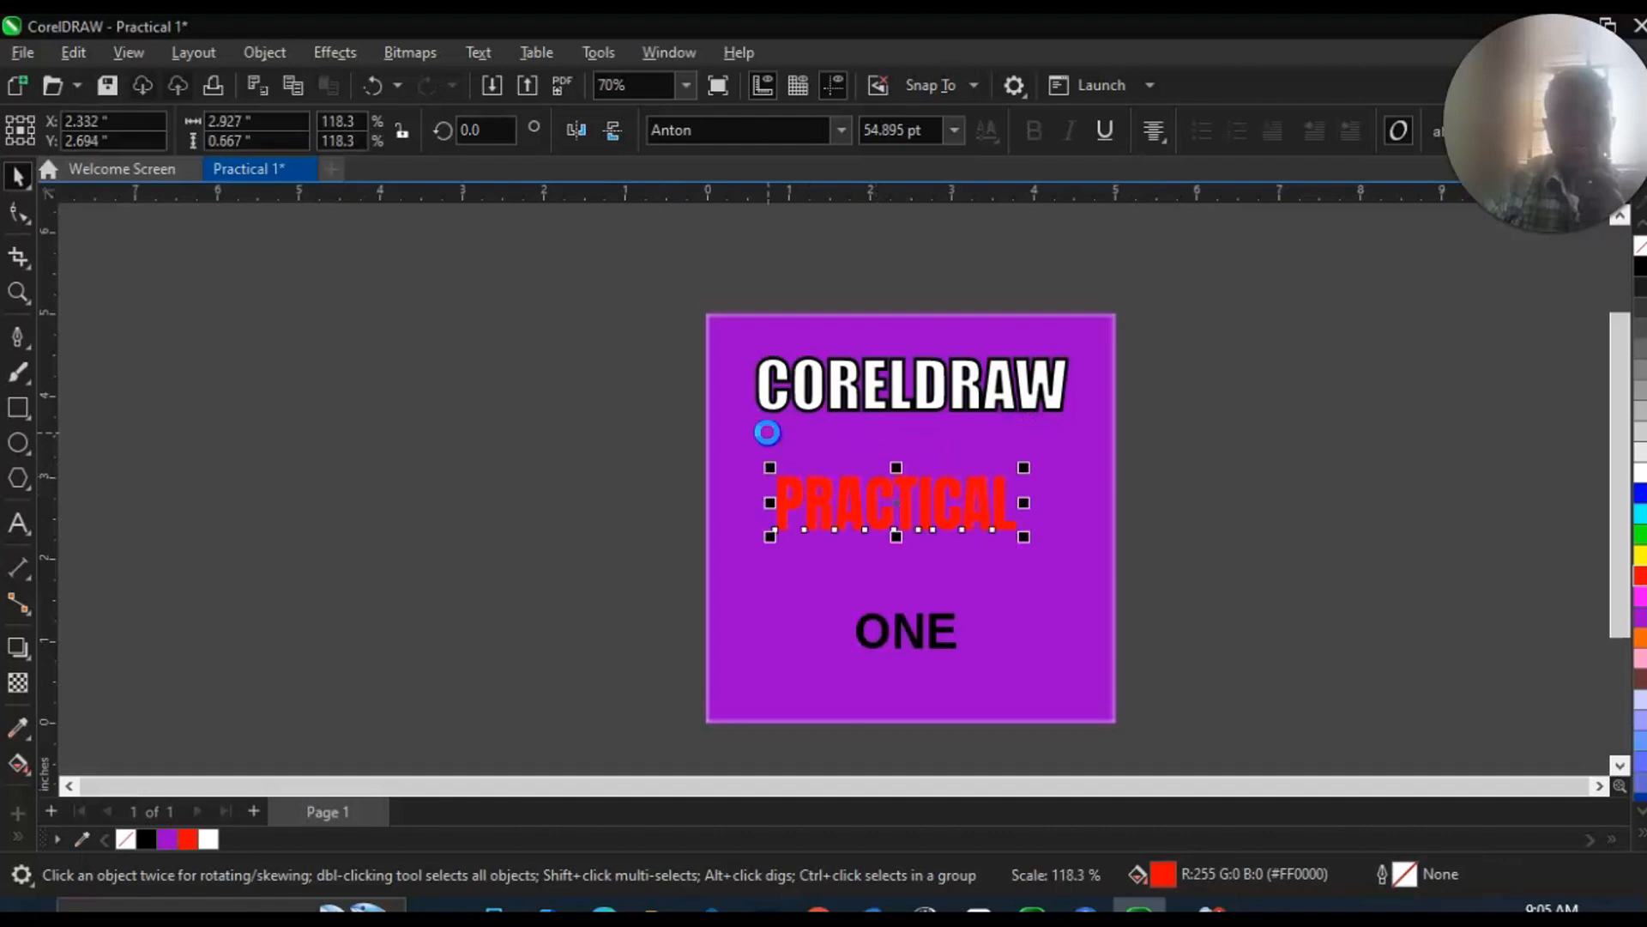
{"action": "left_click_drag", "start_coordinate": [1021, 465], "coordinate": [1069, 433]}
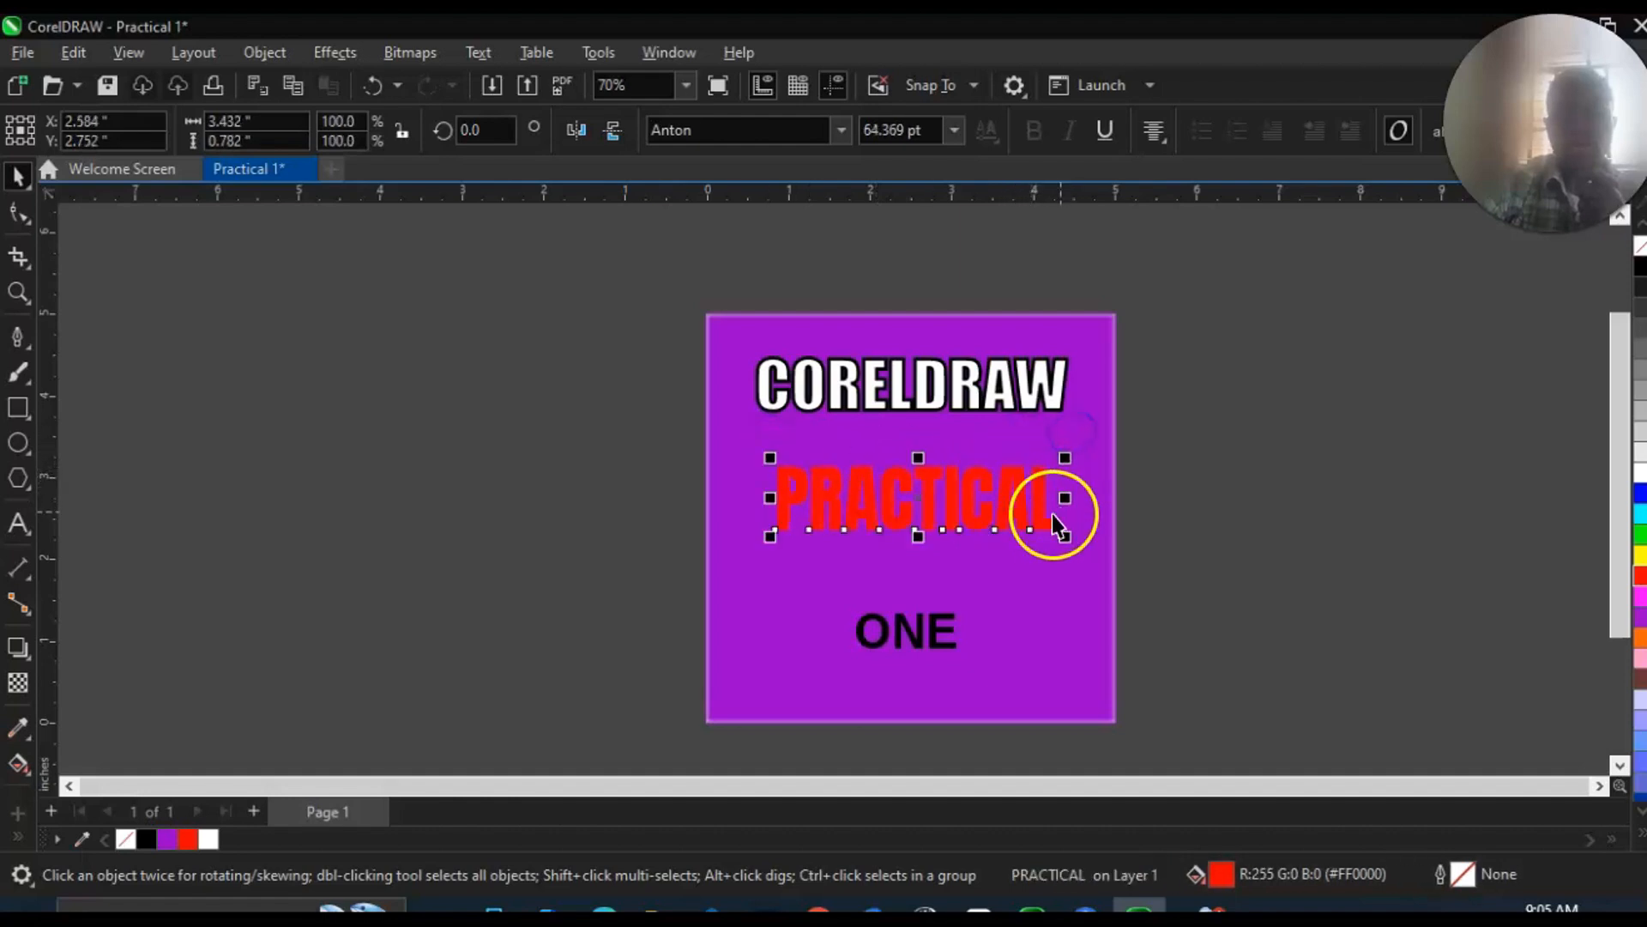
Change the fill of the word PRACTICAL to yellow from the RGB palette using the Interactive Fill tool.
{"action": "left_click", "coordinate": [17, 763]}
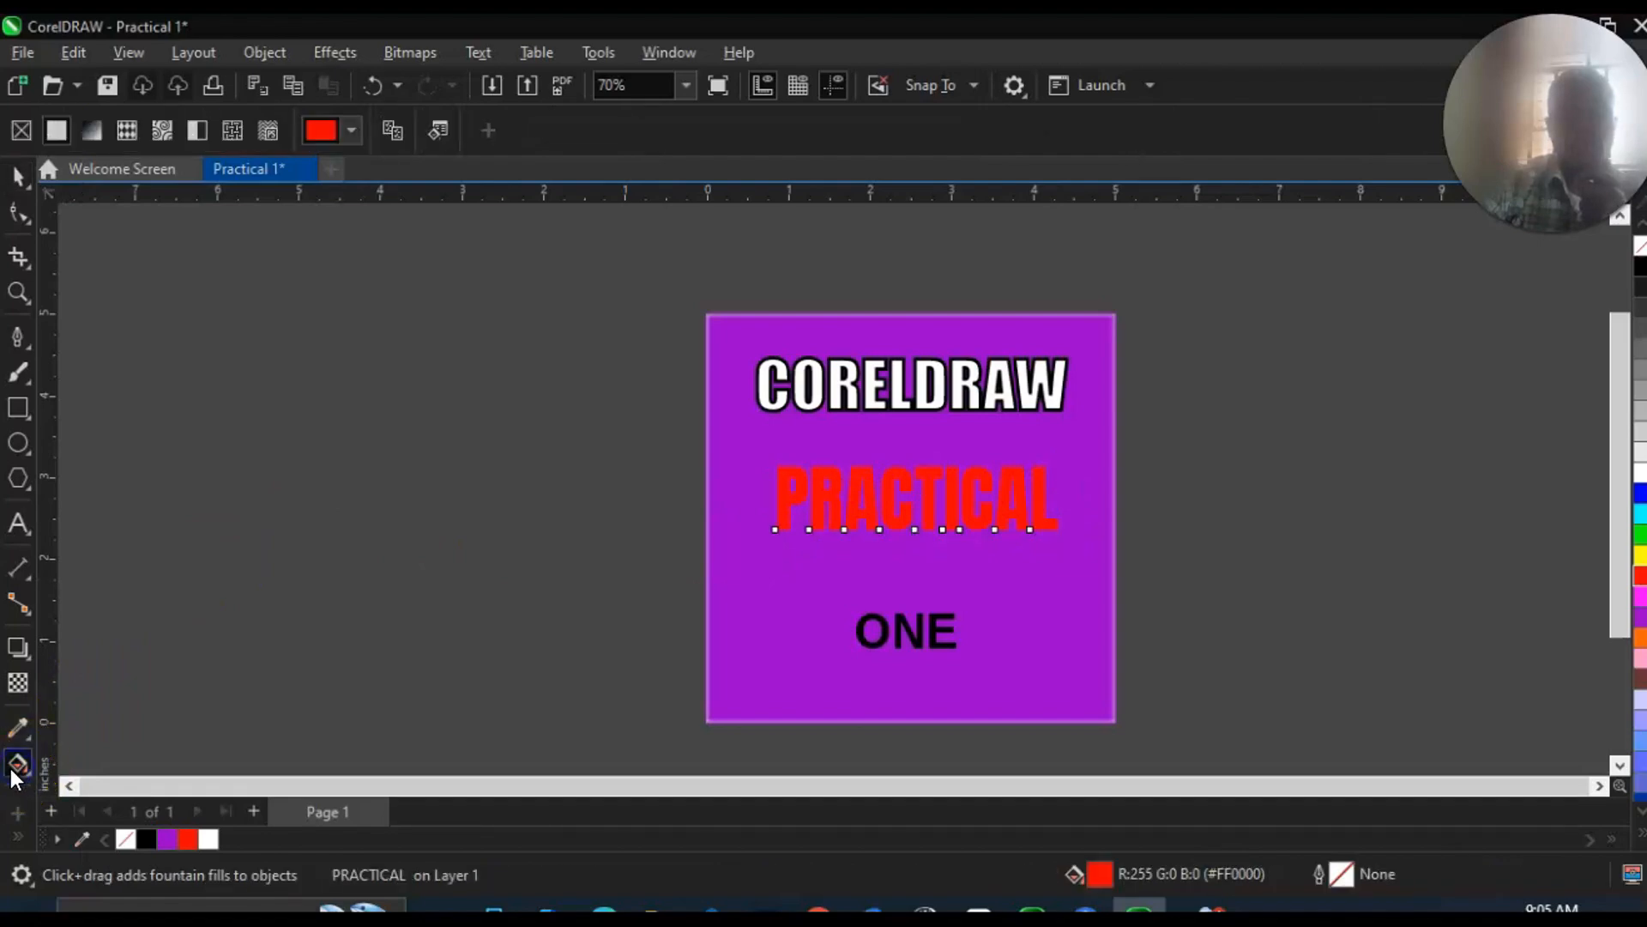
{"action": "left_click", "coordinate": [353, 141]}
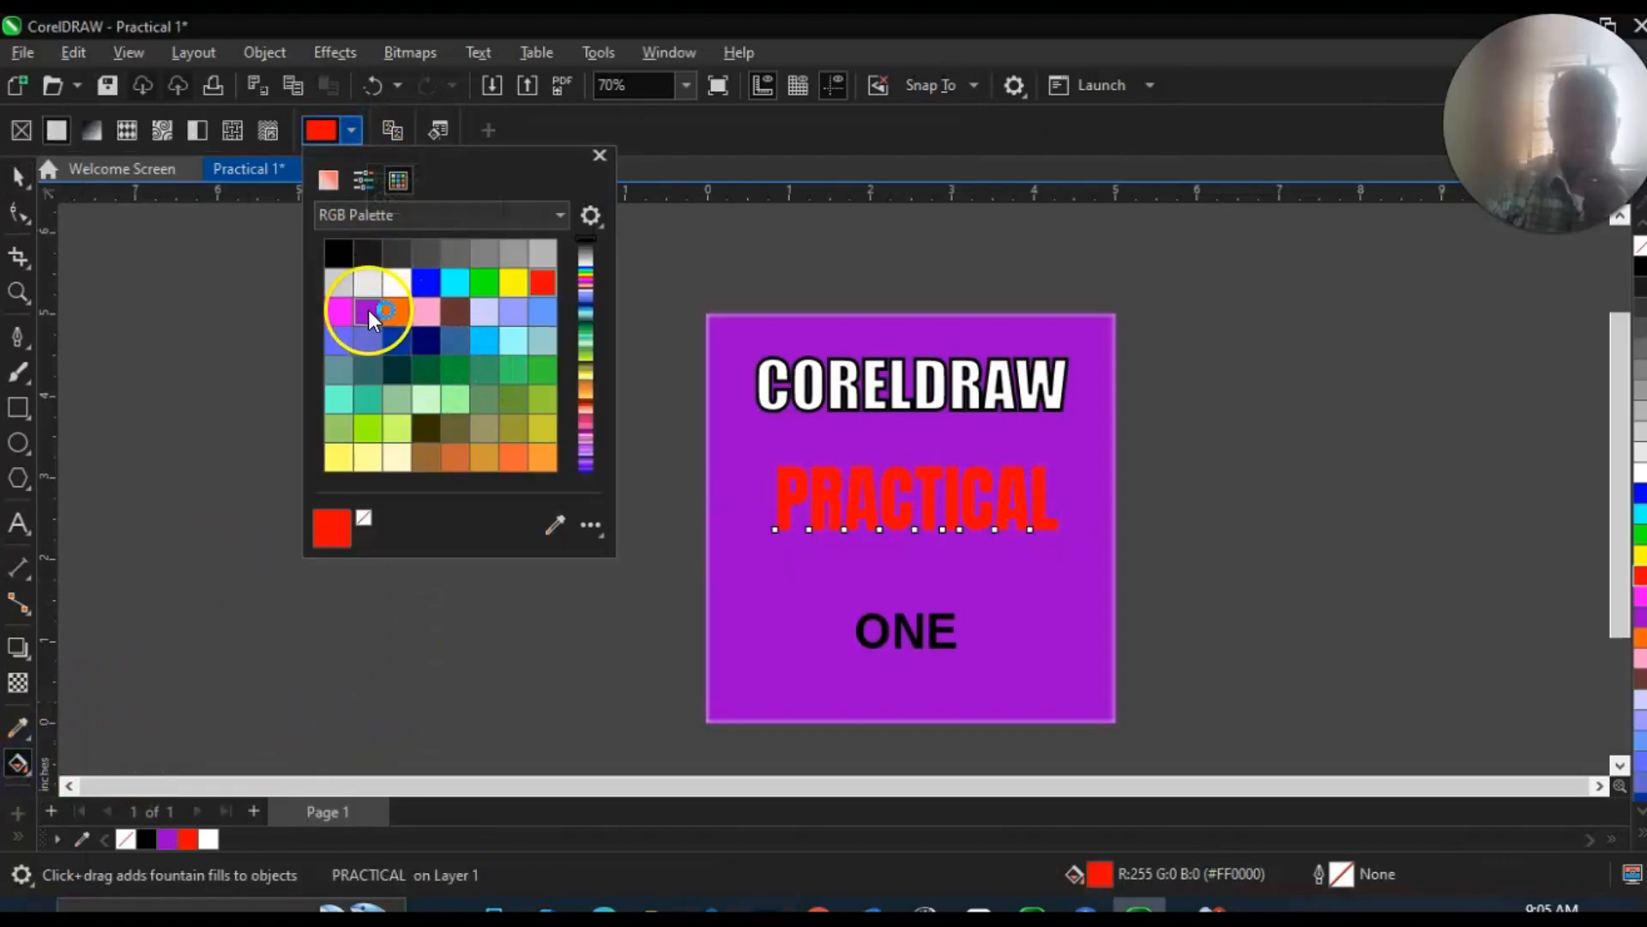
{"action": "left_click", "coordinate": [513, 282]}
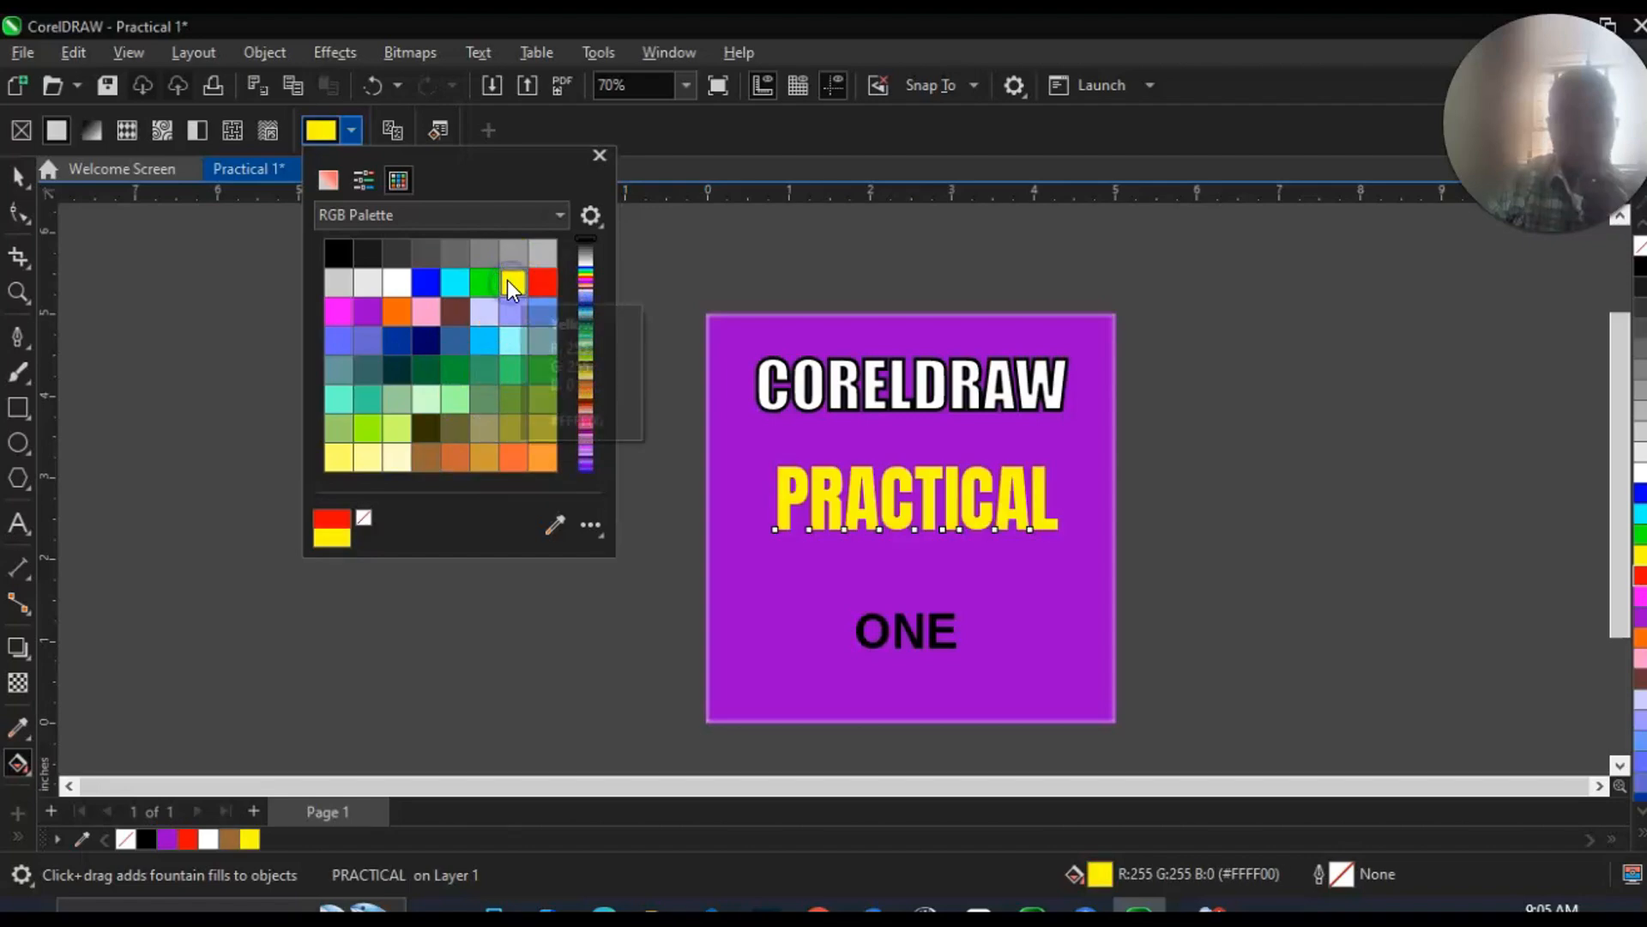
{"action": "left_click", "coordinate": [688, 470]}
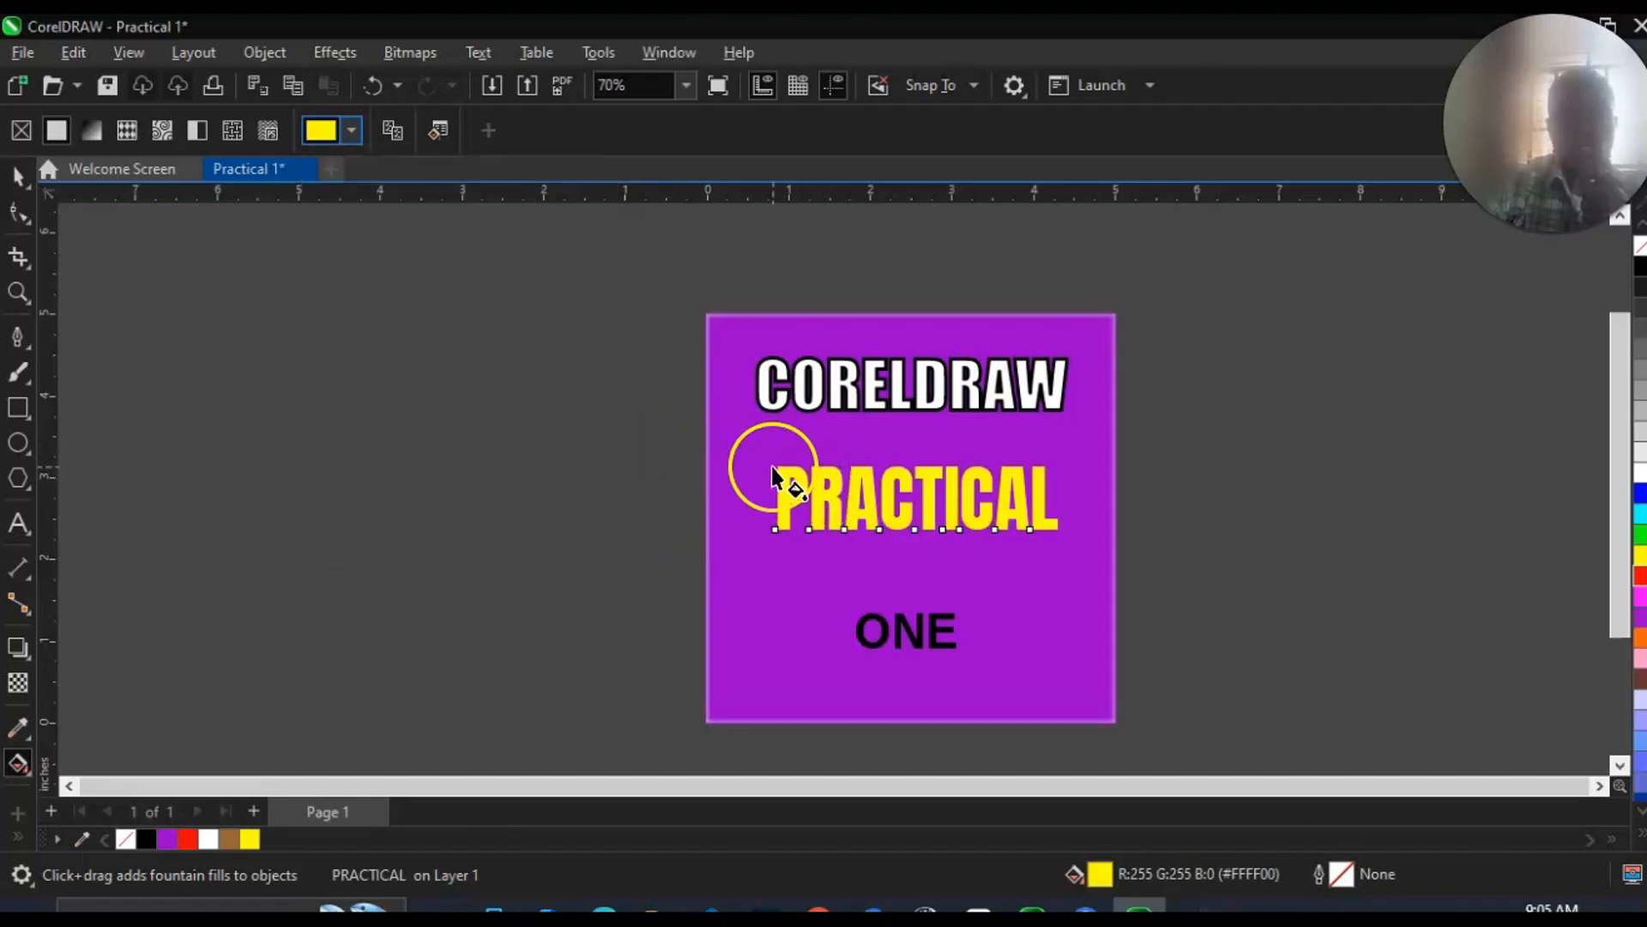
Fill the word ONE with white and move it up to sit just below PRACTICAL, roughly centered.
{"action": "left_click", "coordinate": [18, 175]}
{"action": "left_click", "coordinate": [918, 634]}
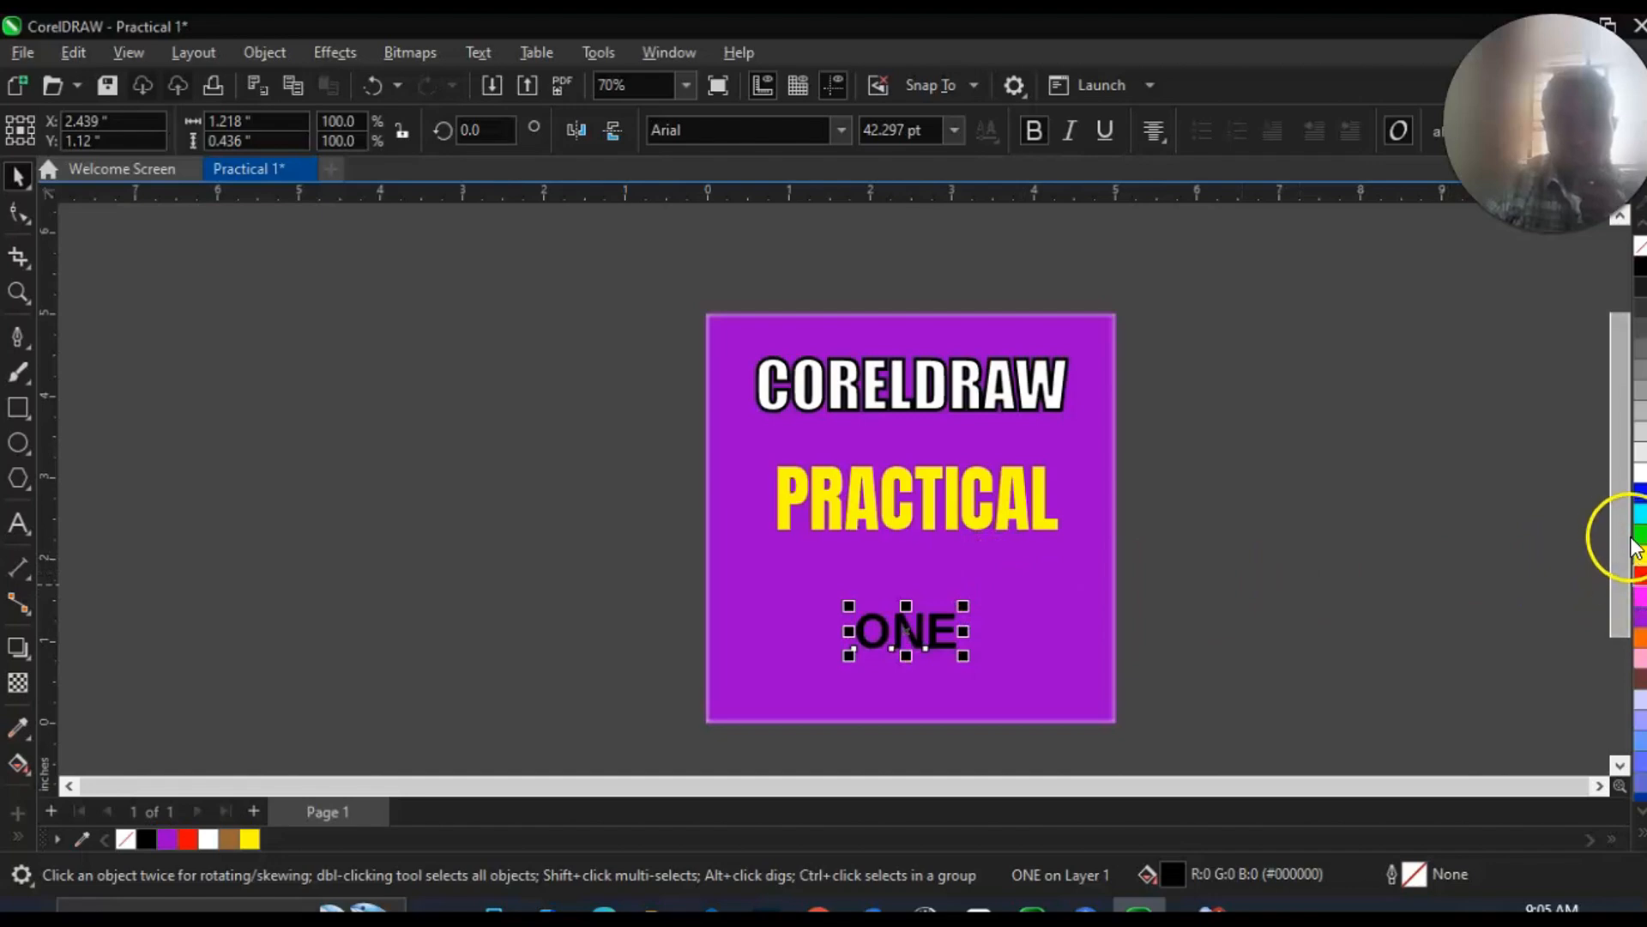
{"action": "left_click", "coordinate": [1640, 471]}
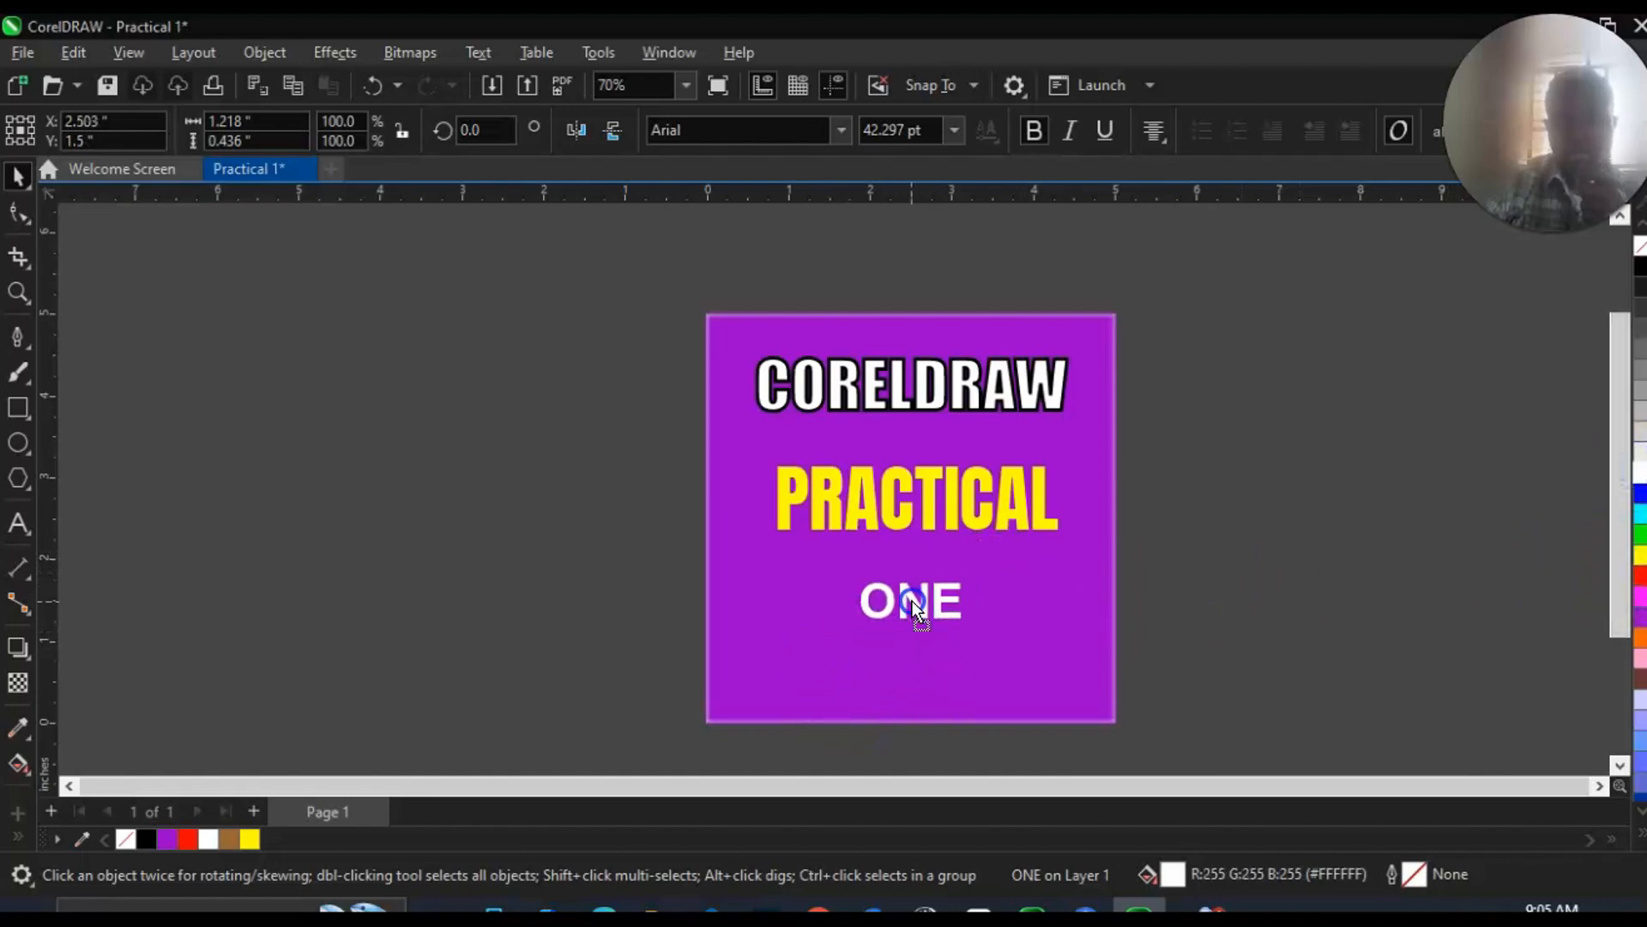
{"action": "left_click_drag", "start_coordinate": [914, 589], "coordinate": [916, 580]}
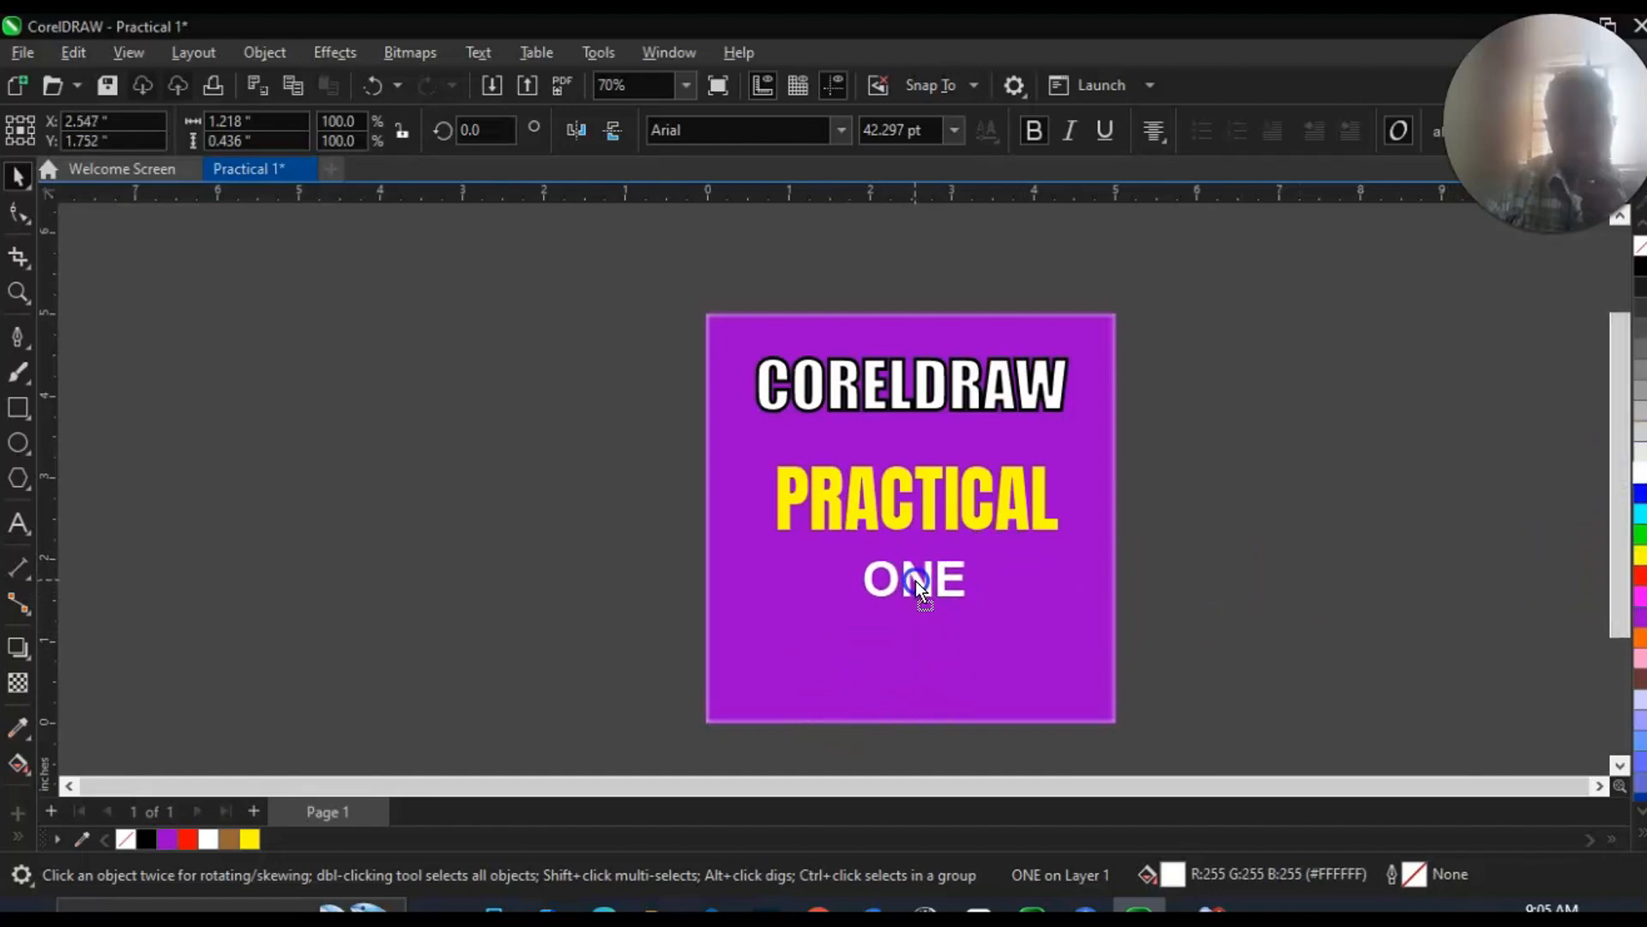
Enlarge the three title words together proportionally to about 4.4 inches wide, roughly centered across the purple background.
{"action": "left_click_drag", "start_coordinate": [628, 309], "coordinate": [1171, 637]}
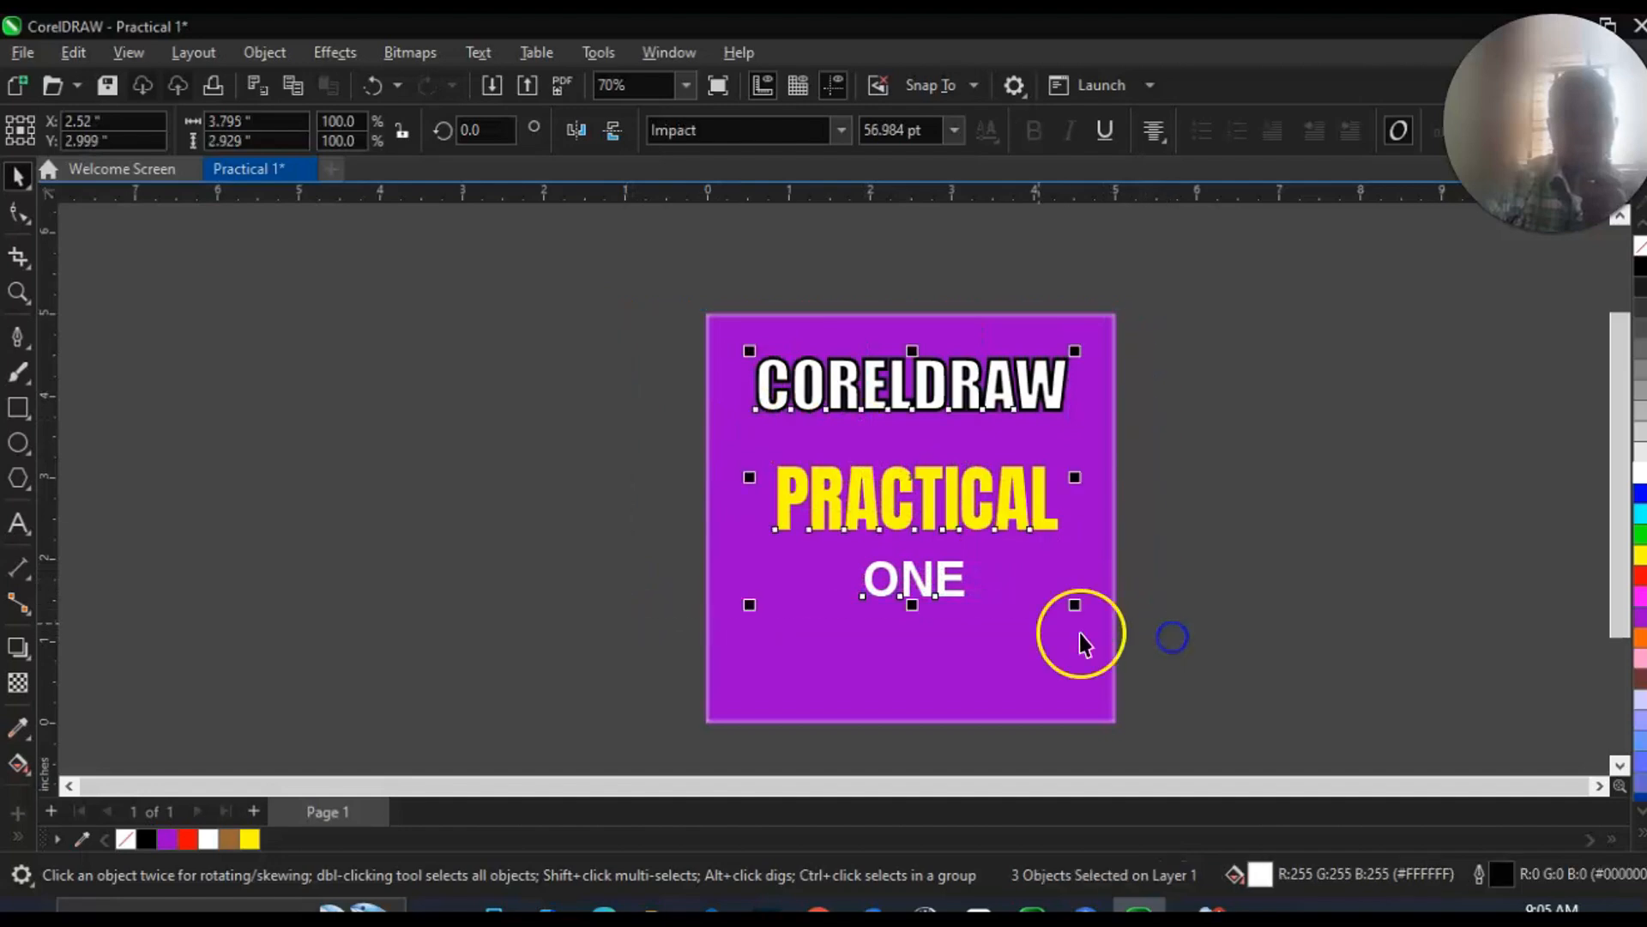
{"action": "left_click_drag", "start_coordinate": [1074, 605], "coordinate": [1093, 635]}
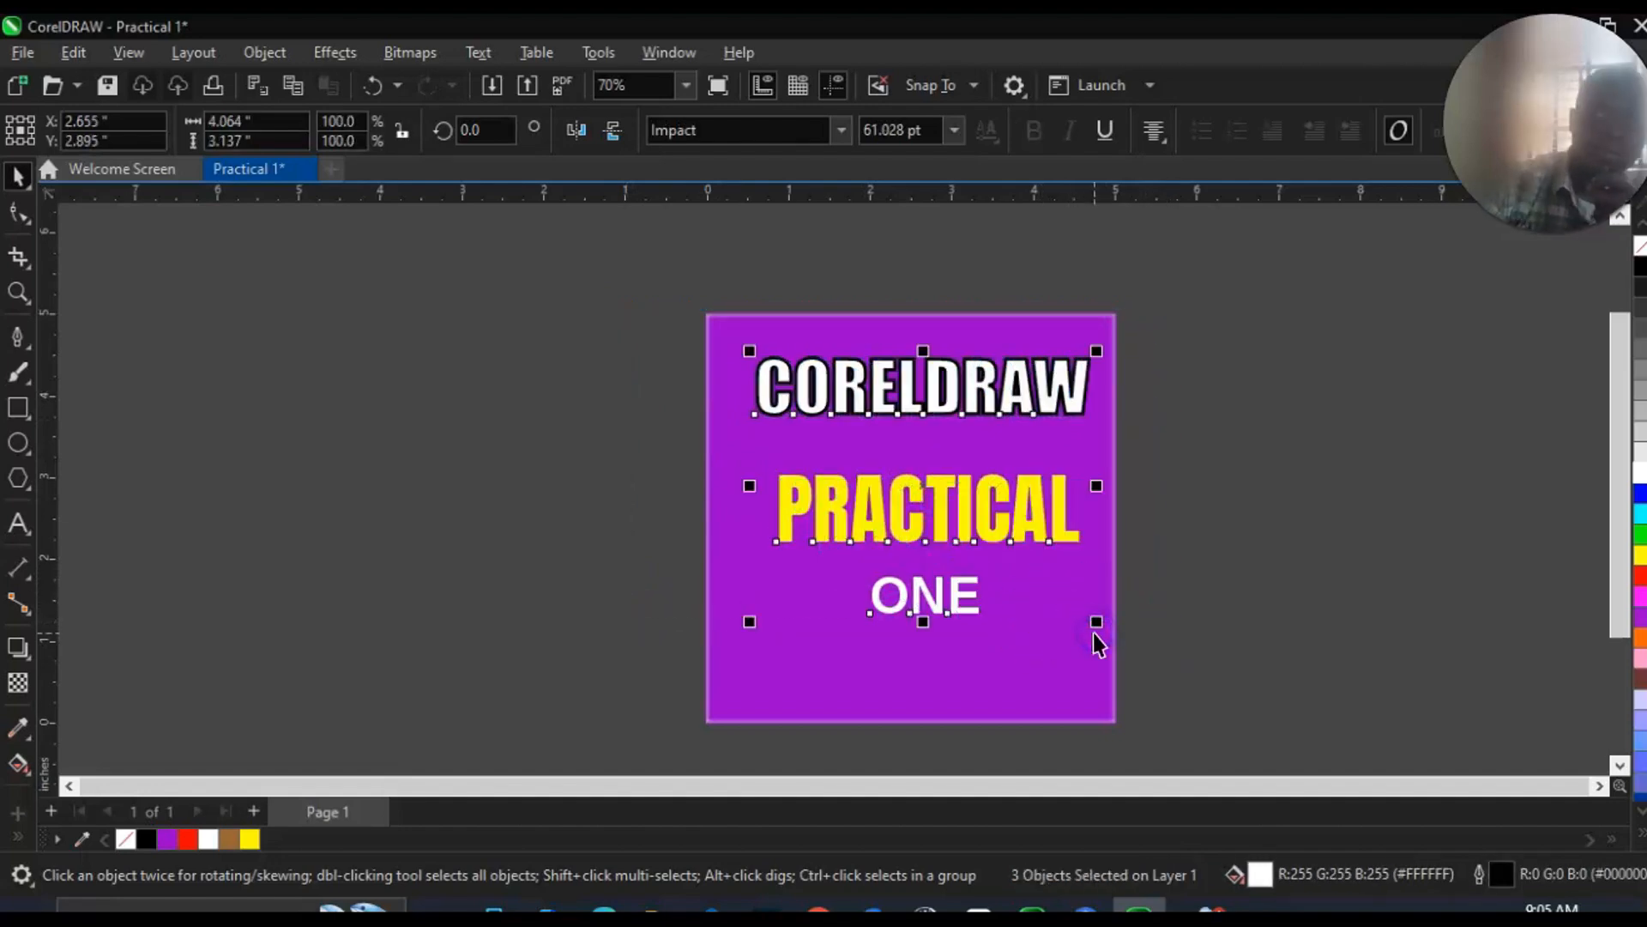
{"action": "left_click", "coordinate": [1006, 653]}
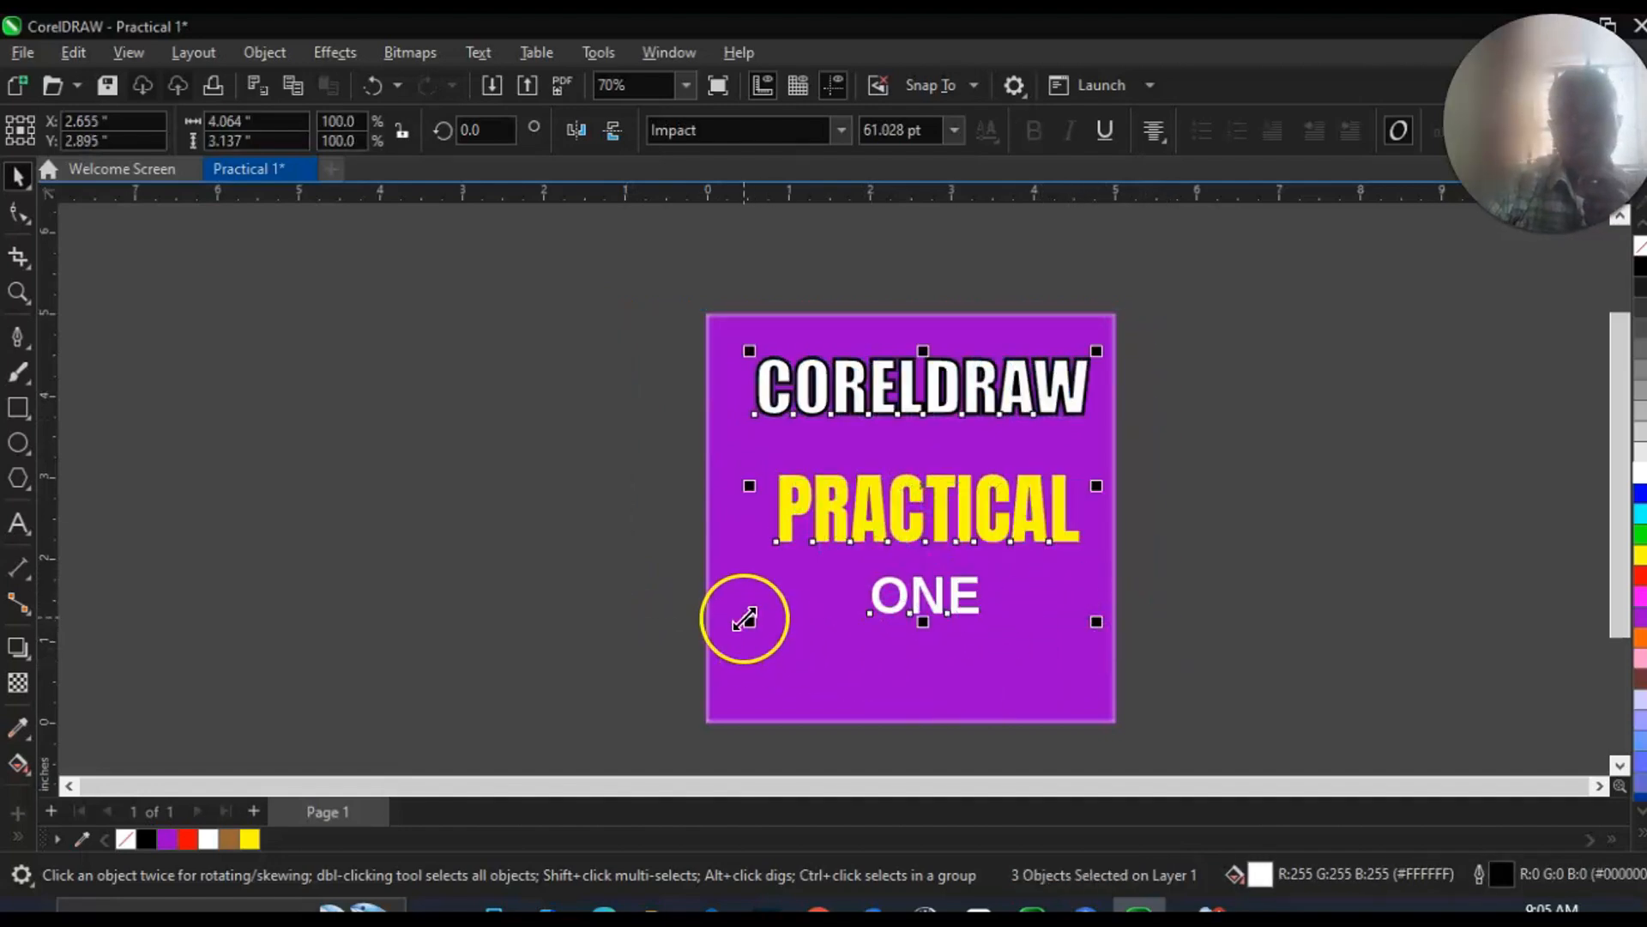
{"action": "left_click_drag", "start_coordinate": [744, 617], "coordinate": [723, 687]}
{"action": "left_click", "coordinate": [834, 671]}
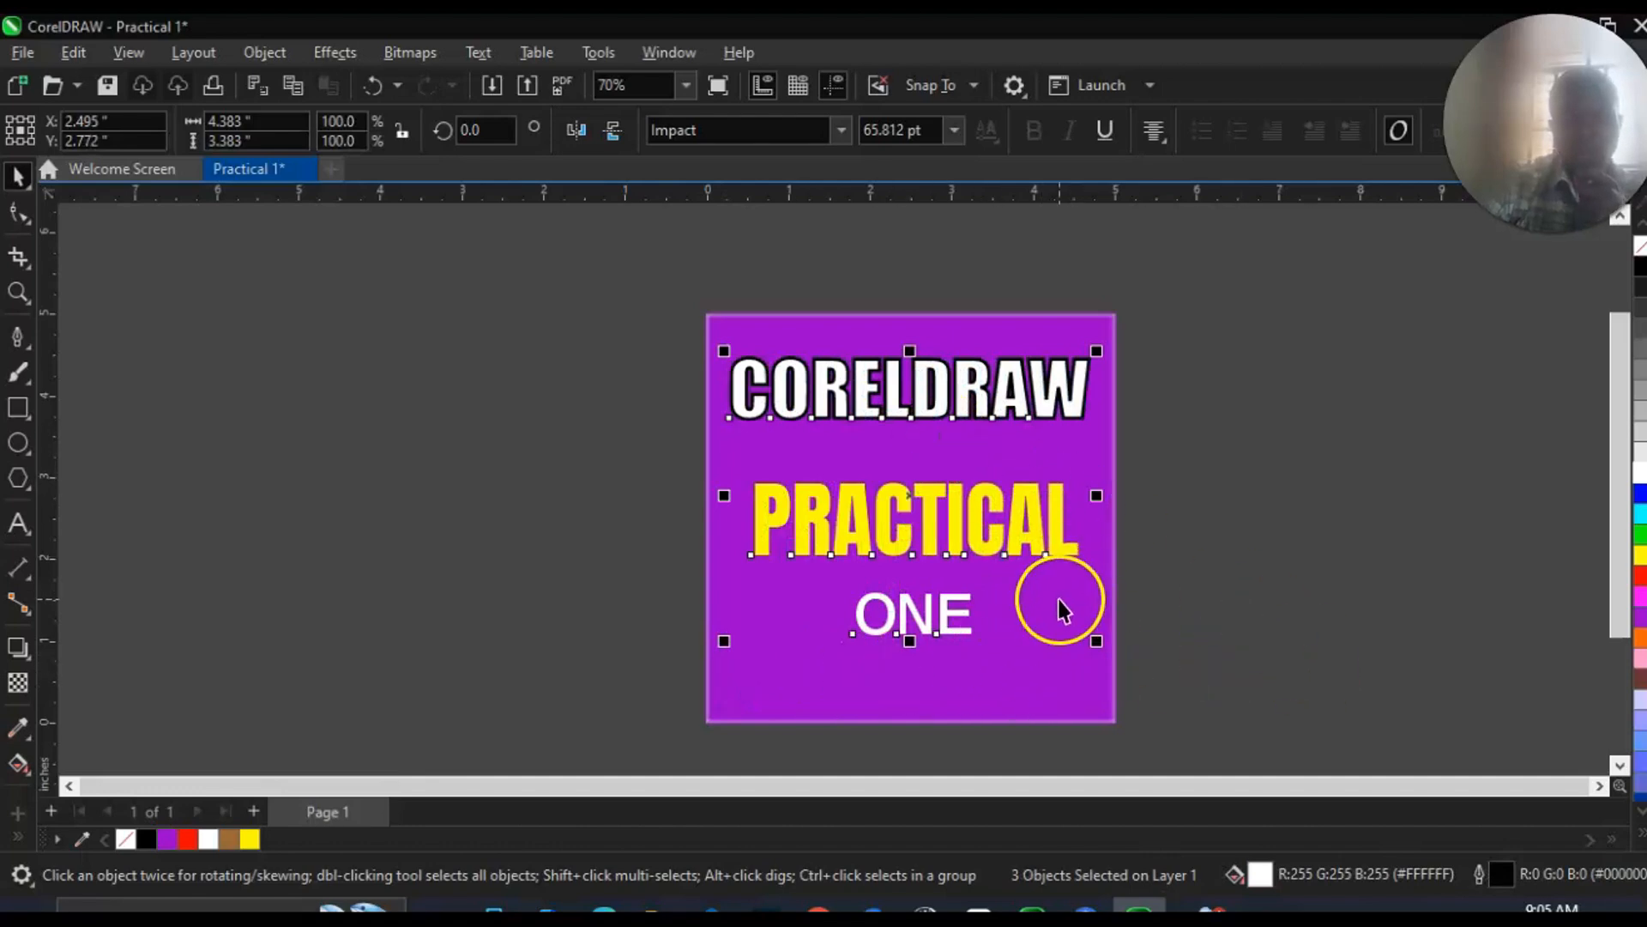
{"action": "scroll", "coordinate": [1055, 595], "scroll_direction": "up", "scroll_amount": 2}
{"action": "scroll", "coordinate": [945, 419], "scroll_direction": "down", "scroll_amount": 2}
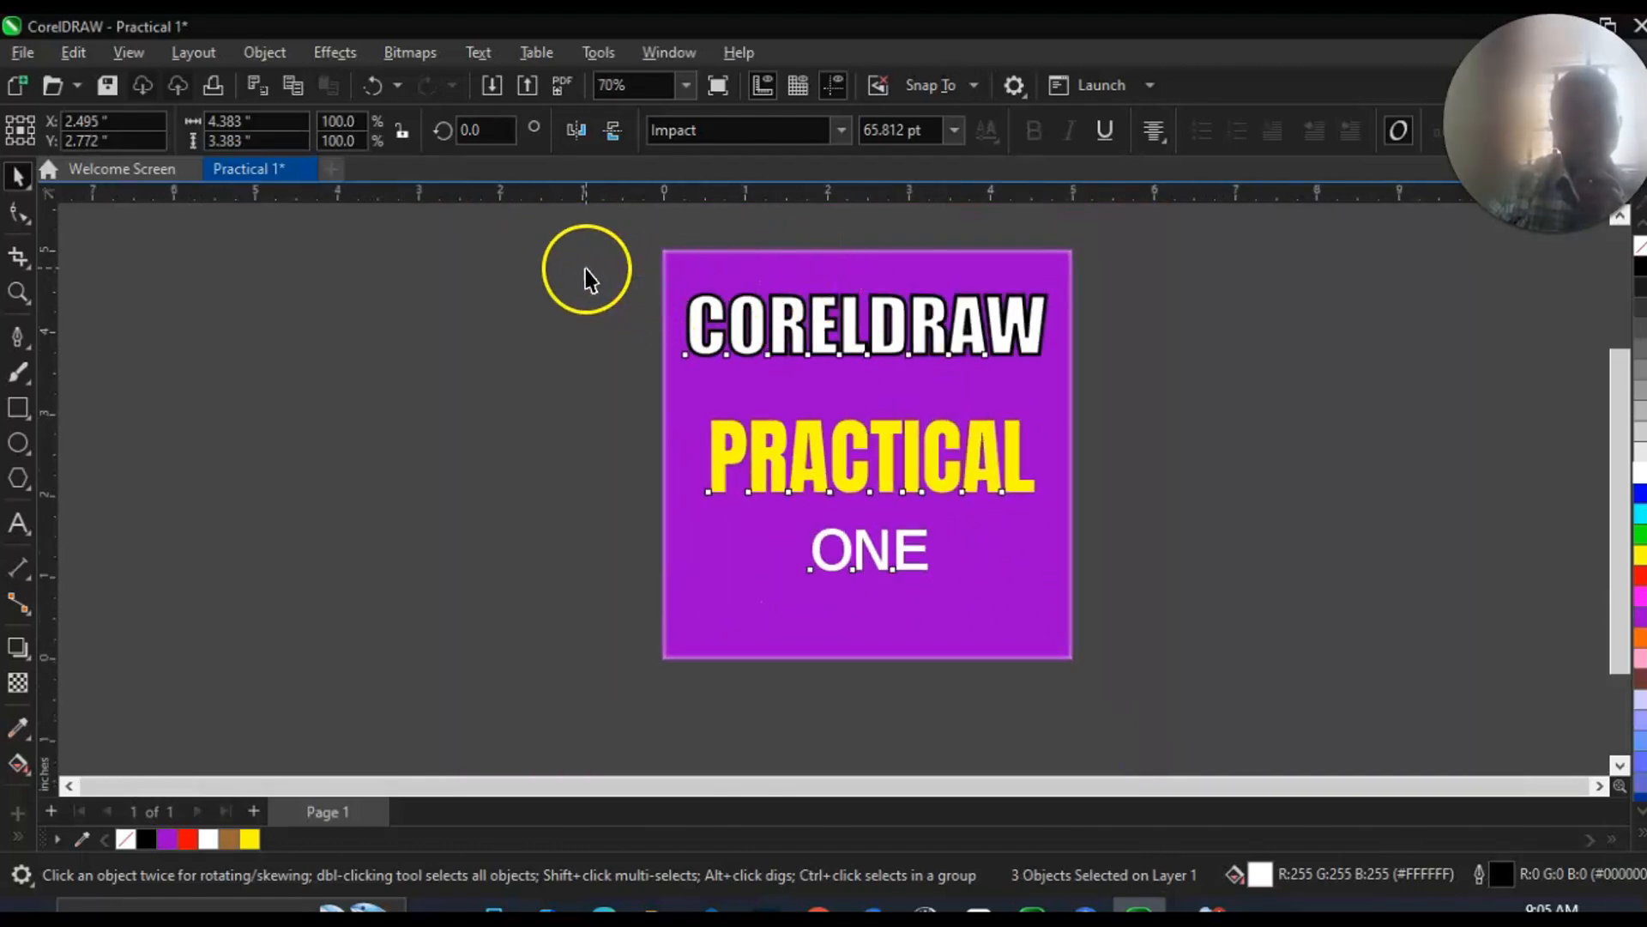
{"action": "left_click", "coordinate": [586, 271]}
{"action": "left_click", "coordinate": [814, 633]}
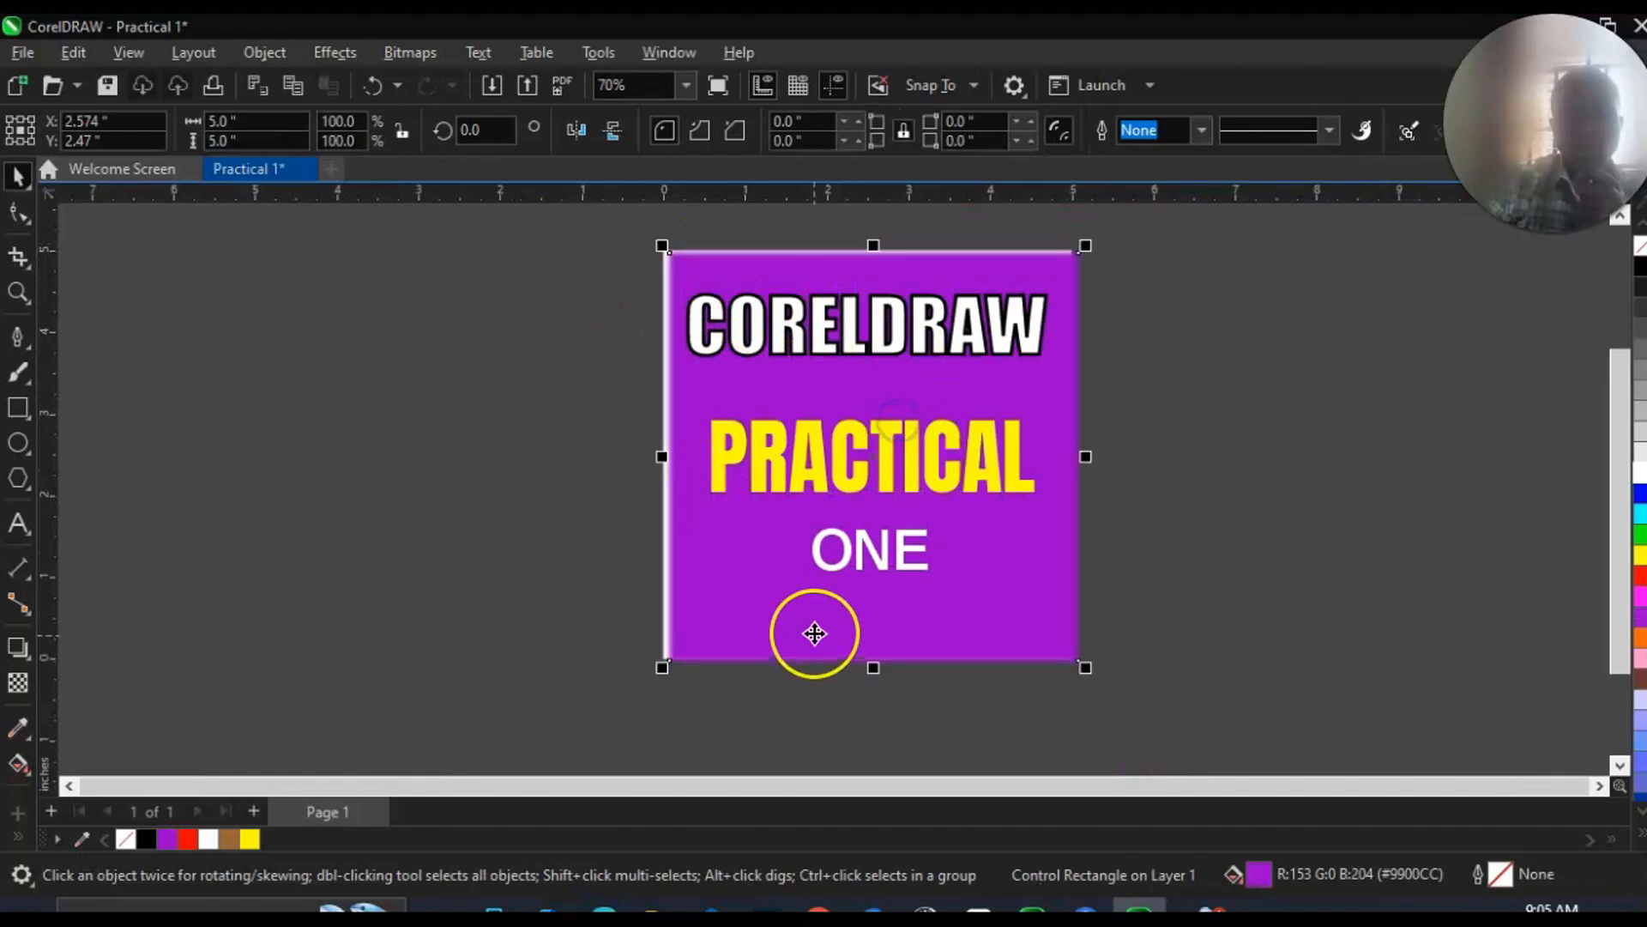
{"action": "key", "text": "ctrl+z"}
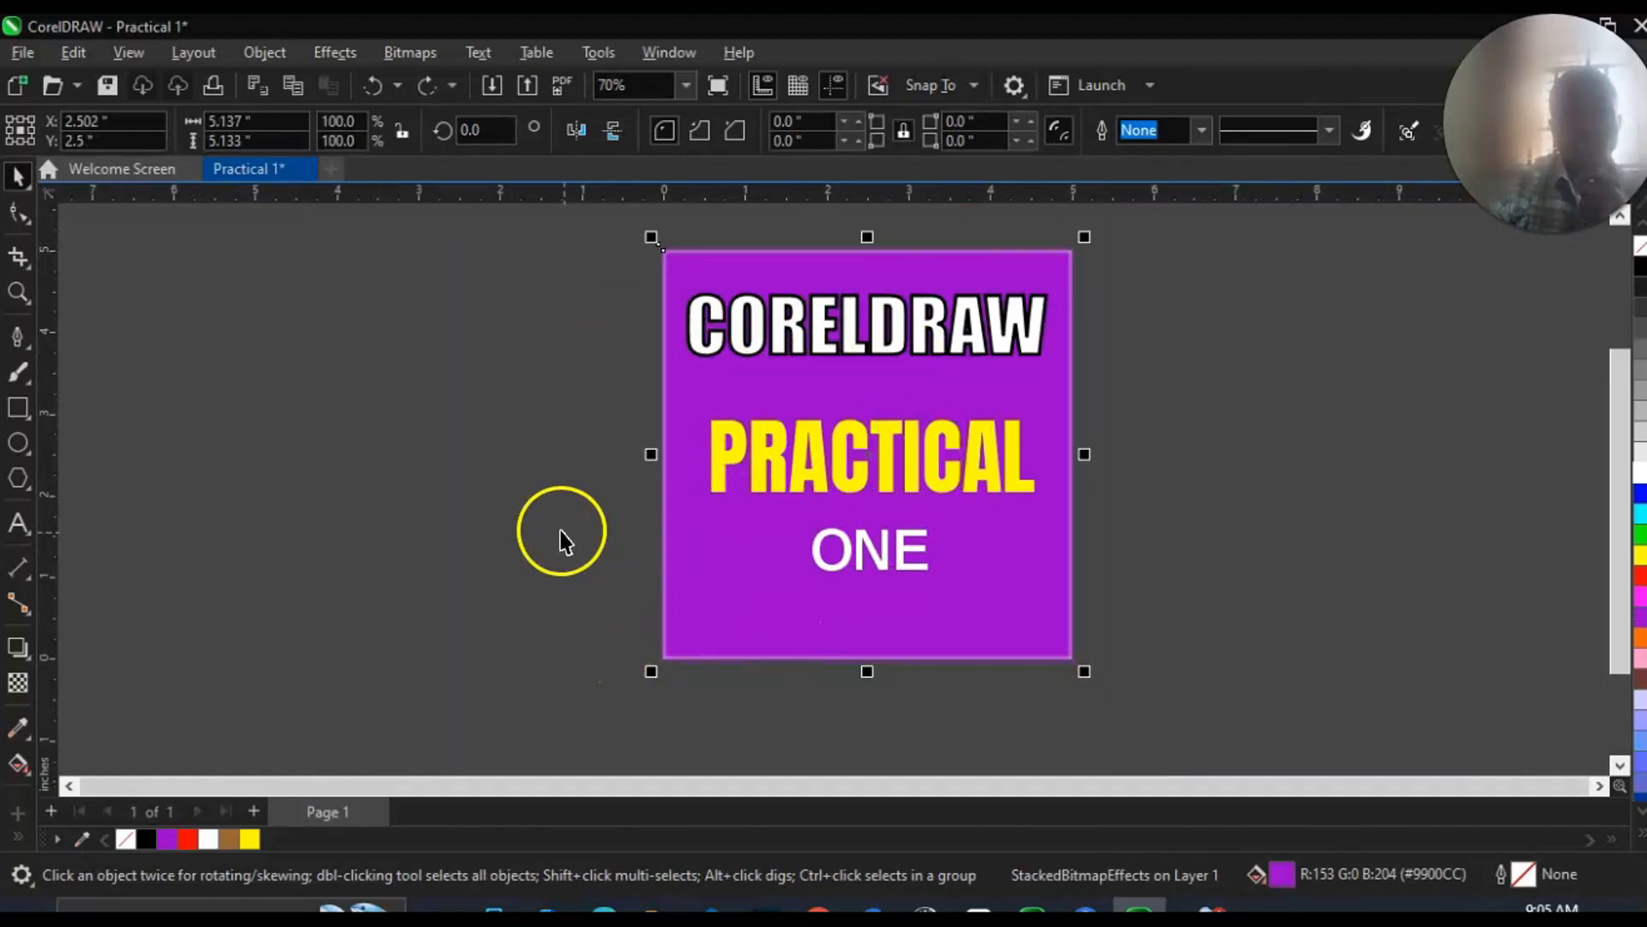
{"action": "left_click", "coordinate": [494, 485]}
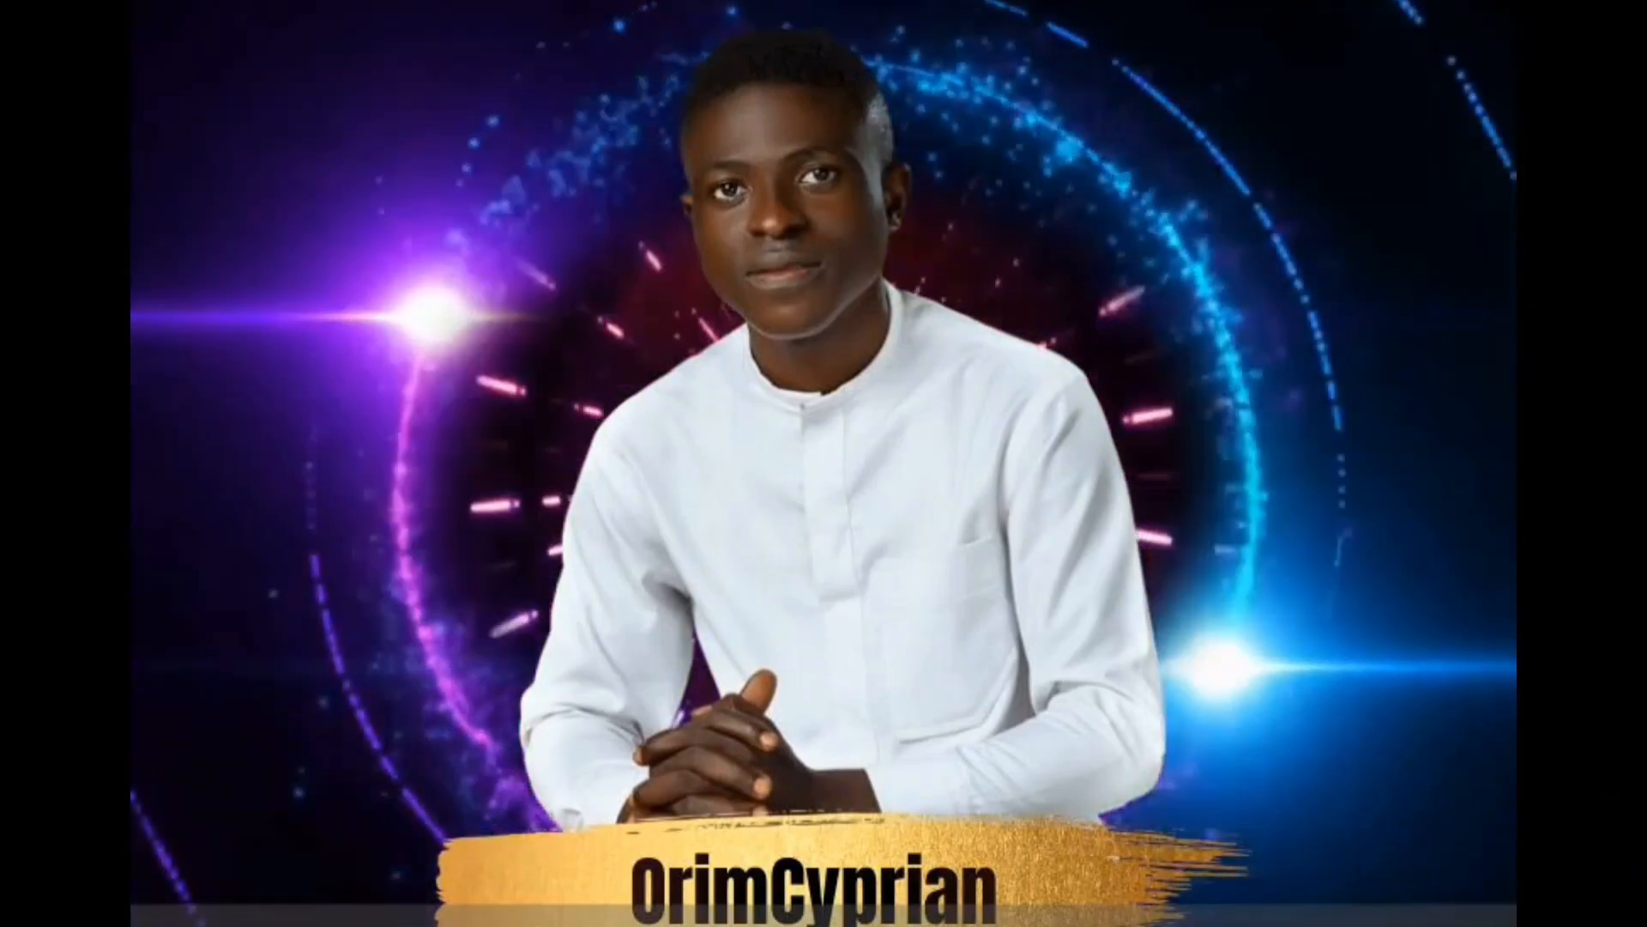